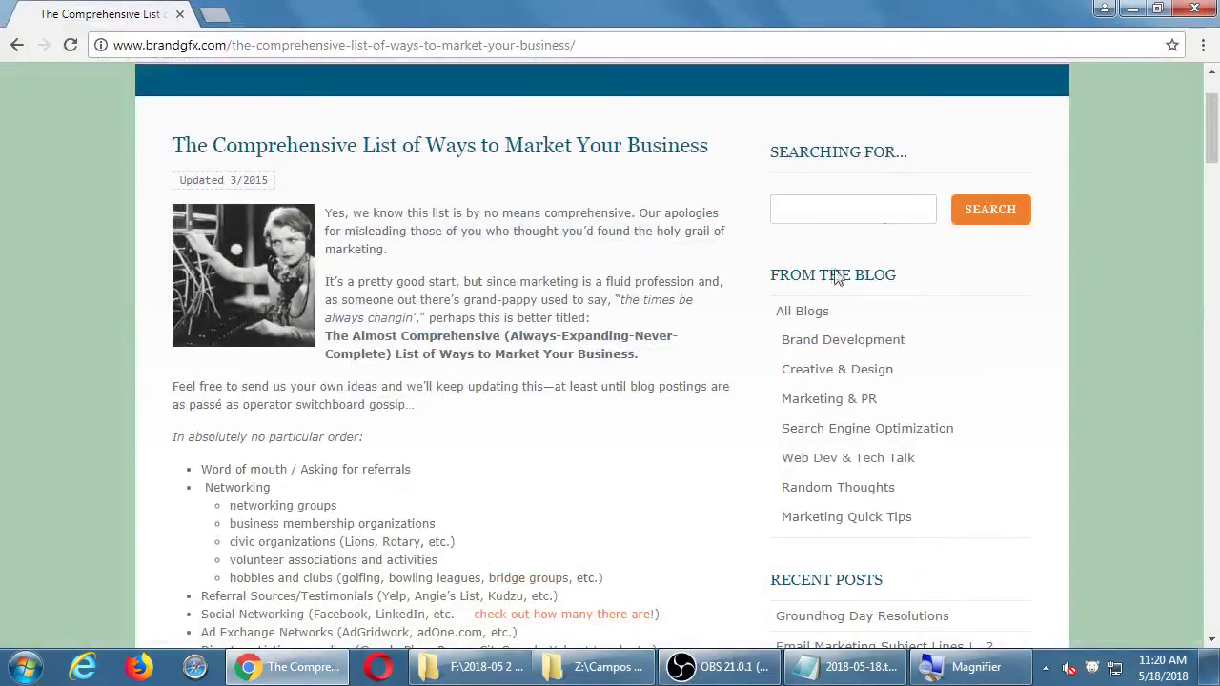
# Close the browser and add the heading "Webmaster tools:" at the end of the 2018-05-18.txt notes in Notepad.
pyautogui.click(1194, 9)
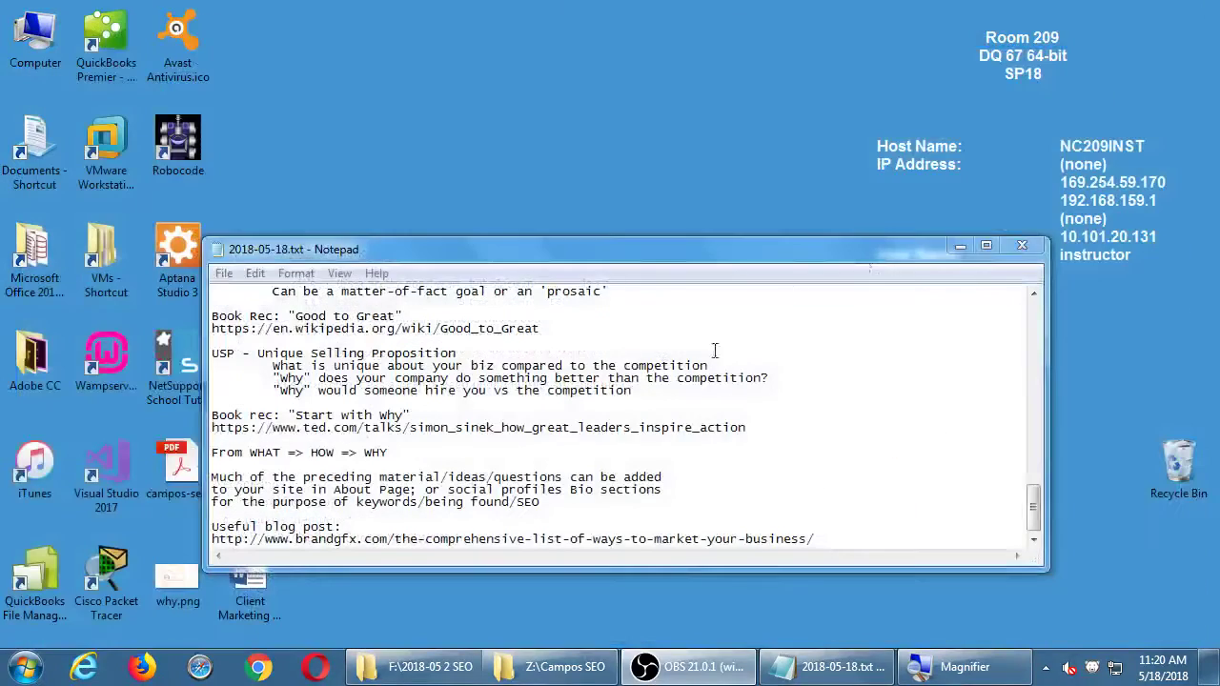
pyautogui.click(650, 390)
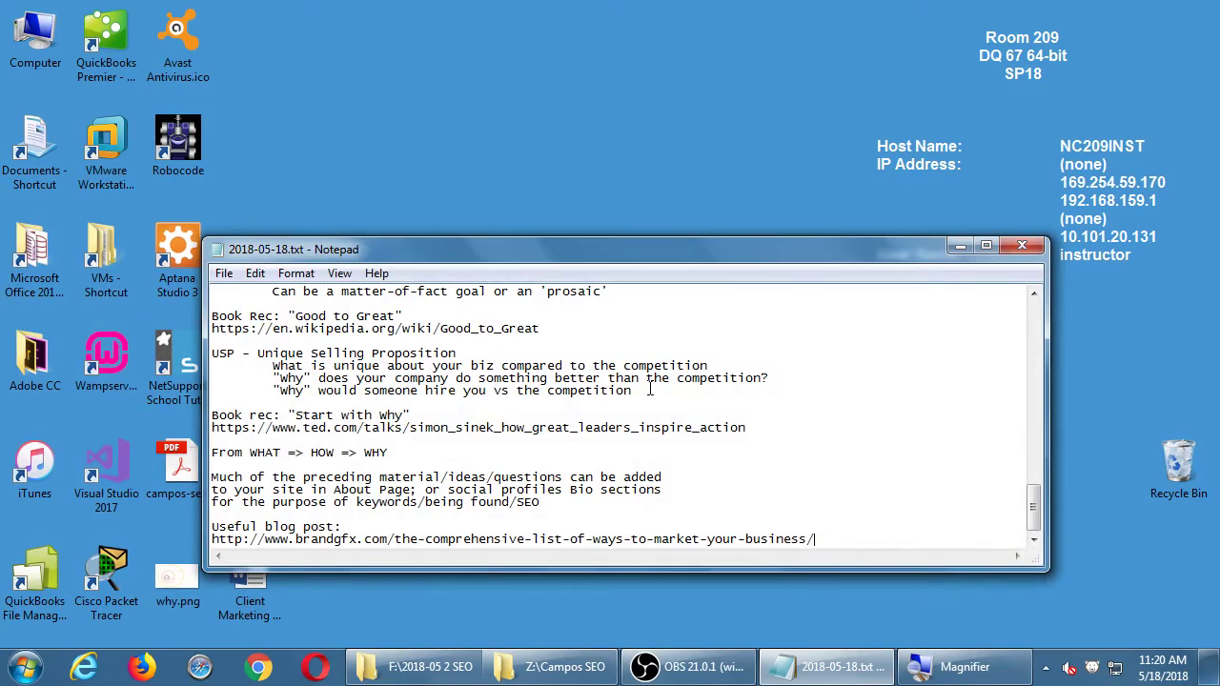
pyautogui.scroll(-1, 651, 389)
pyautogui.press('super+plus')
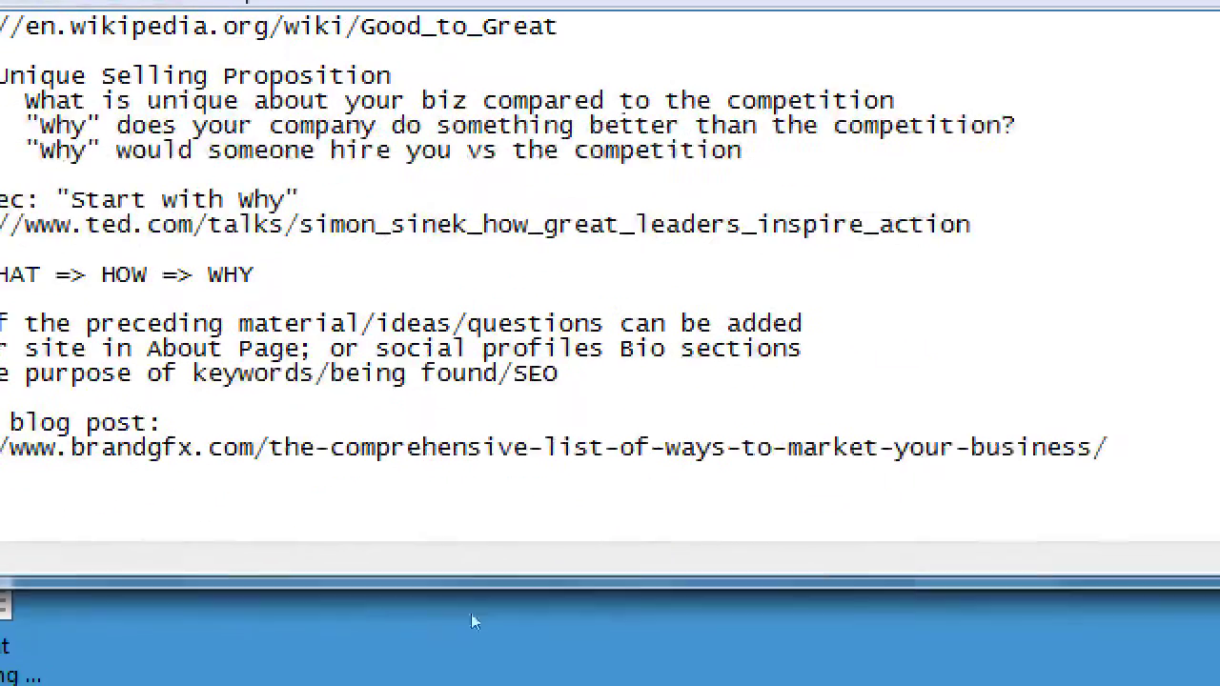
pyautogui.write('Web')
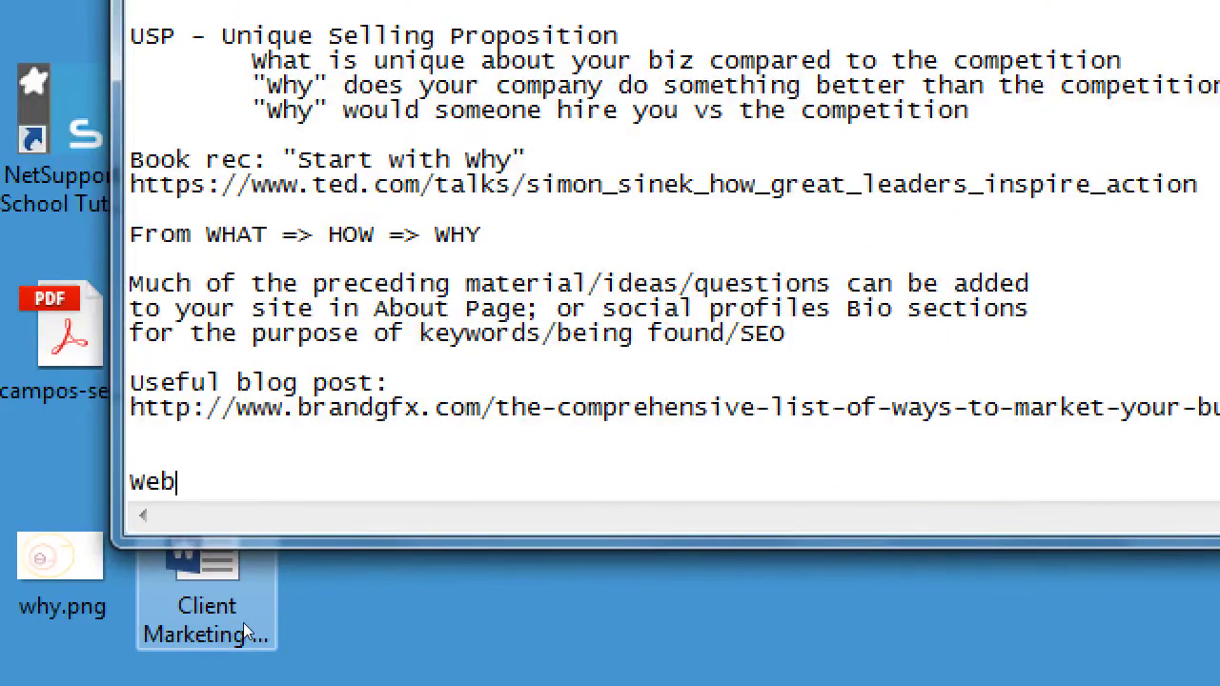
pyautogui.write('master tools:')
pyautogui.press('Return')
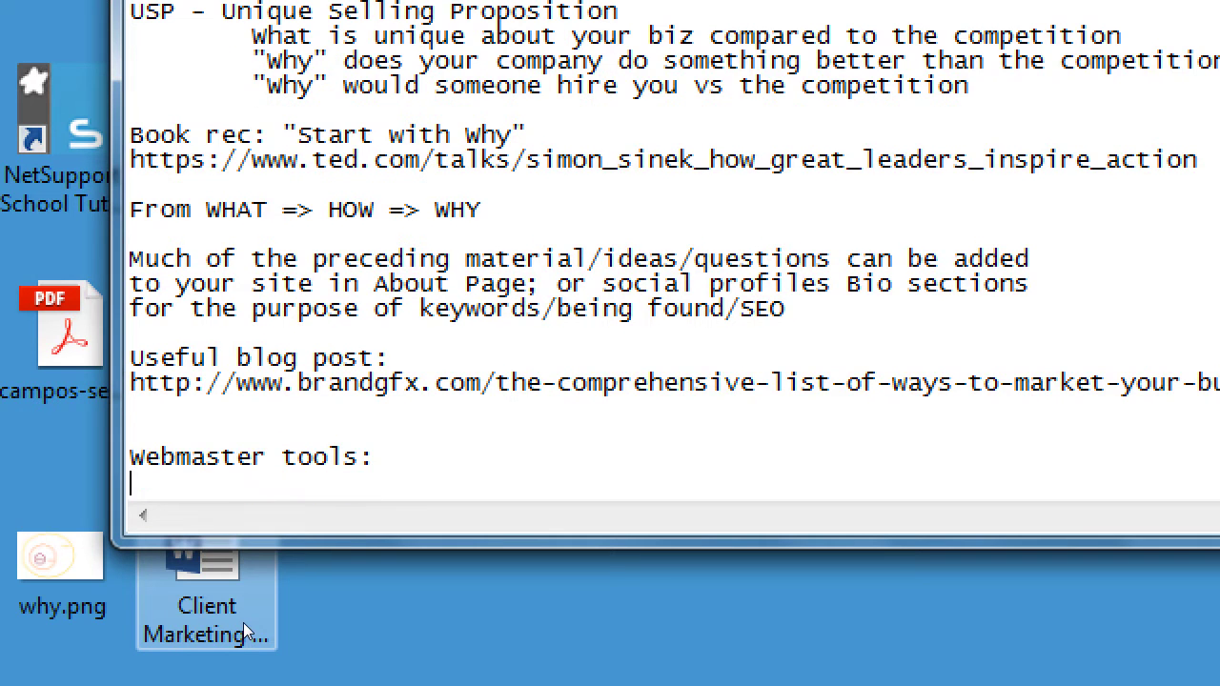
# List "Bing Toolbox" and "Google Search Console" as indented lines under the Webmaster tools heading.
pyautogui.press('Tab')
pyautogui.write('Bing Toolb')
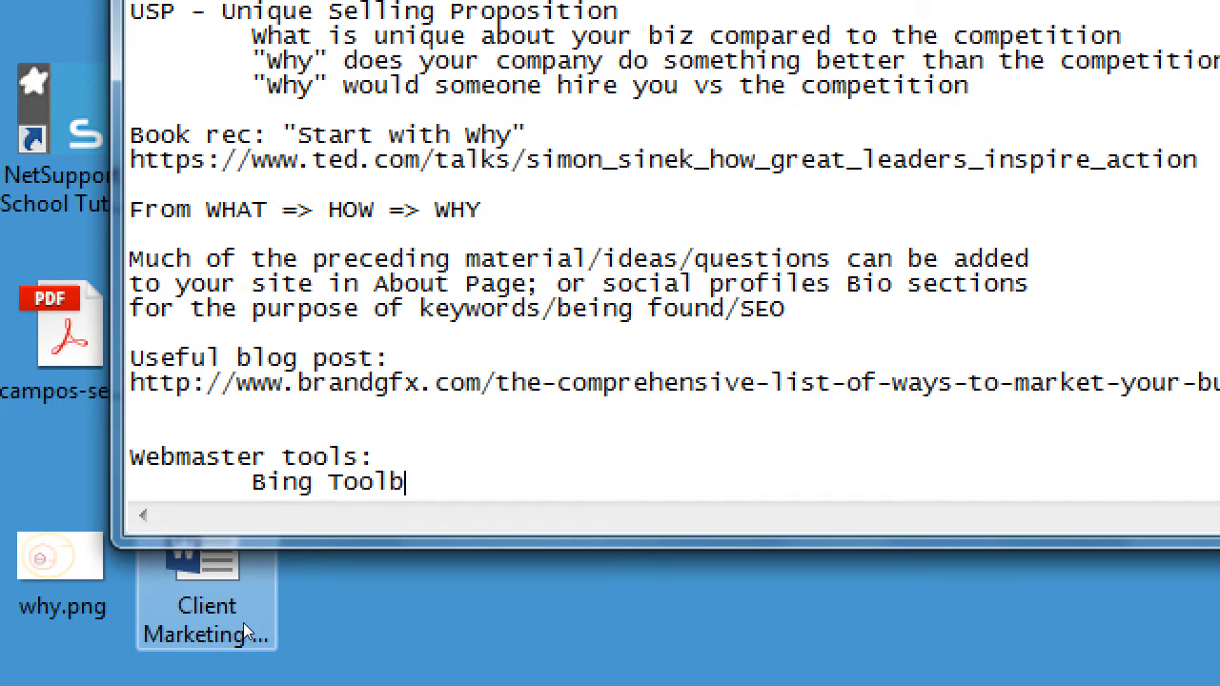
pyautogui.write('ox')
pyautogui.press('Return')
pyautogui.press('Tab')
pyautogui.write('Google')
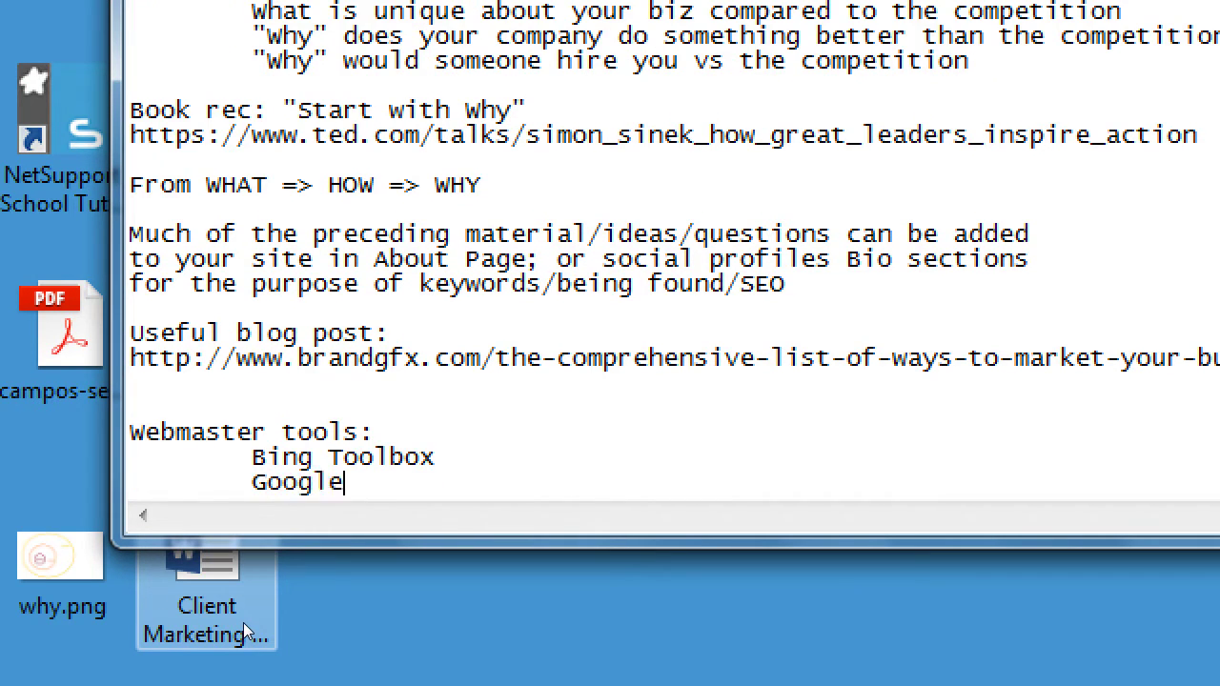
pyautogui.write(' Search C')
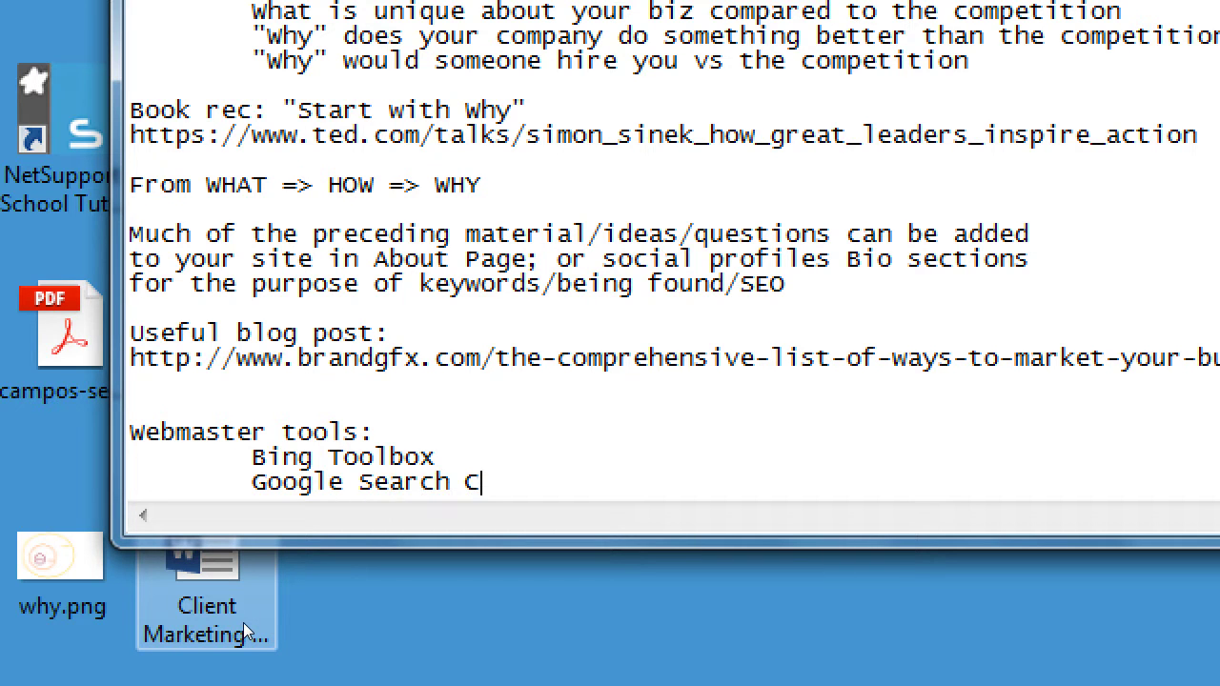
pyautogui.write('onsole')
# Add "Google Analytics" as a third indented line in the Webmaster tools list.
pyautogui.press('Return')
pyautogui.press('Tab')
pyautogui.write('Google A')
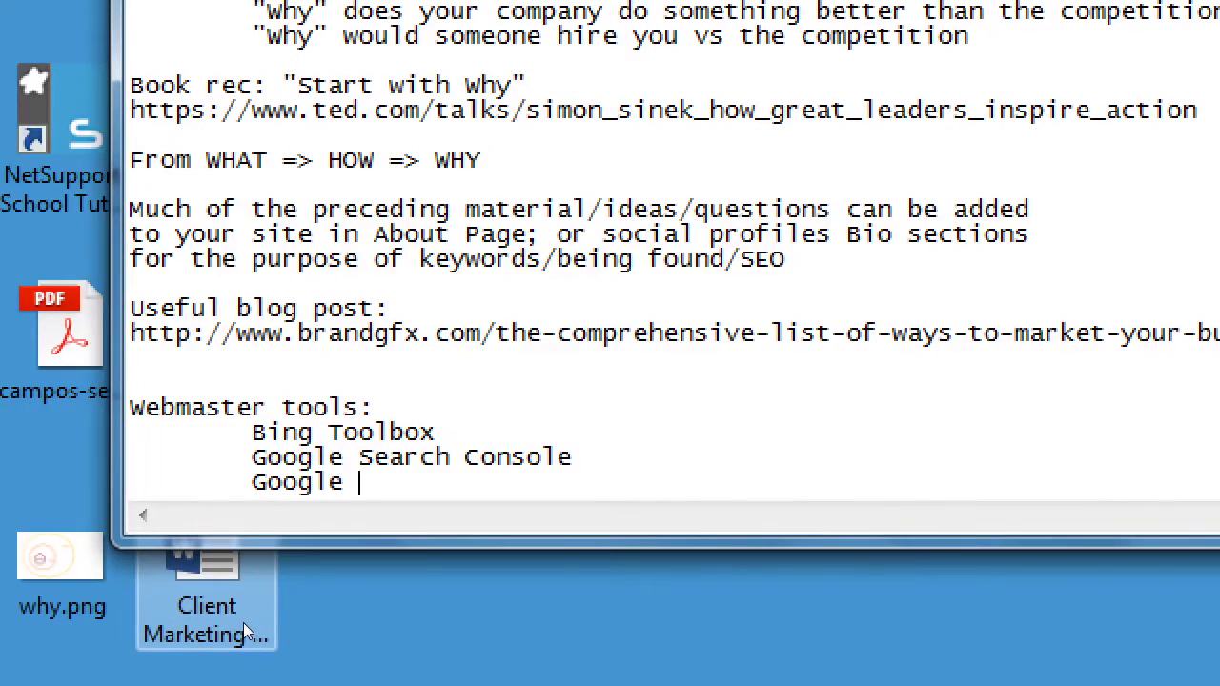
pyautogui.write('nba')
pyautogui.press('BackSpace')
pyautogui.press('BackSpace')
pyautogui.write('alytics')
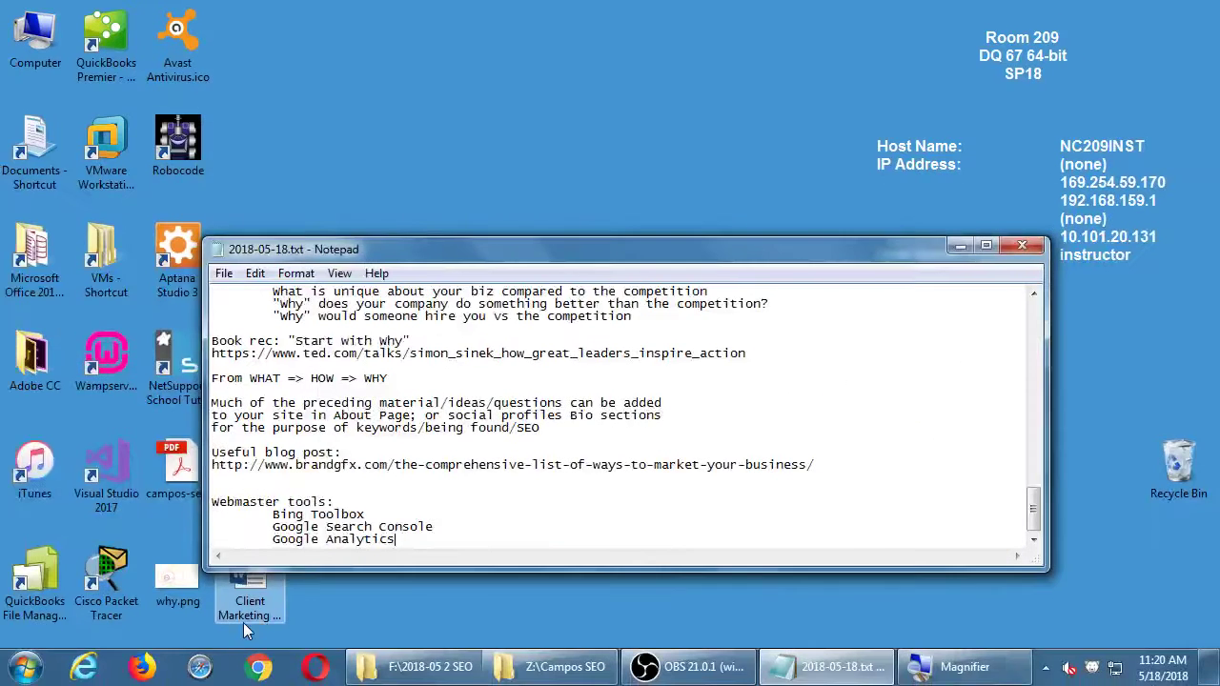
# Switch to Firefox and load bing.com/toolbox.
pyautogui.press('super')
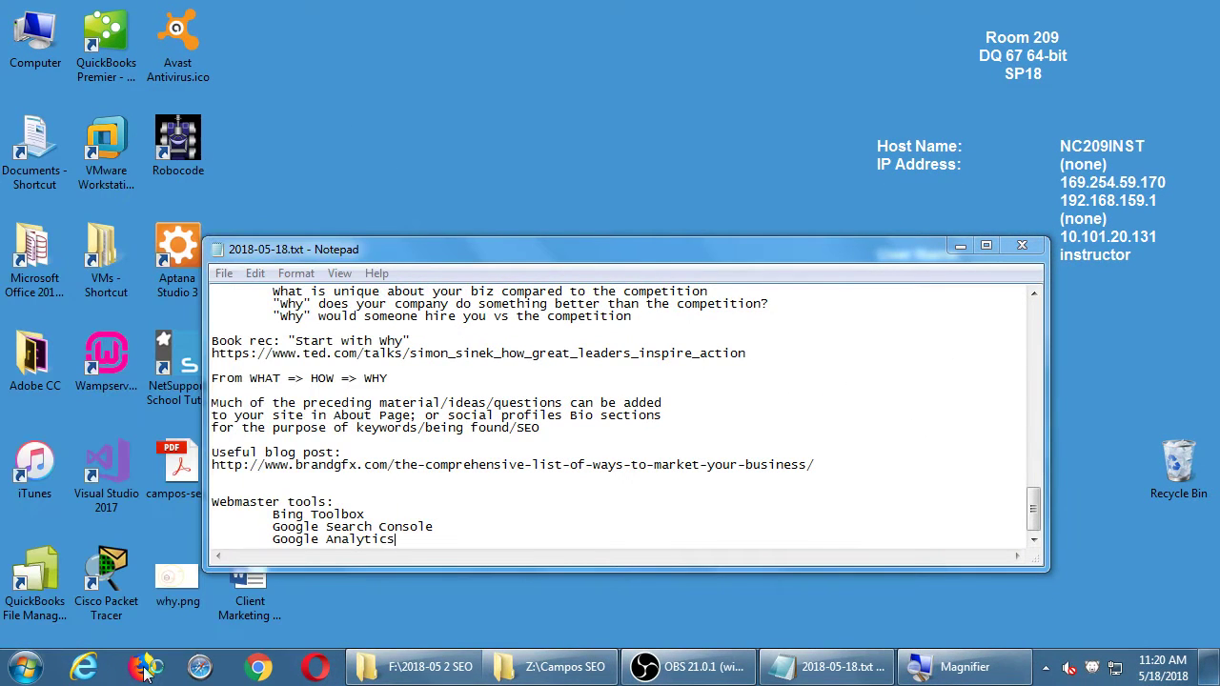
pyautogui.click(240, 202)
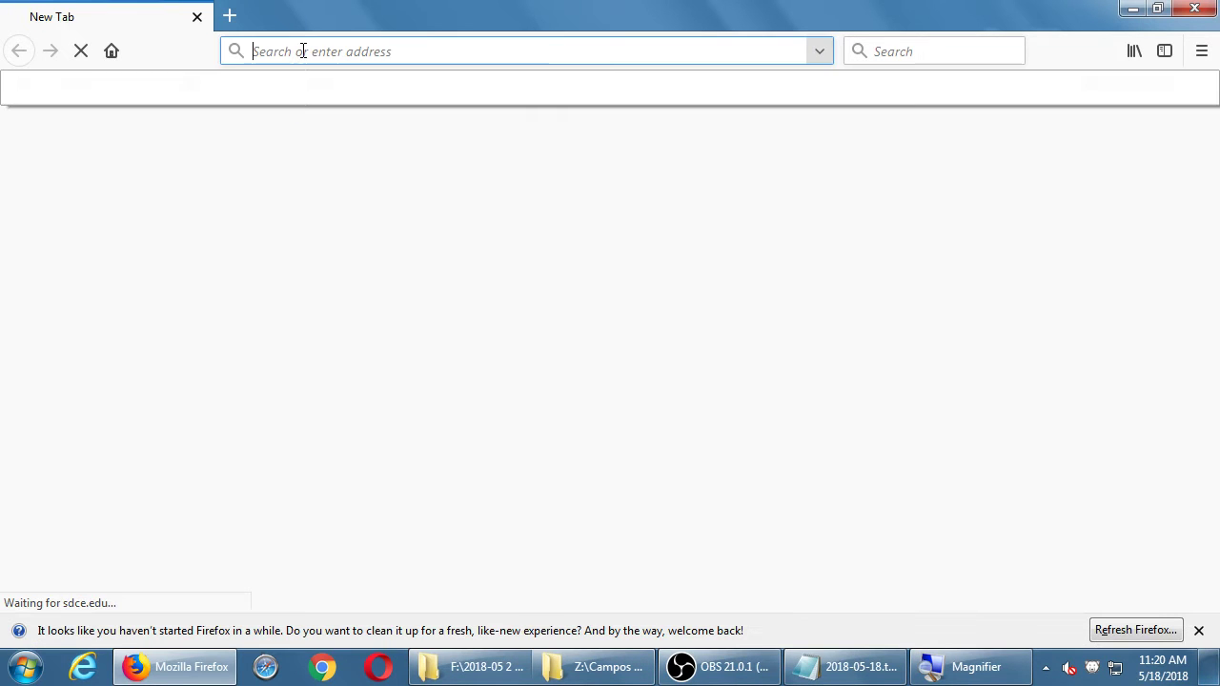
pyautogui.write('bing.com/toolb')
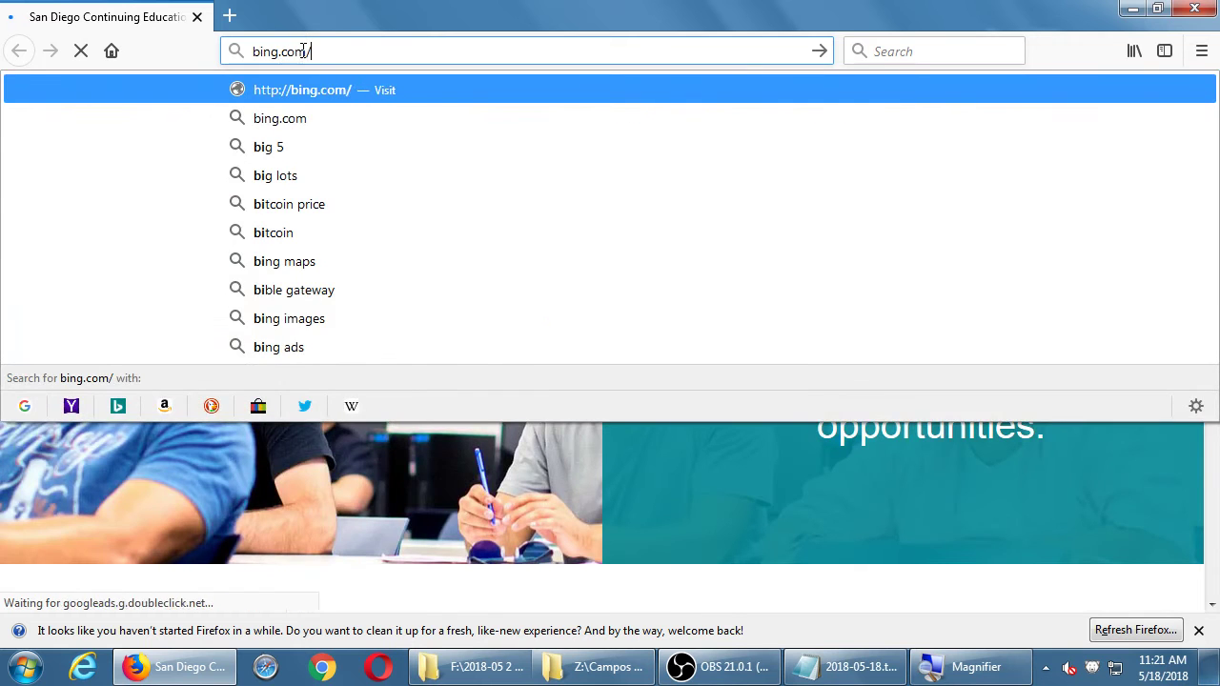
pyautogui.write('ox')
pyautogui.press('Return')
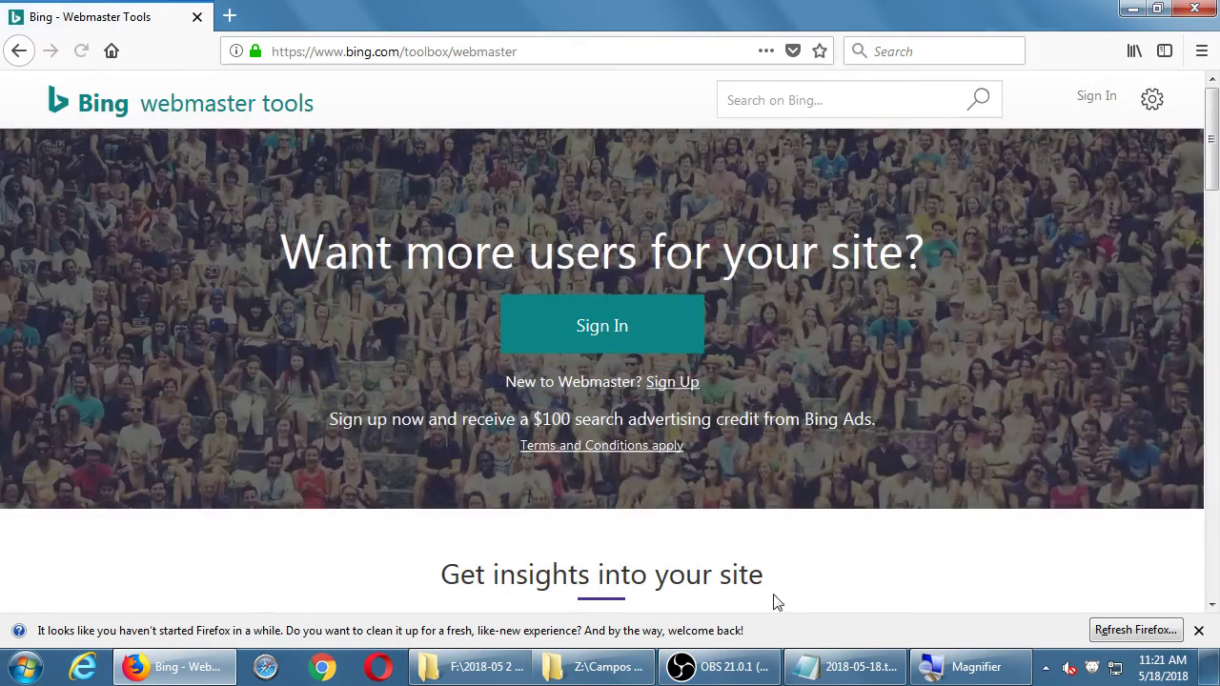
pyautogui.click(861, 672)
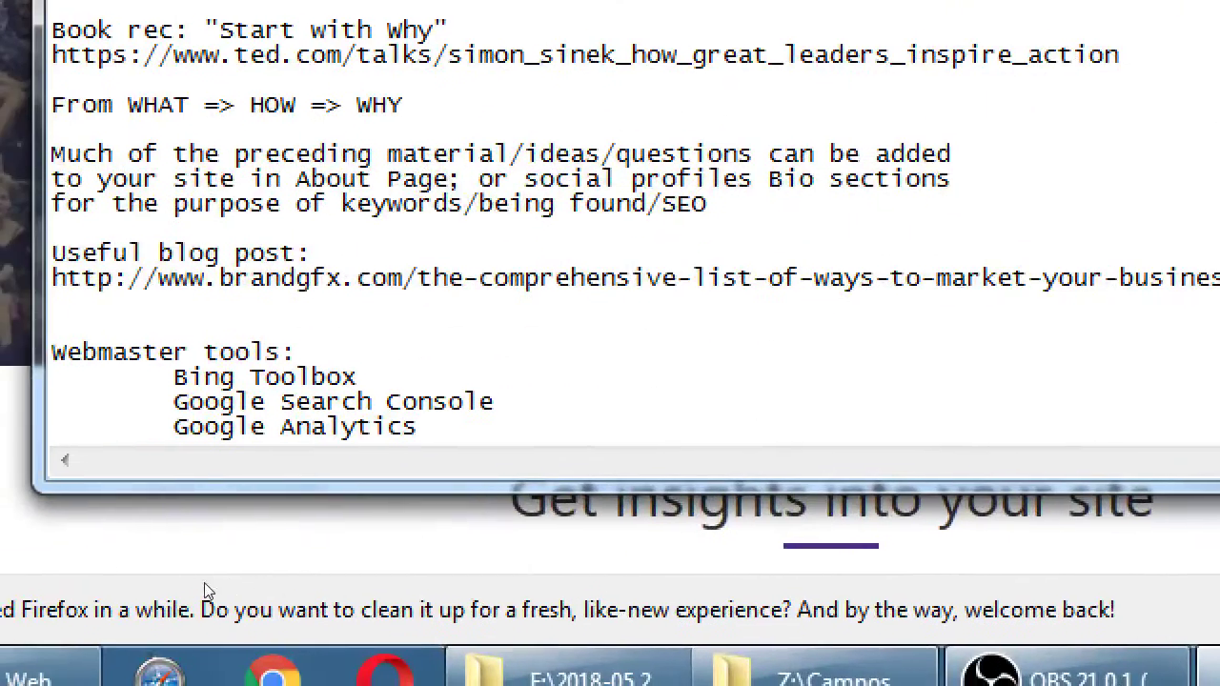
pyautogui.press('Up')
pyautogui.press('Up')
pyautogui.press('Tab')
pyautogui.press('Tab')
pyautogui.write('bing.com/toolbox')
pyautogui.hotkey('ctrl', 'Left')
pyautogui.hotkey('ctrl', 'Left')
pyautogui.hotkey('ctrl', 'Left')
pyautogui.write('http://')
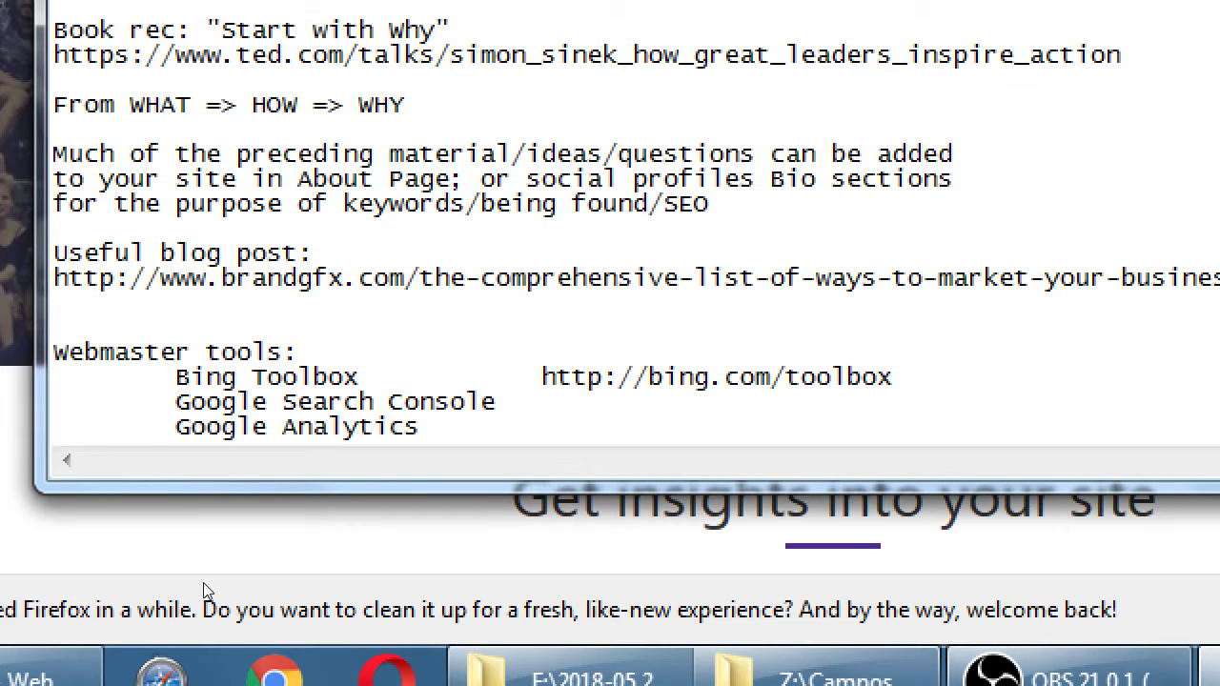
pyautogui.press('Down')
pyautogui.press('Down')
pyautogui.press('Tab')
pyautogui.write('http://google.com/an')
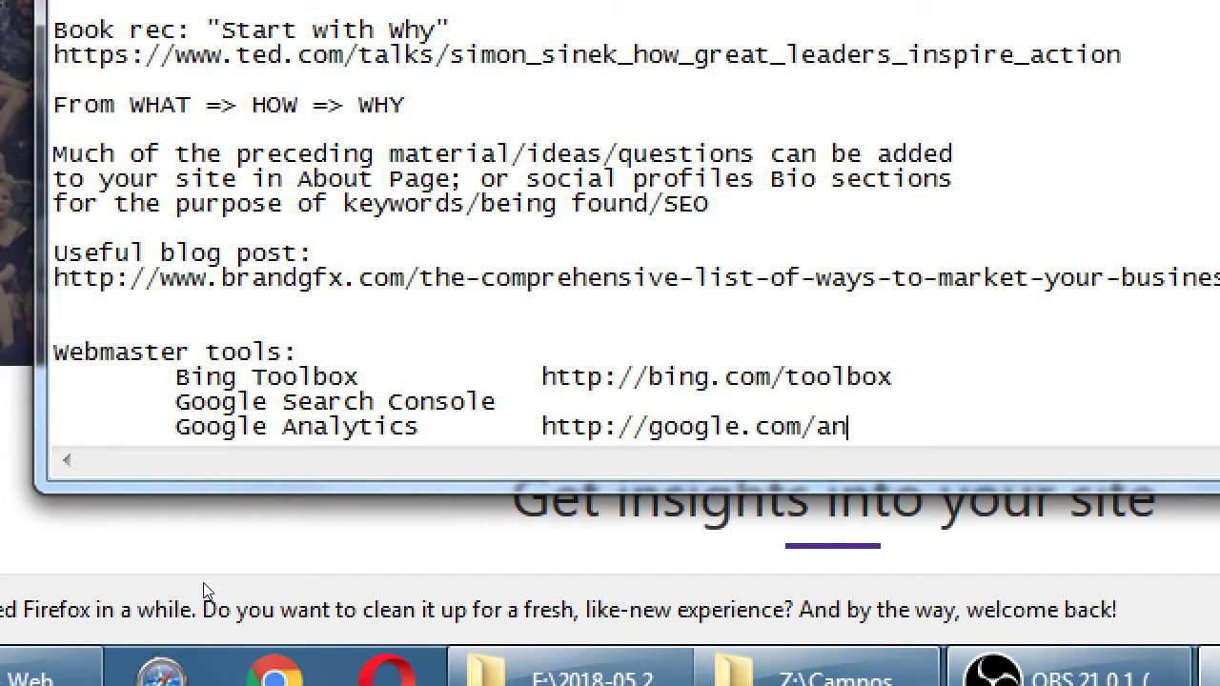
pyautogui.write('alytics')
# Highlight the Google Search Console line, then the Bing Toolbox web address, to point them out.
pyautogui.press('Up')
pyautogui.hotkey('shift', 'Home')
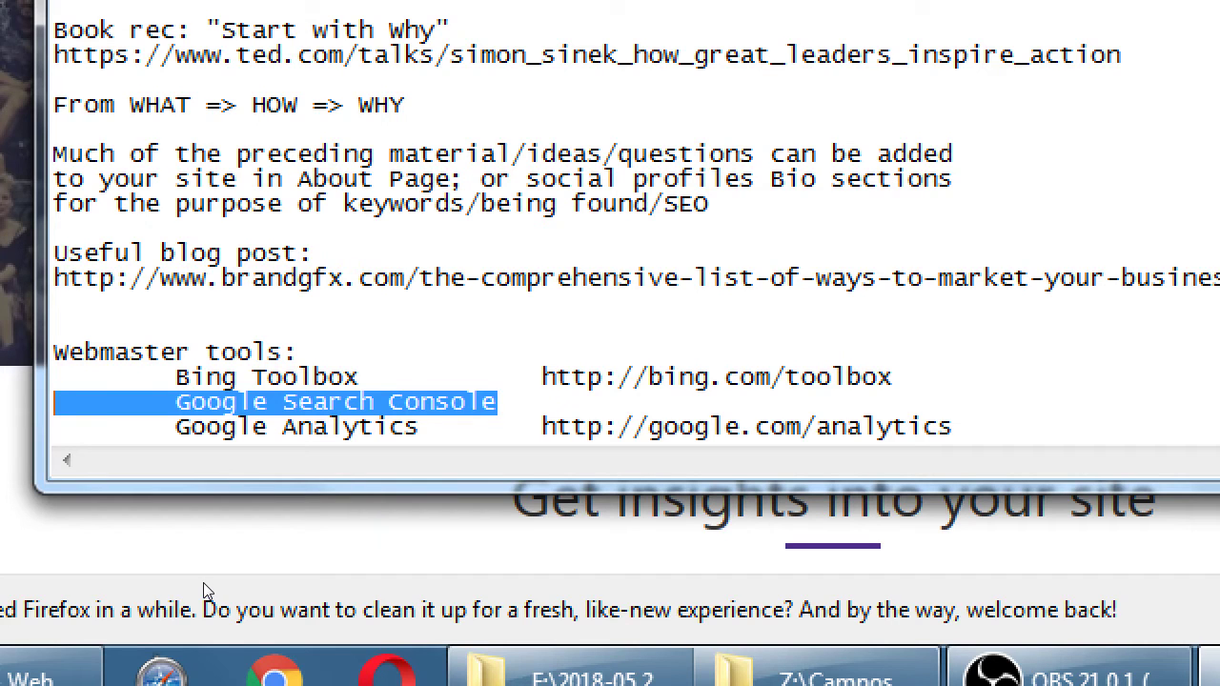
pyautogui.press('Up')
pyautogui.press('End')
pyautogui.hotkey('ctrl', 'shift', 'Left')
pyautogui.hotkey('ctrl', 'shift', 'Left')
pyautogui.hotkey('ctrl', 'shift', 'Right')
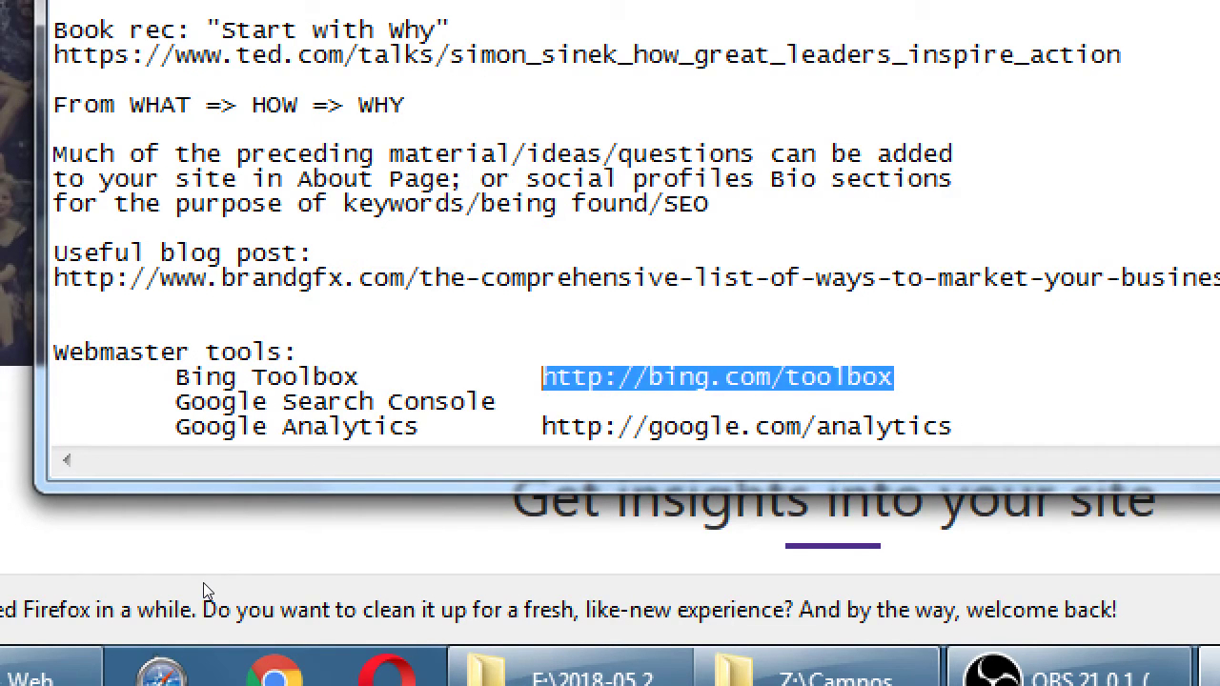
# Below the tools list, leave a blank line and write "These tools give you data to make decisions".
pyautogui.hotkey('ctrl', 'End')
pyautogui.press('Return')
pyautogui.press('Return')
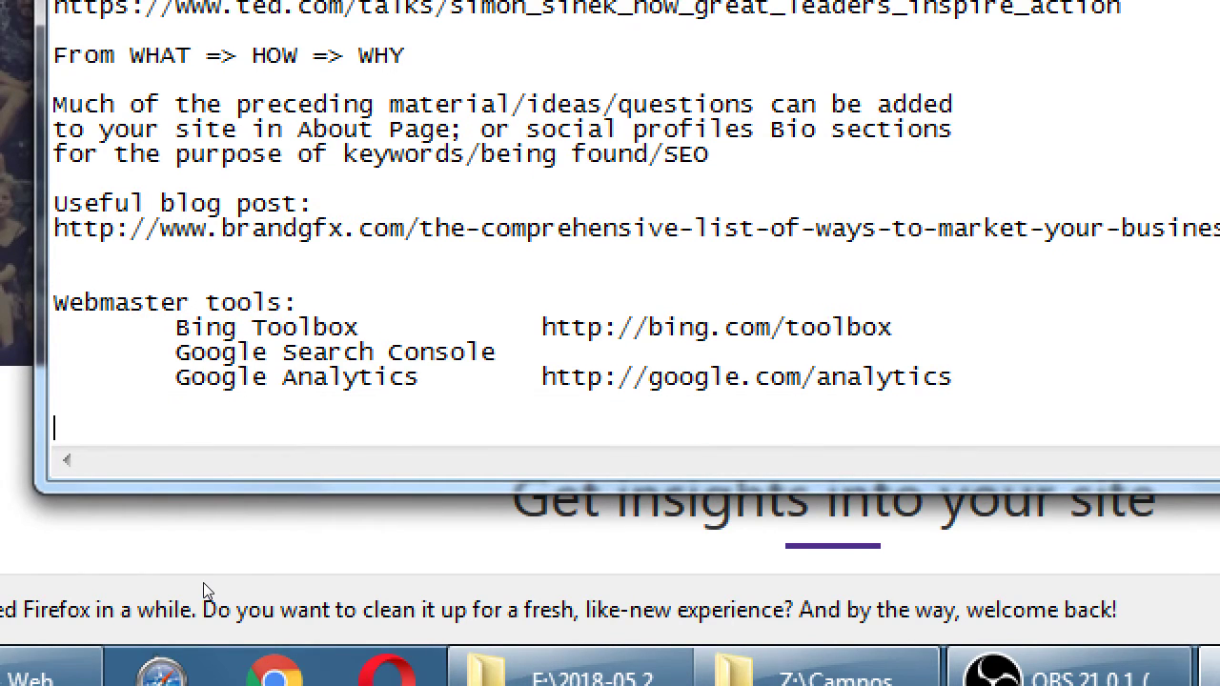
pyautogui.write('These toosl ')
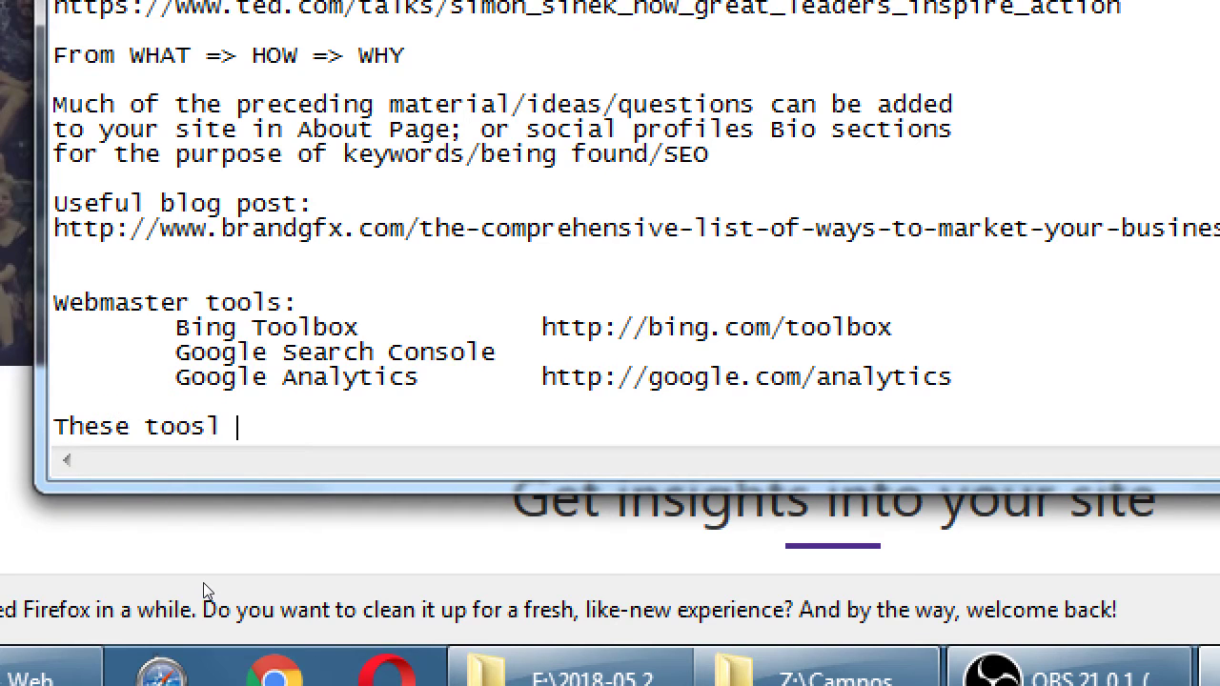
pyautogui.write('give')
pyautogui.press('BackSpace')
pyautogui.press('BackSpace')
pyautogui.press('BackSpace')
pyautogui.press('BackSpace')
pyautogui.press('BackSpace')
pyautogui.press('BackSpace')
pyautogui.press('BackSpace')
pyautogui.write('ls give you data')
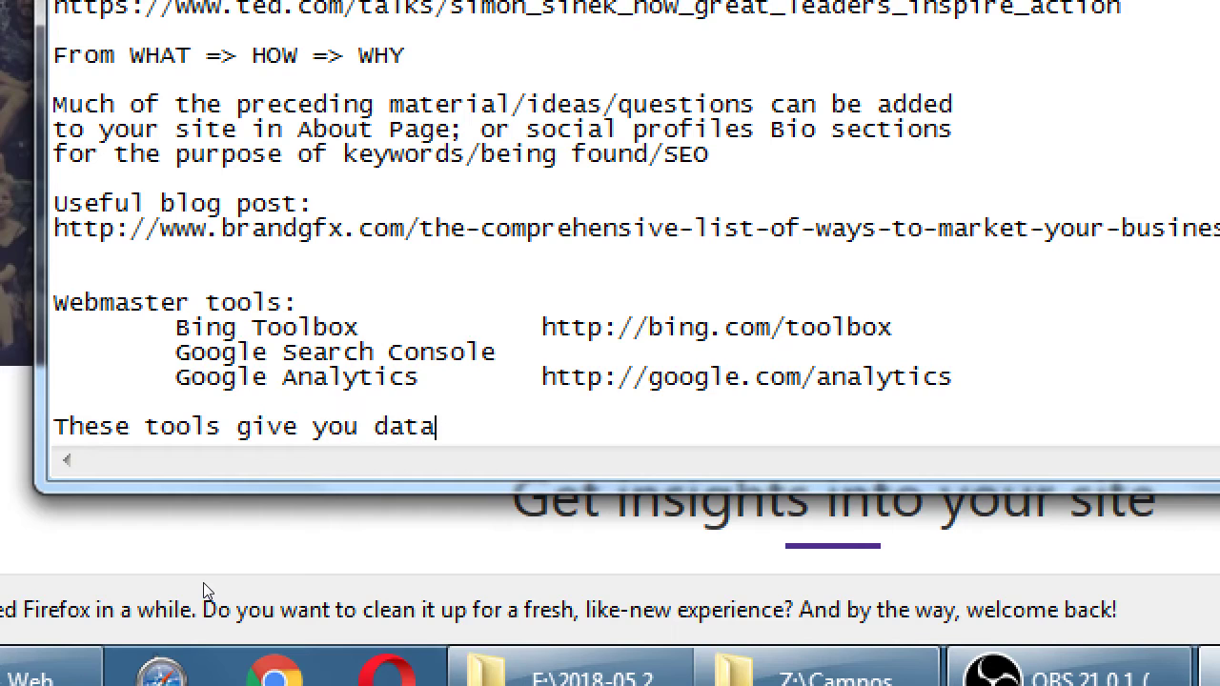
pyautogui.write(' to make deci')
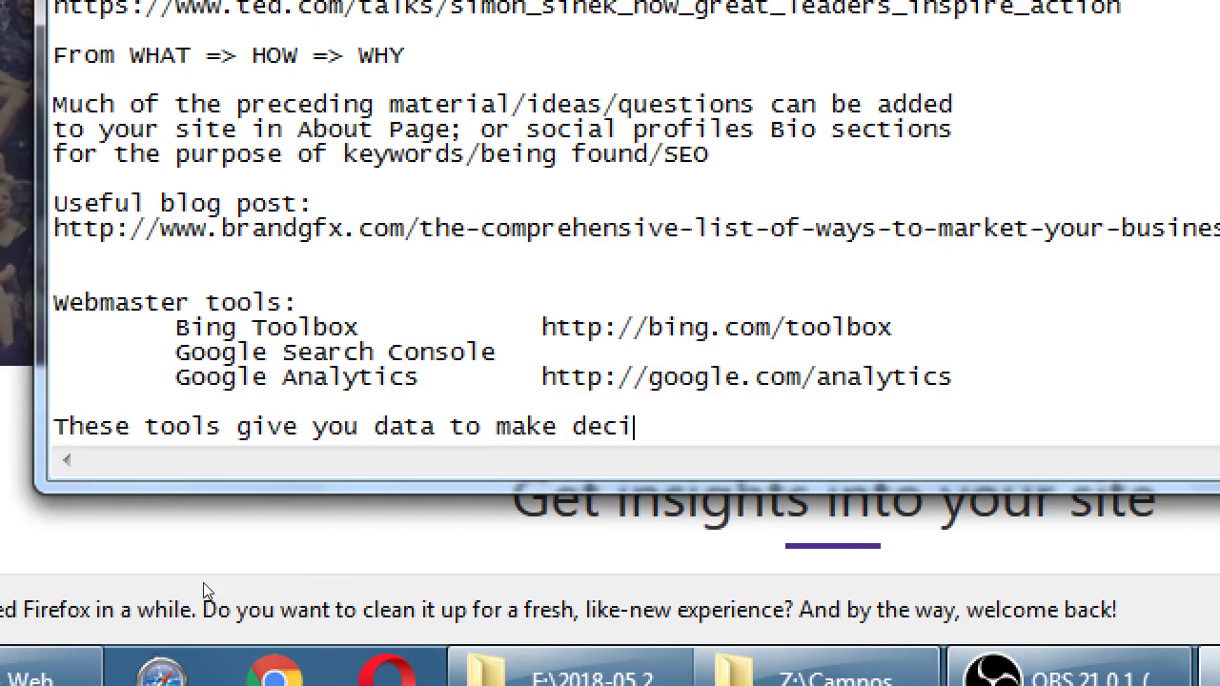
pyautogui.write('sions')
# Add the indented question "Is it working that I'm paying for Facebook?" under the sentence about making decisions.
pyautogui.press('Return')
pyautogui.press('Tab')
pyautogui.write('A')
pyautogui.press('BackSpace')
pyautogui.write('Is it')
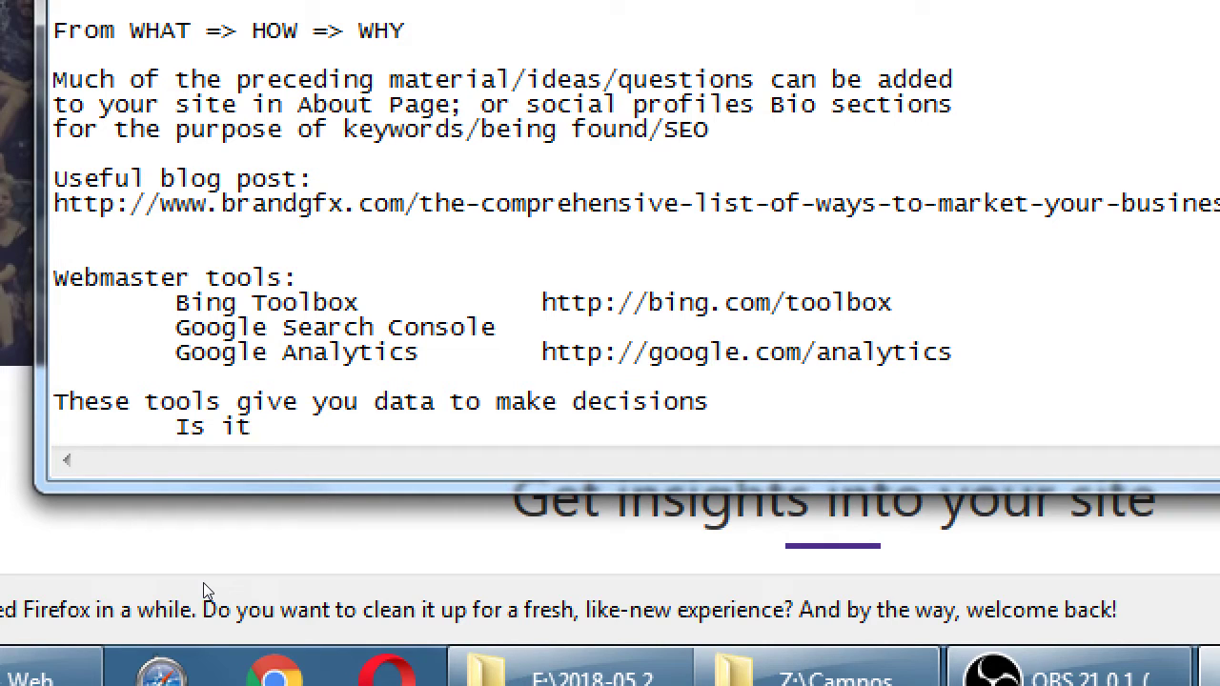
pyautogui.write(" working that I'm p")
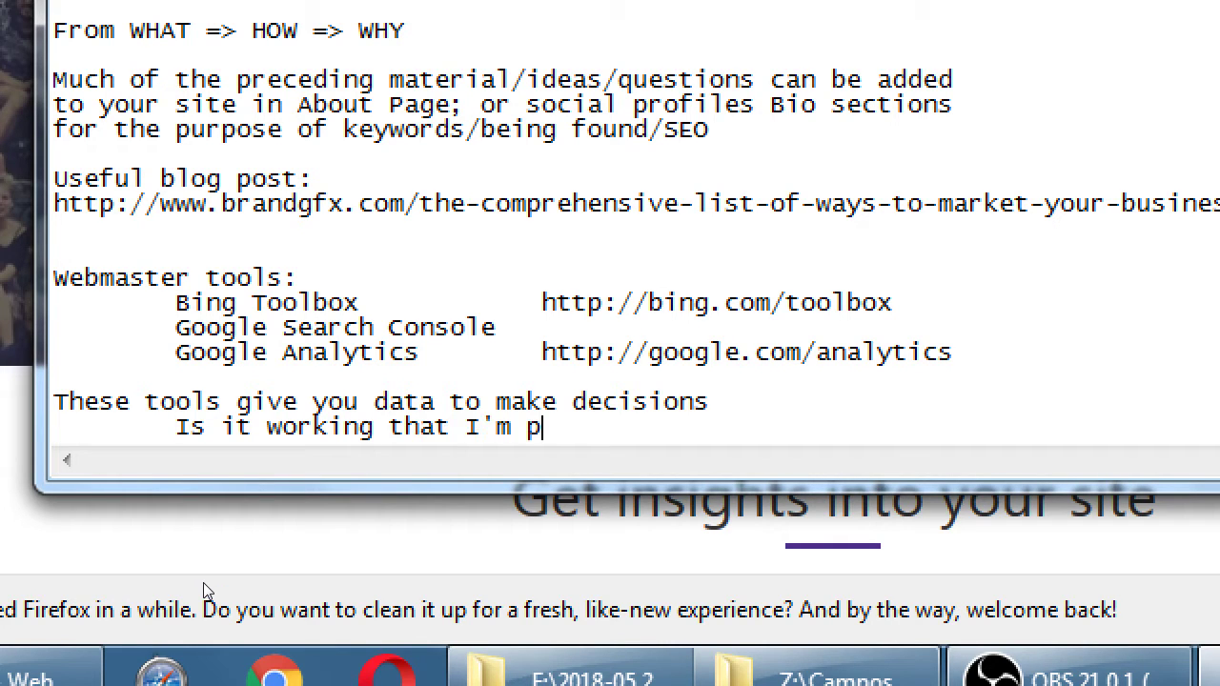
pyautogui.write('aying for Fa')
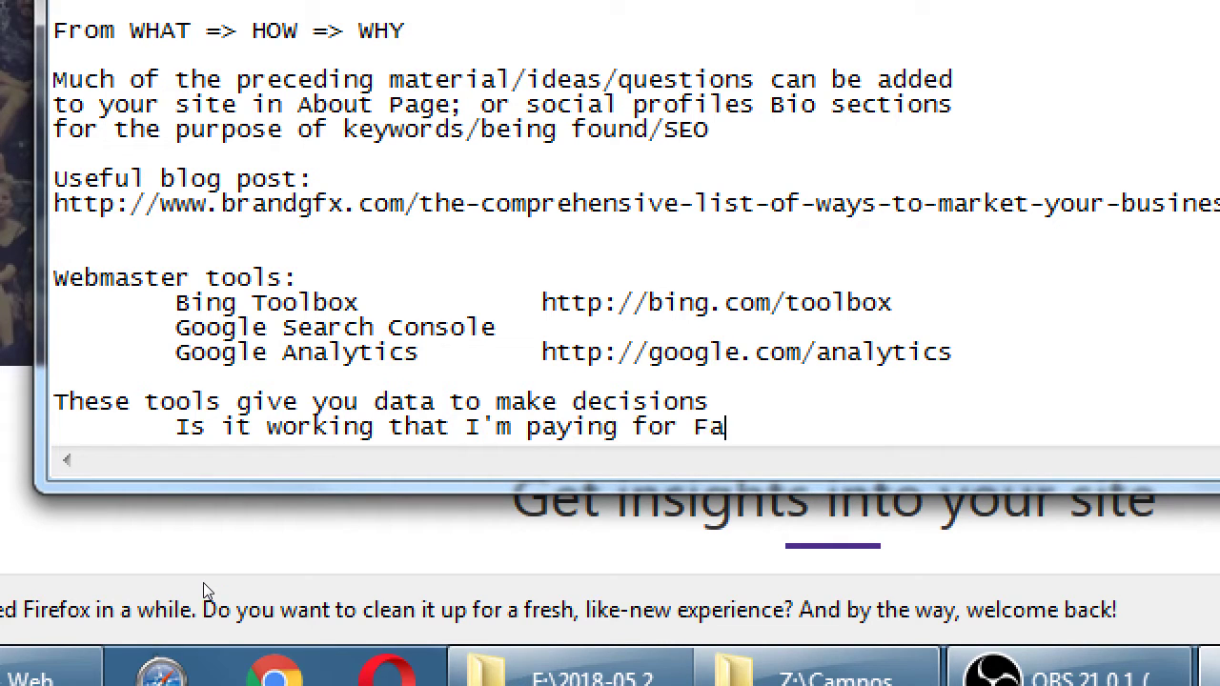
pyautogui.write('cebook?')
# Add a second indented question, "What is the most popular page on my site?".
pyautogui.press('Return')
pyautogui.press('Tab')
pyautogui.write('What is the most popu')
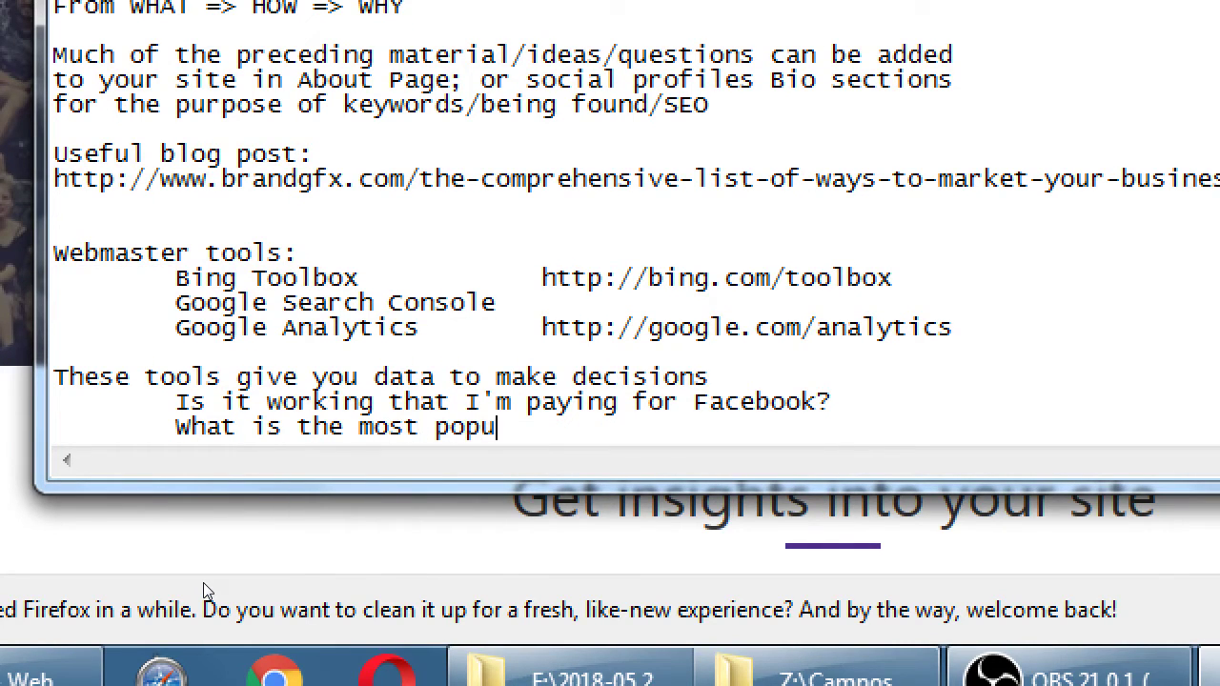
pyautogui.write('lar page o')
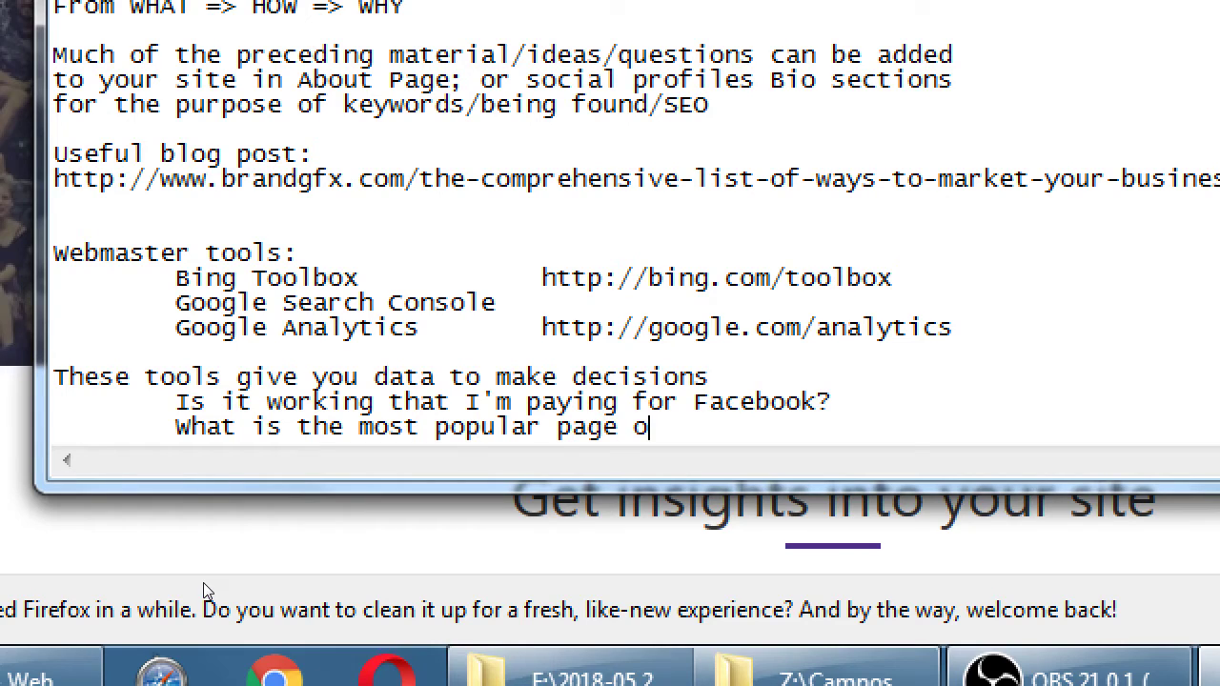
pyautogui.write('n my site?')
# Add a third indented question, "Where is my traffic coming from?".
pyautogui.press('Return')
pyautogui.press('Tab')
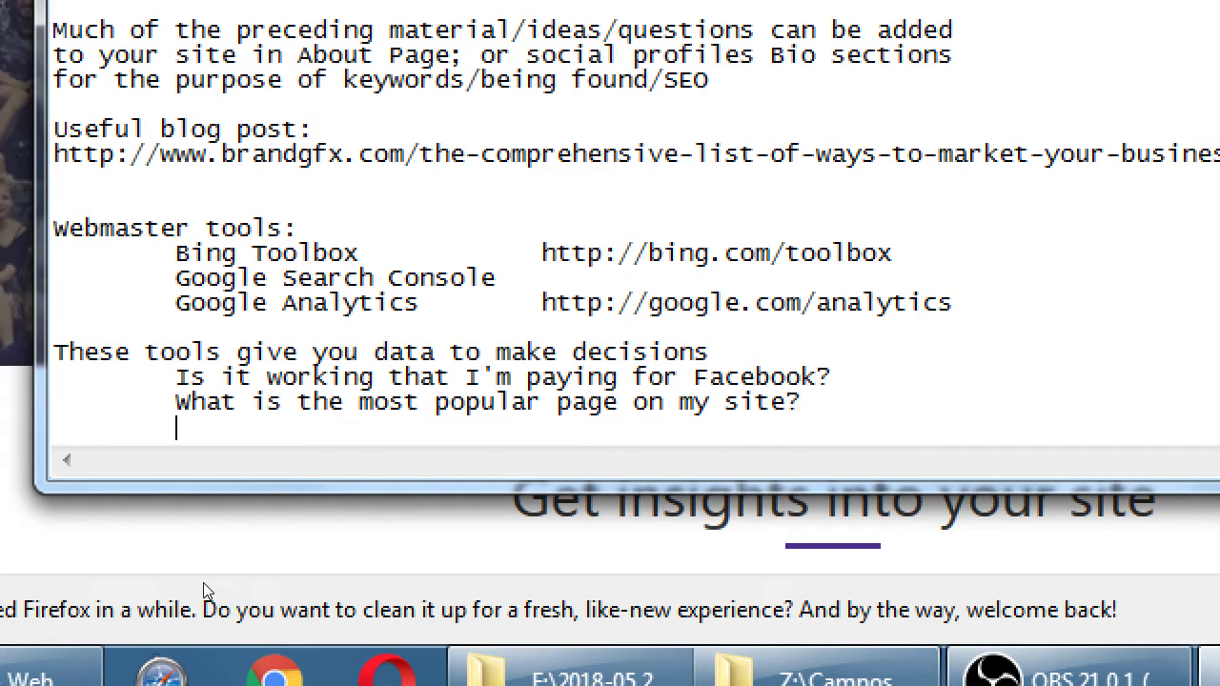
pyautogui.write('Where is my ')
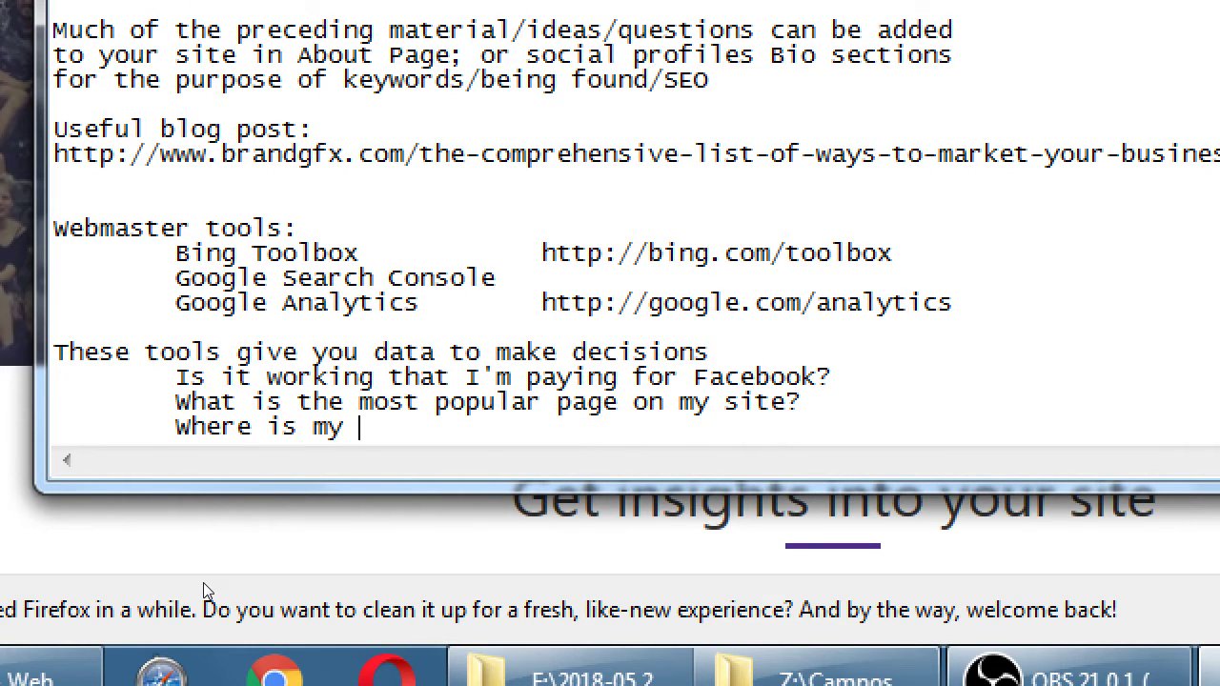
pyautogui.write('traffic compi')
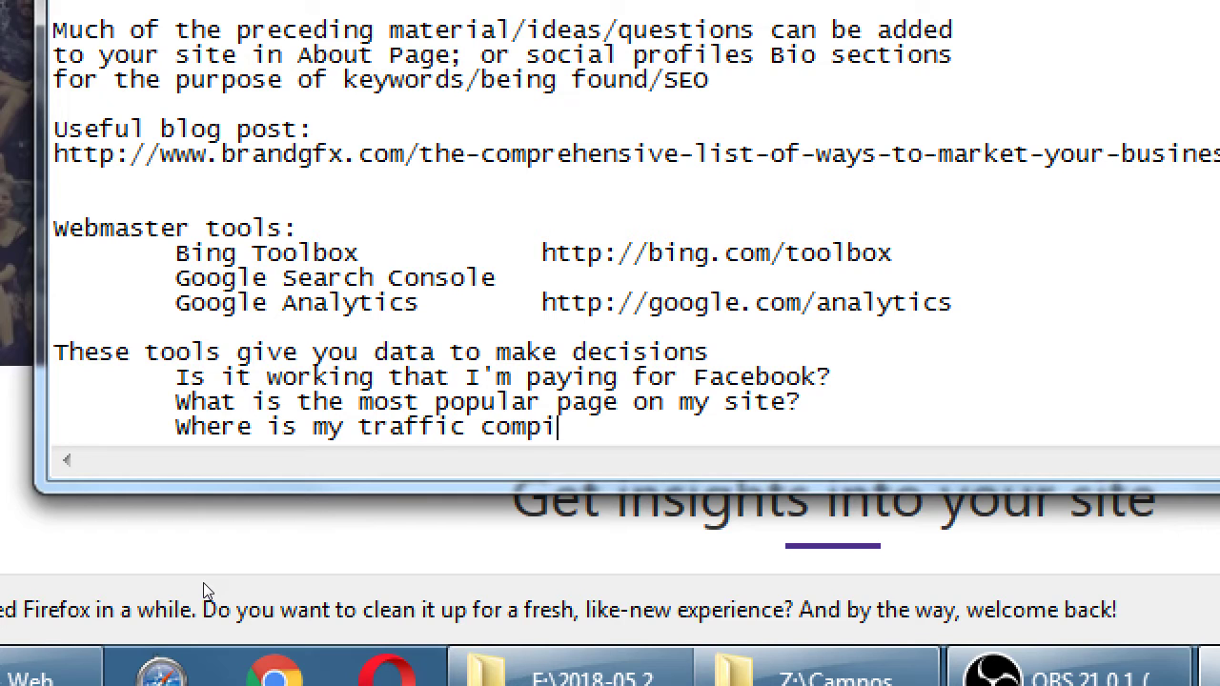
pyautogui.press('BackSpace')
pyautogui.press('BackSpace')
pyautogui.write('ing from?')
# Add a fourth indented question, "Should I continue to tweet?", and end with a new line.
pyautogui.press('Return')
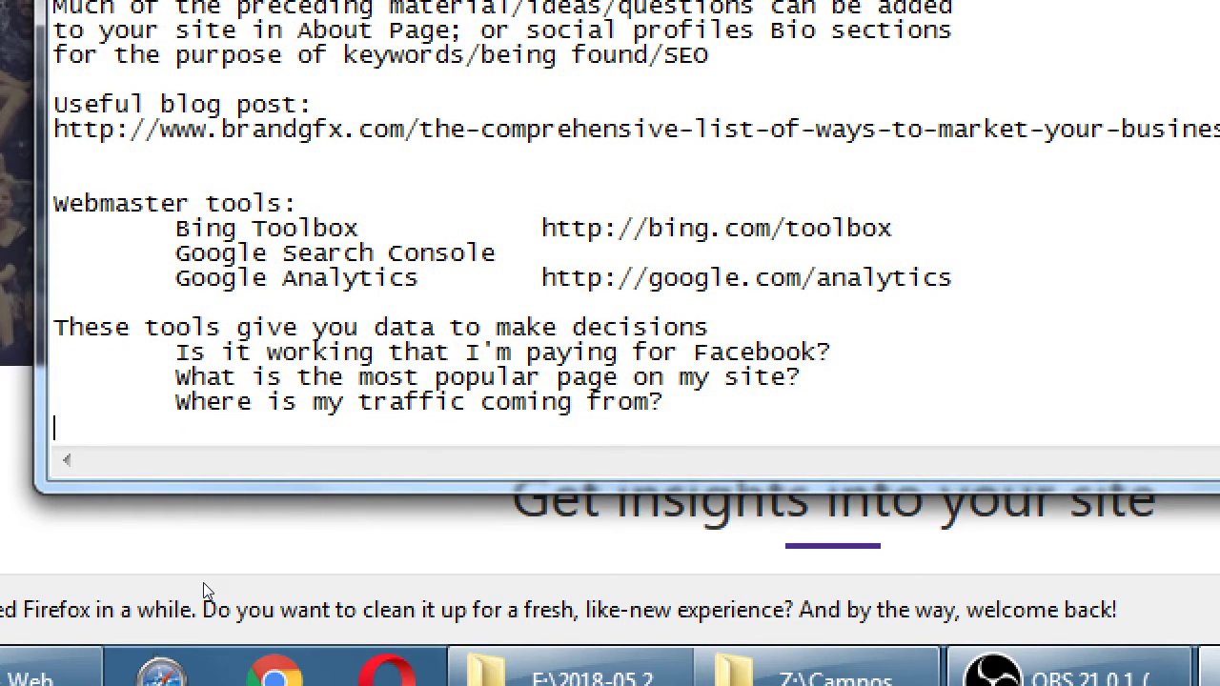
pyautogui.press('Tab')
pyautogui.write('Should I cont')
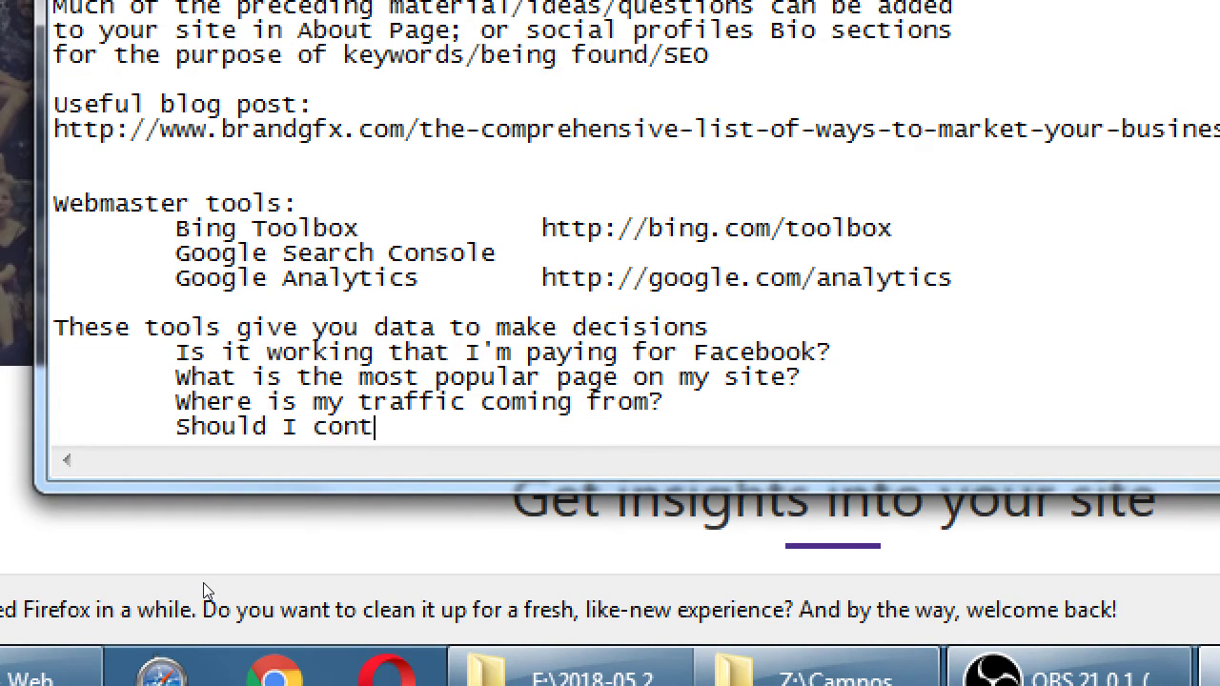
pyautogui.write('inue to tw')
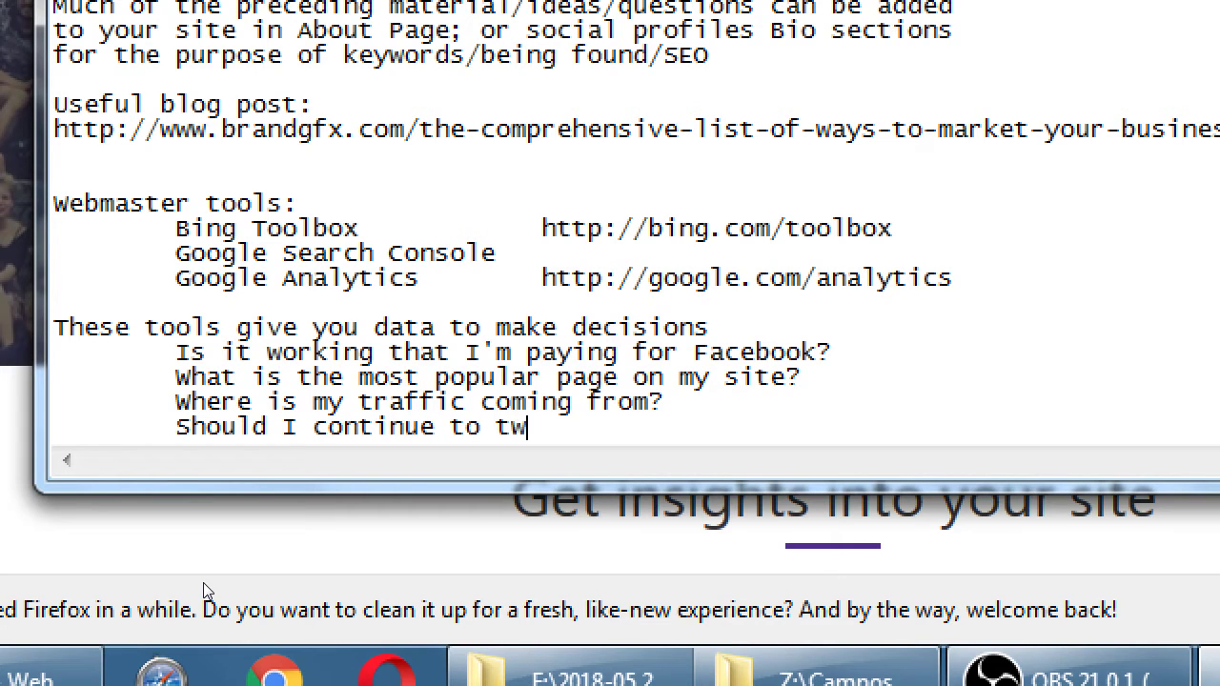
pyautogui.press('BackSpace')
pyautogui.write('weet?')
pyautogui.press('Return')
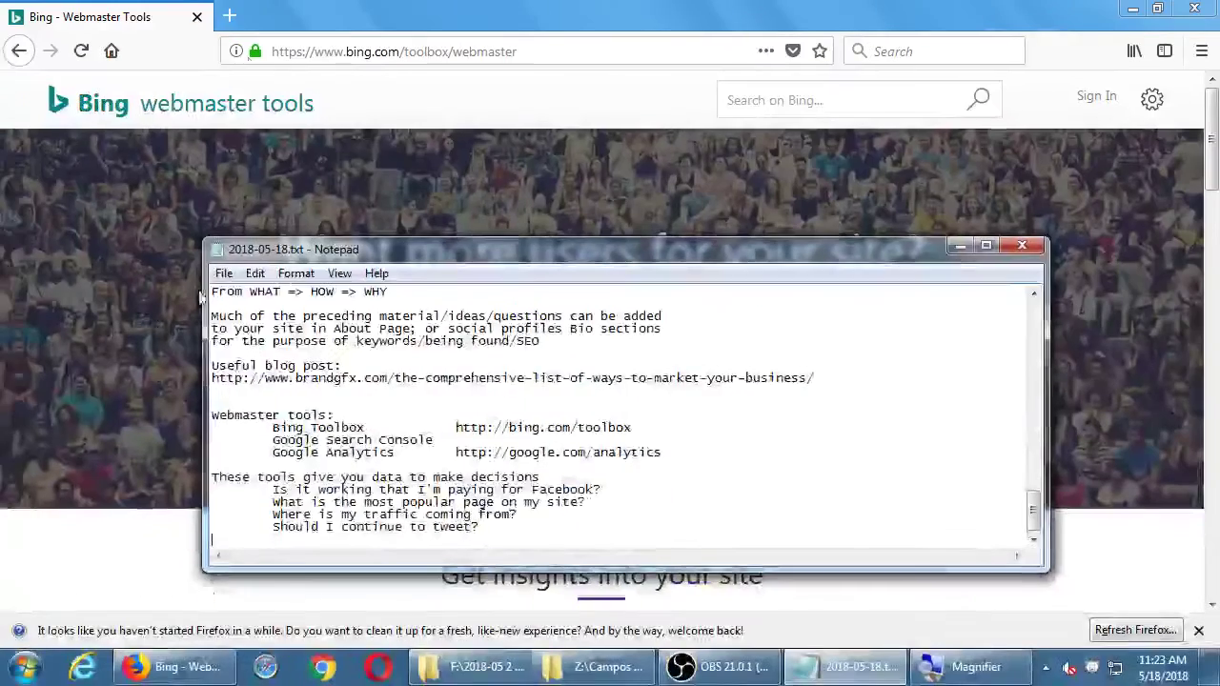
# Switch to Firefox and sign in to Bing Webmaster Tools to reach the My Sites page.
pyautogui.click(196, 519)
pyautogui.click(576, 318)
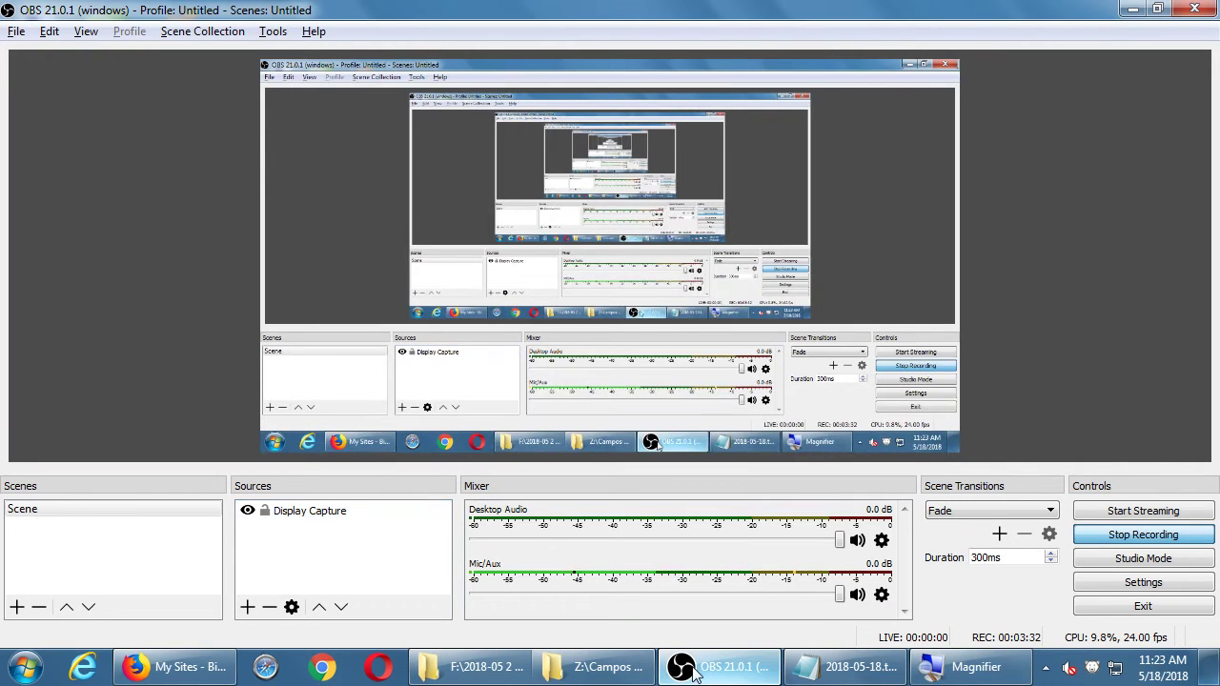
pyautogui.click(181, 666)
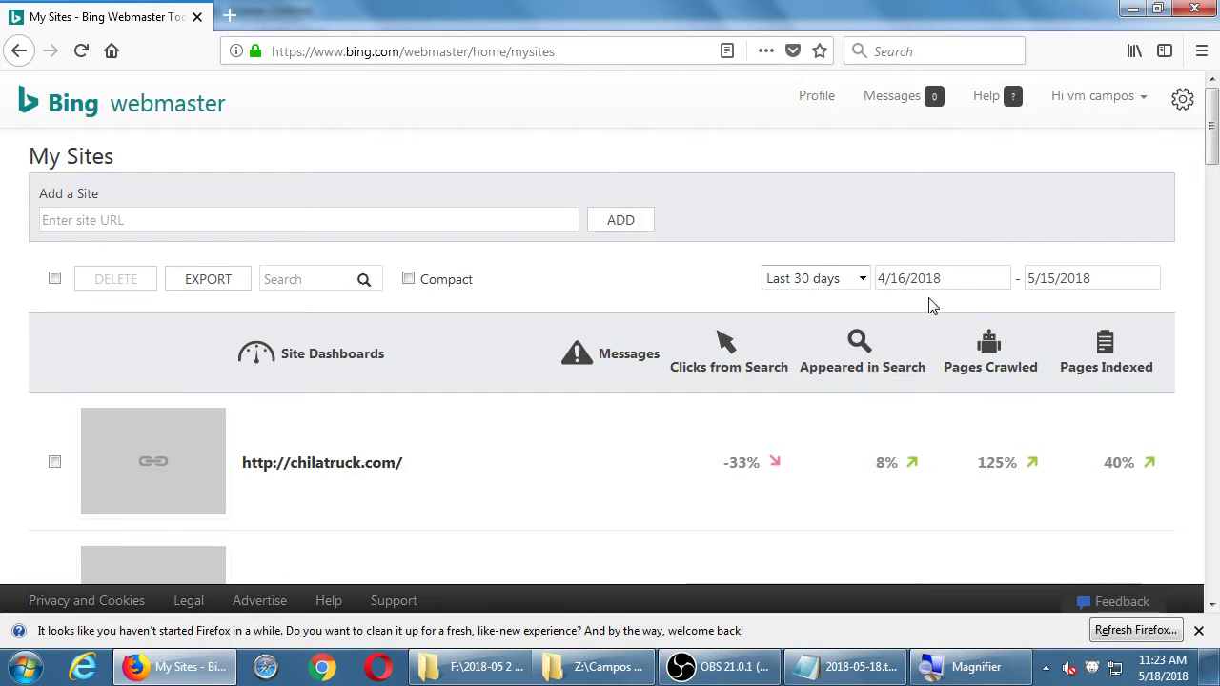
# Examine the My Sites list for each site's verification status and its changes in clicks, search appearances, pages crawled and pages indexed.
pyautogui.scroll(-5, 932, 306)
pyautogui.scroll(-15, 932, 307)
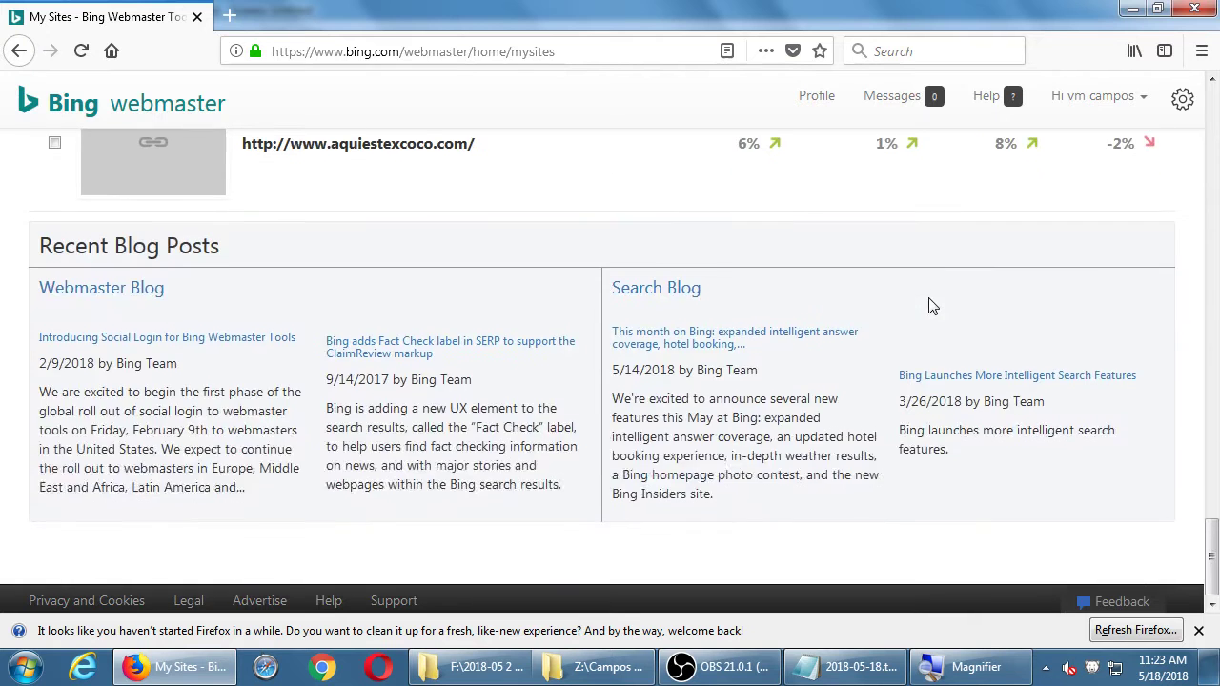
pyautogui.scroll(6, 932, 307)
pyautogui.scroll(10, 932, 307)
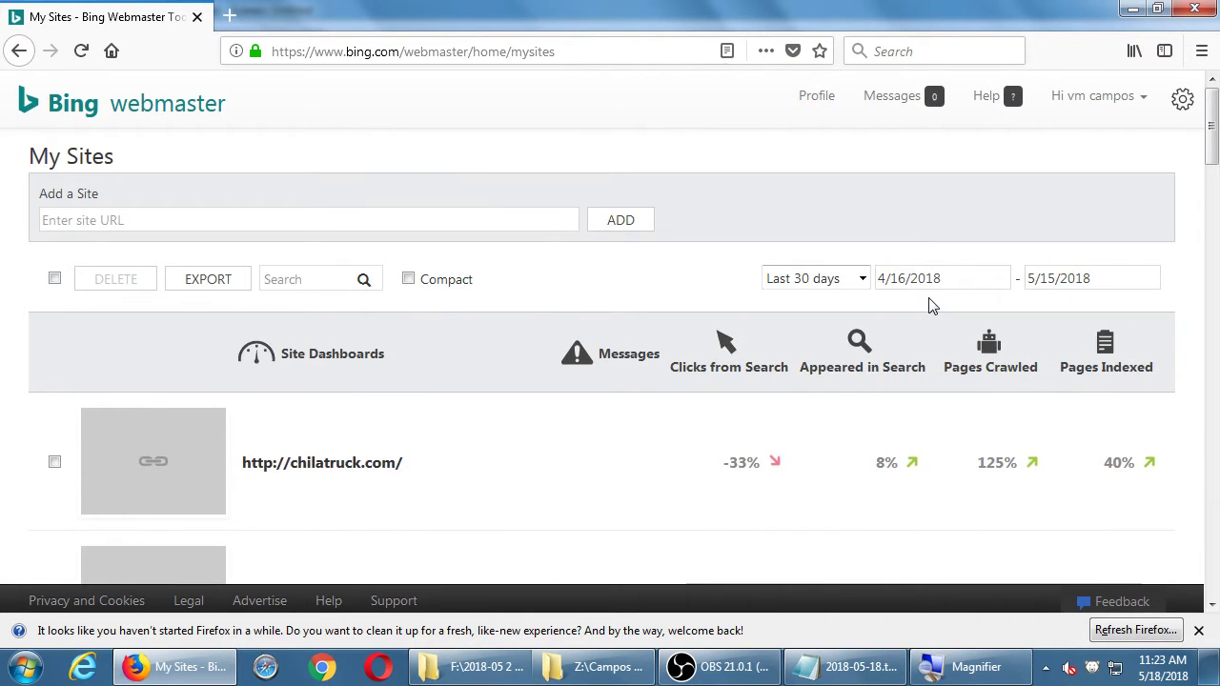
pyautogui.scroll(-1, 932, 307)
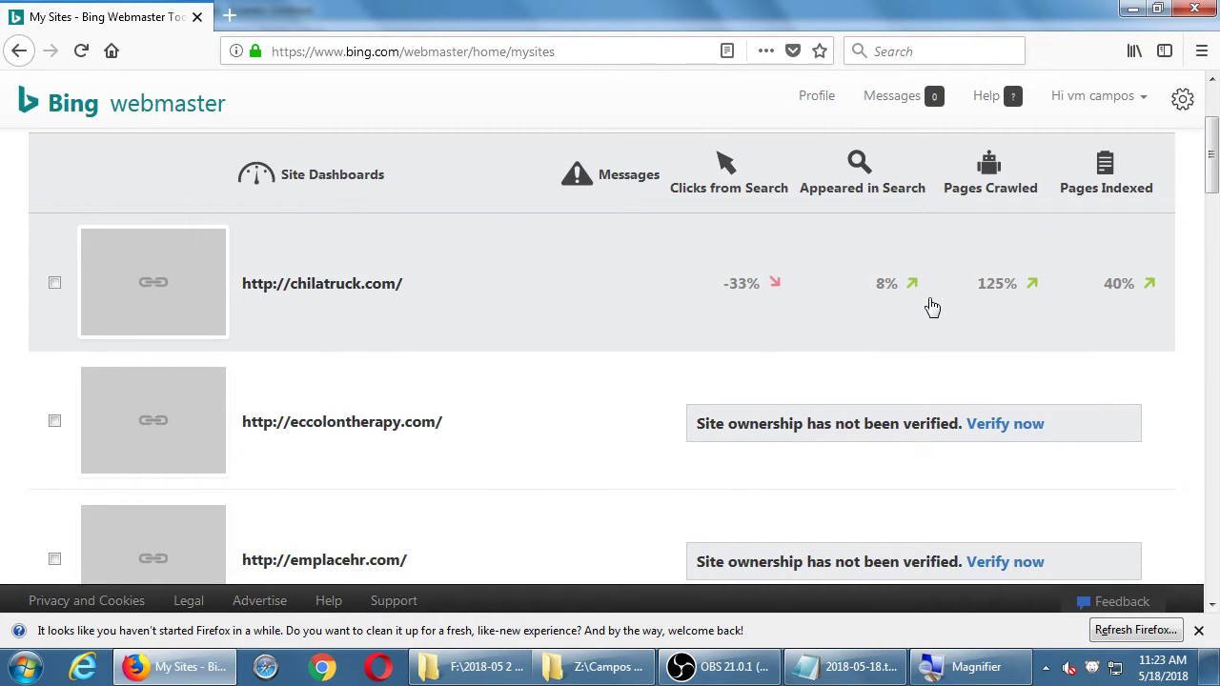
pyautogui.scroll(1, 932, 307)
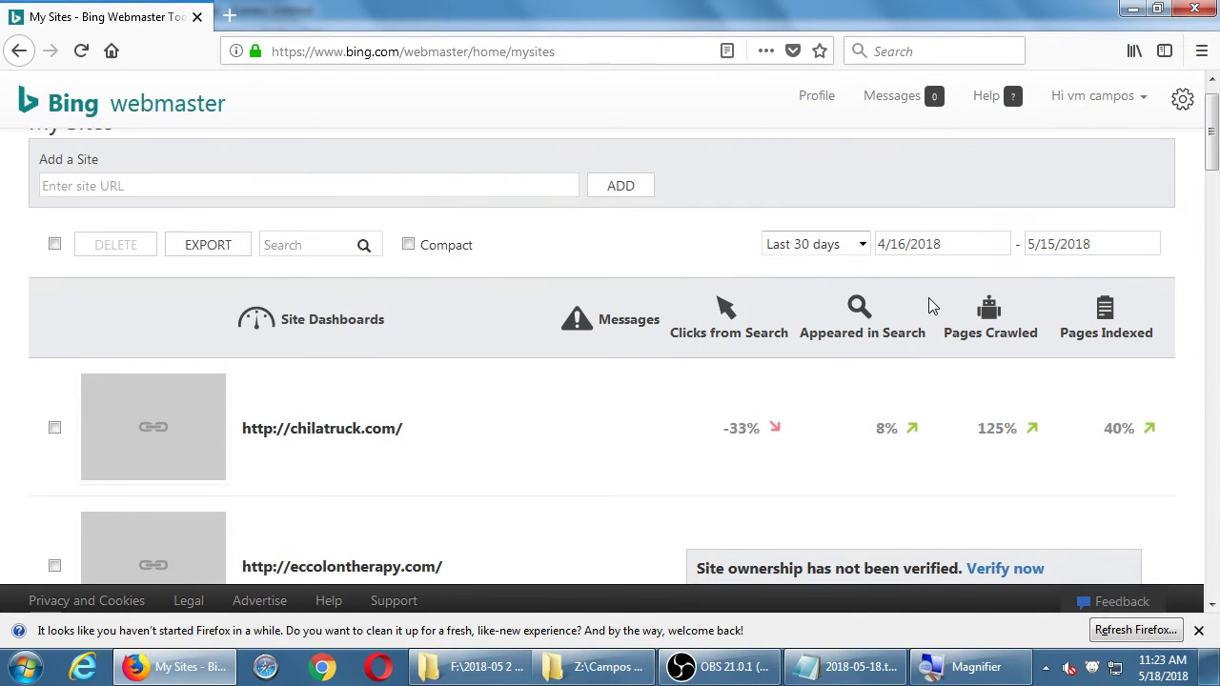
pyautogui.scroll(-3, 787, 307)
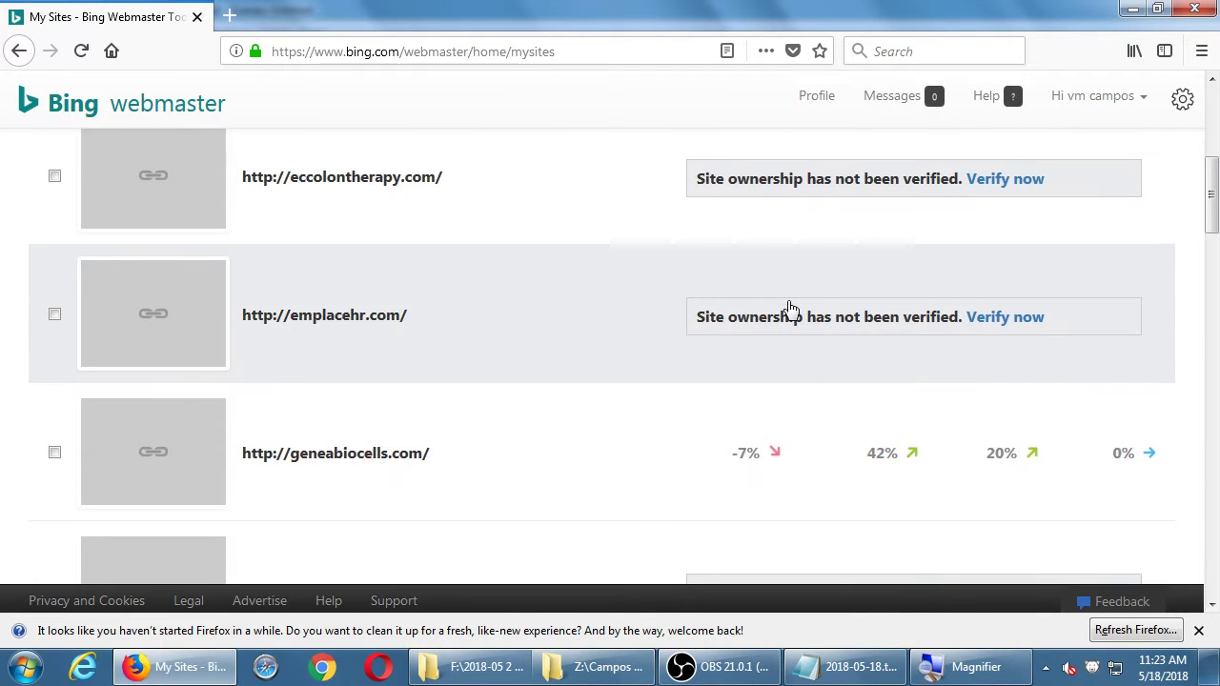
pyautogui.scroll(-3, 790, 308)
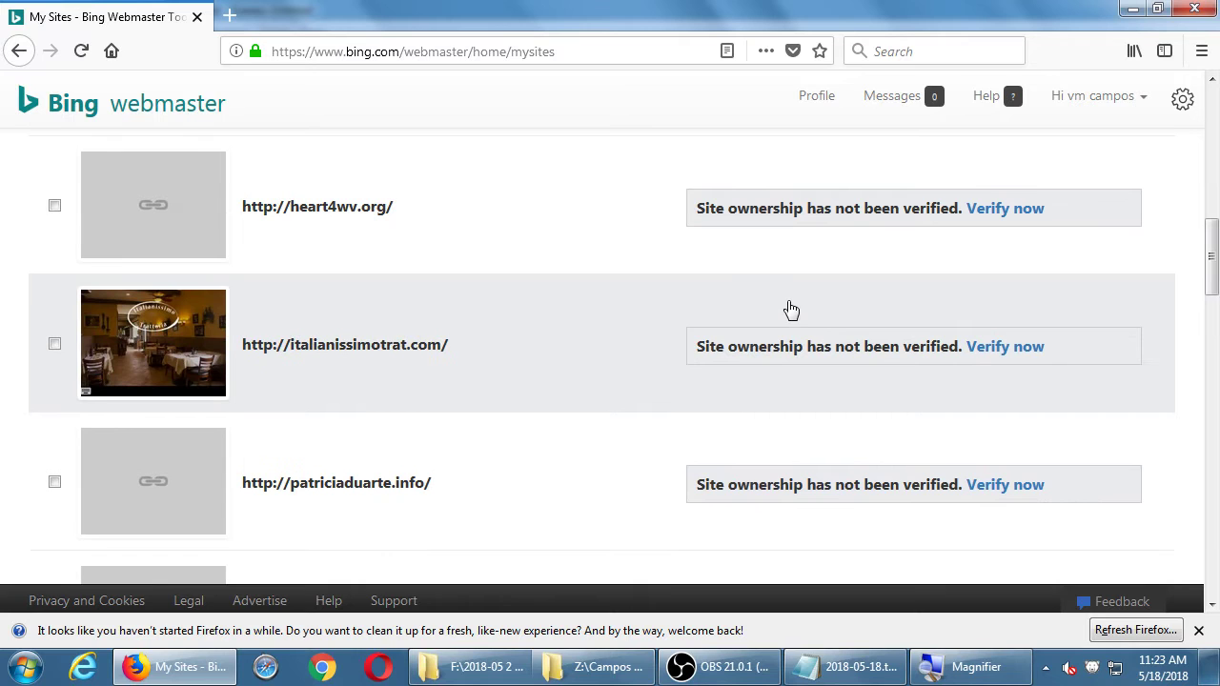
pyautogui.scroll(-3, 790, 308)
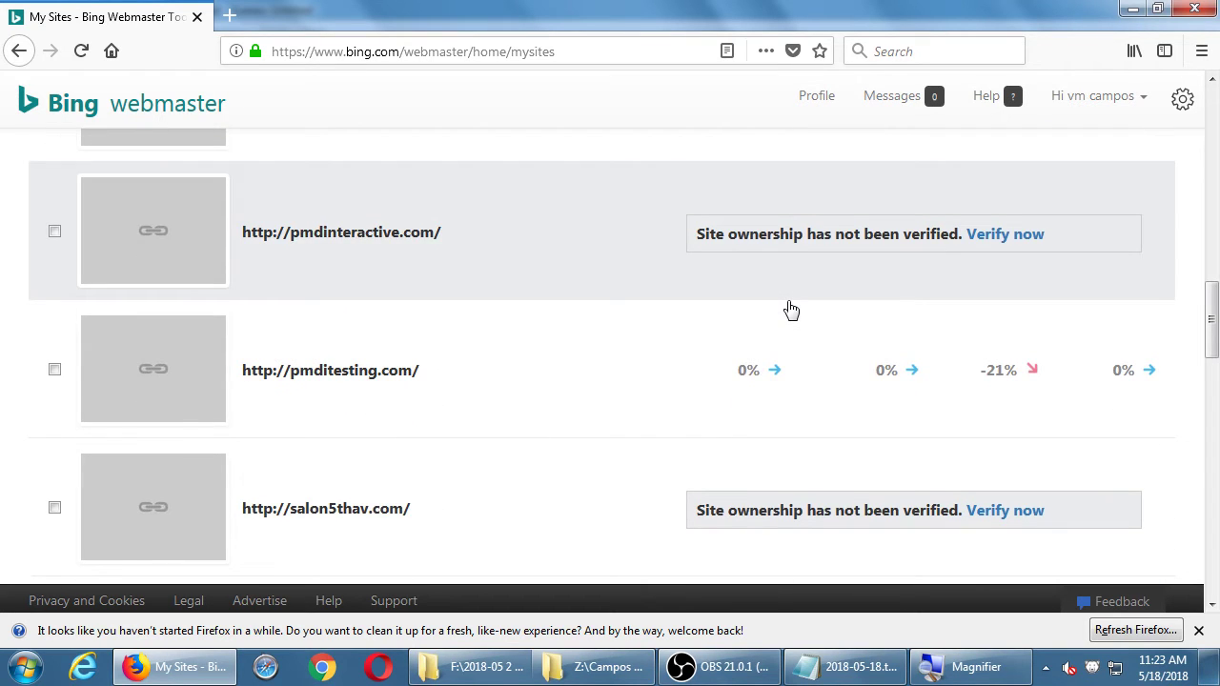
pyautogui.scroll(-2, 790, 309)
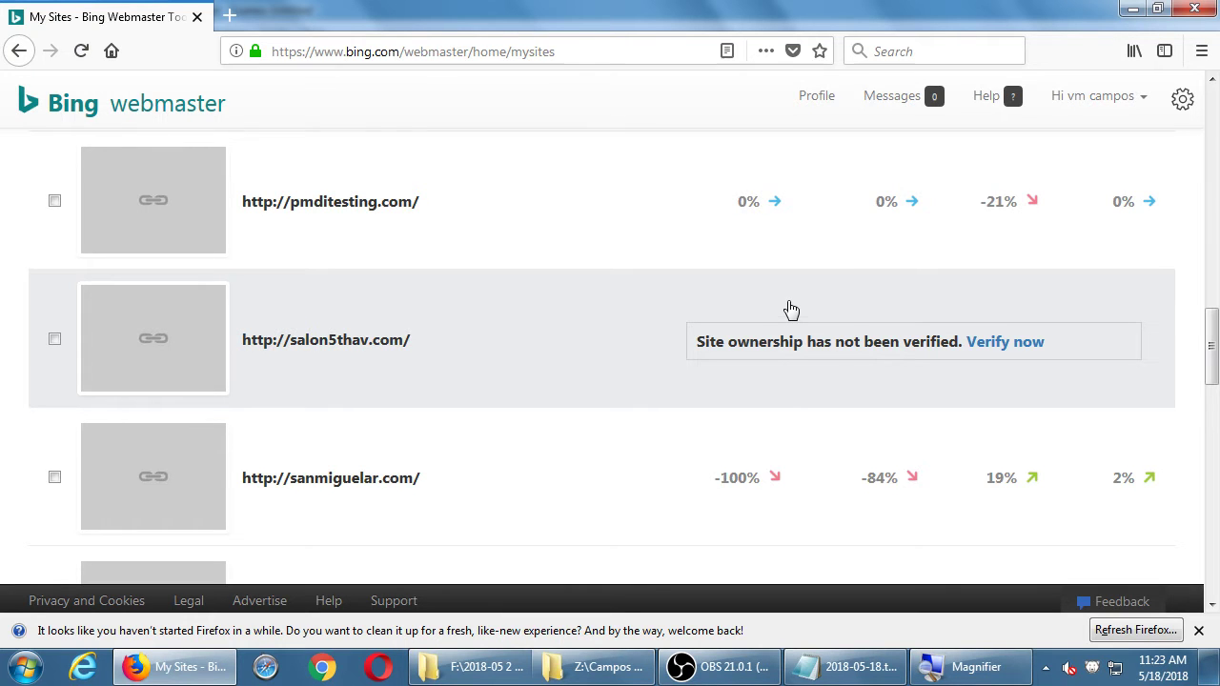
pyautogui.scroll(-2, 790, 309)
pyautogui.scroll(10, 790, 308)
pyautogui.scroll(4, 790, 309)
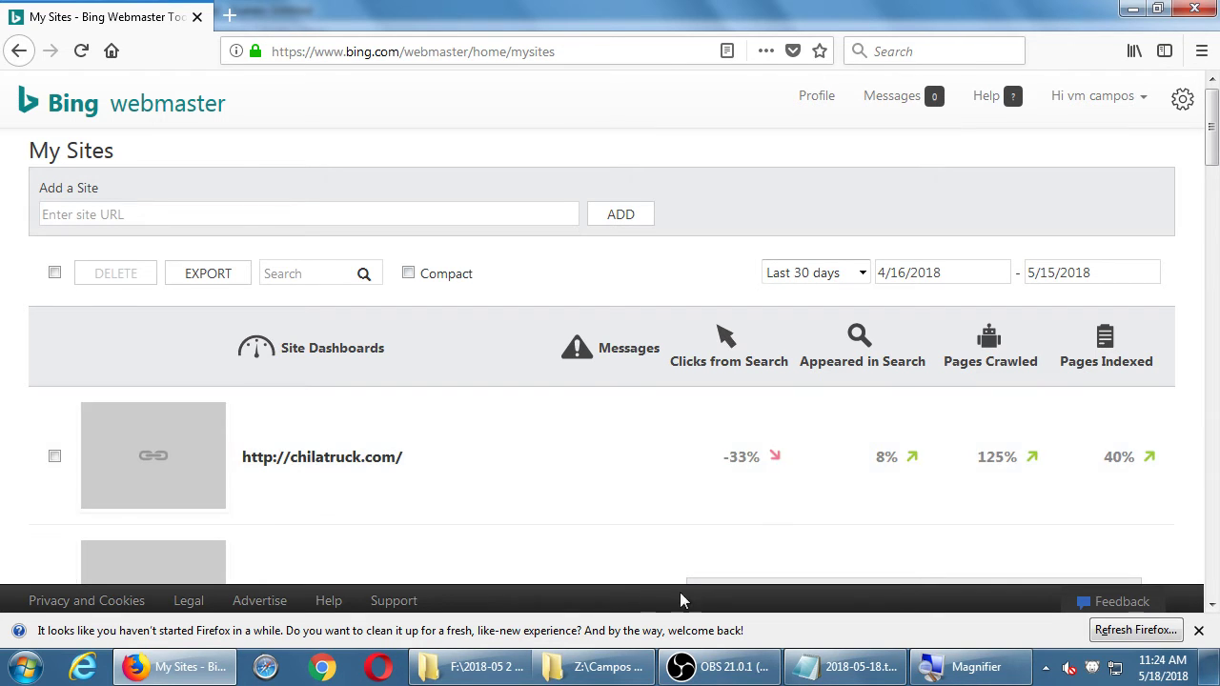
# Dismiss the browser's refresh notice and open the chilatruck.com dashboard to view its site activity.
pyautogui.click(1199, 630)
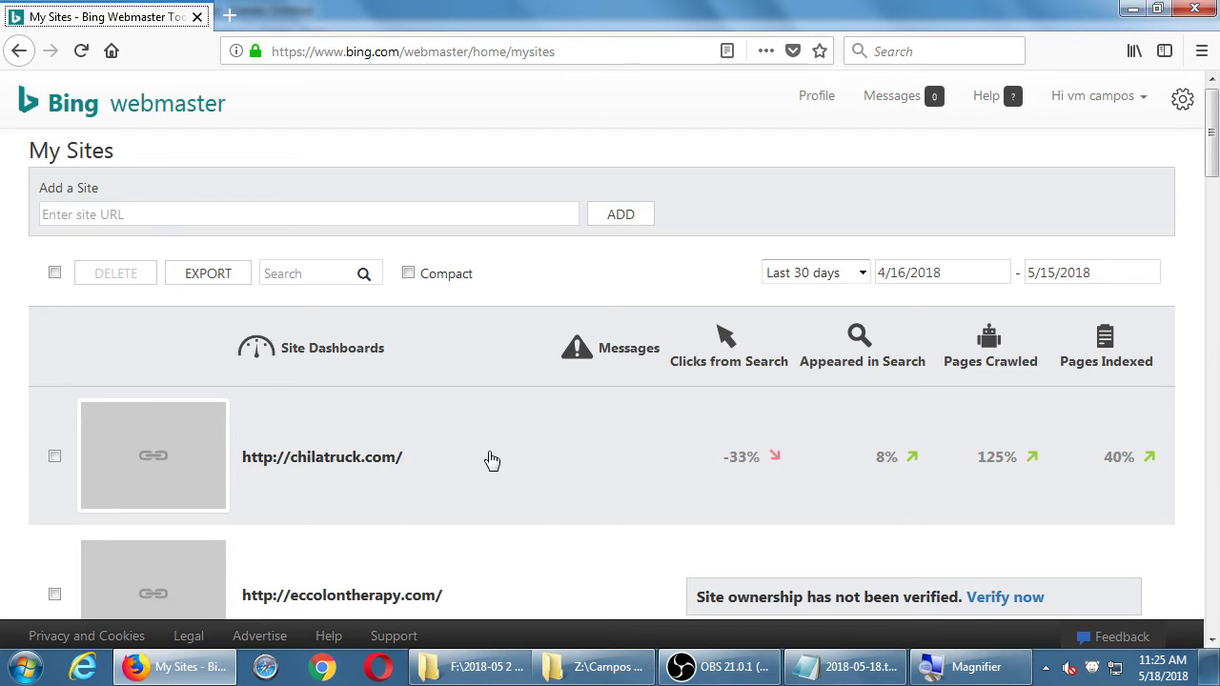
pyautogui.click(490, 455)
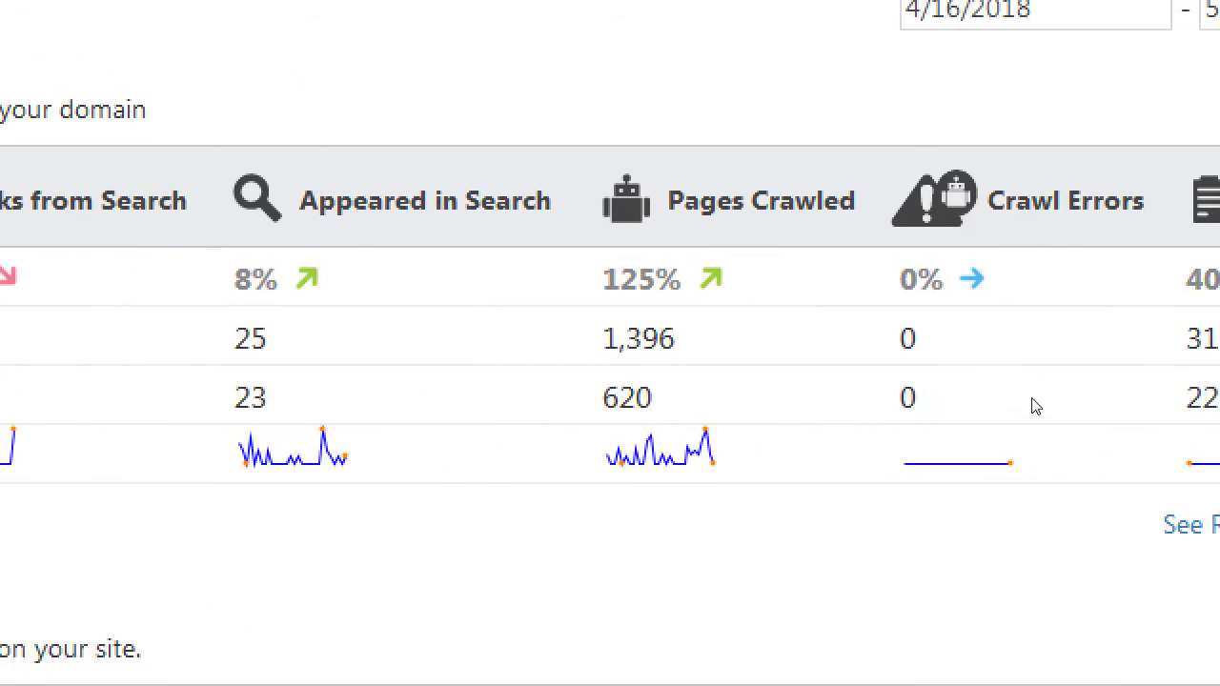
pyautogui.moveTo(744, 444)
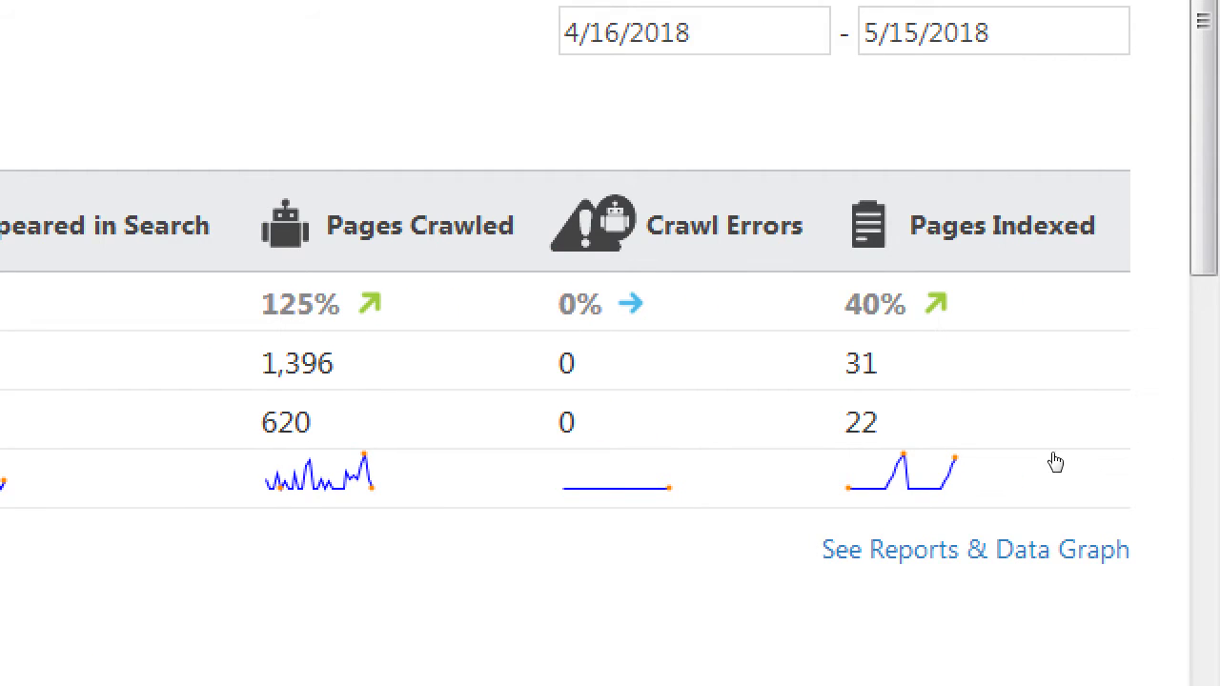
pyautogui.moveTo(1058, 452)
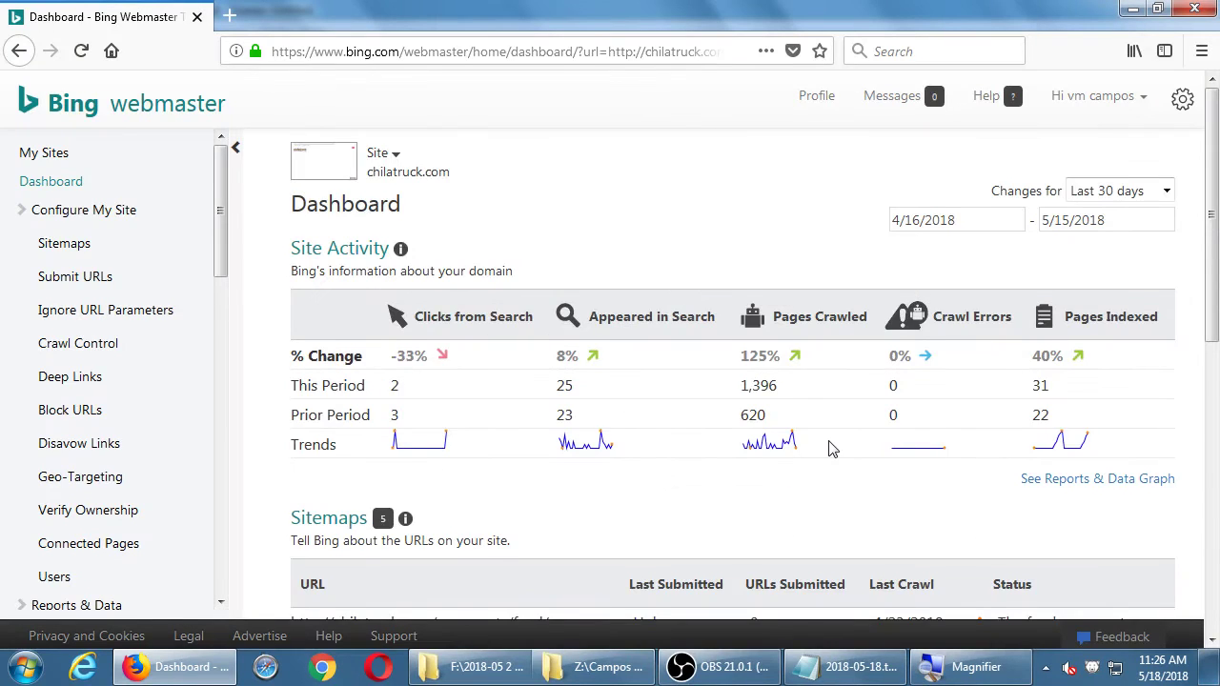
# Review the dashboard's sitemaps, search keywords and inbound links, and open the site's full Search Keywords report.
pyautogui.scroll(-3, 447, 479)
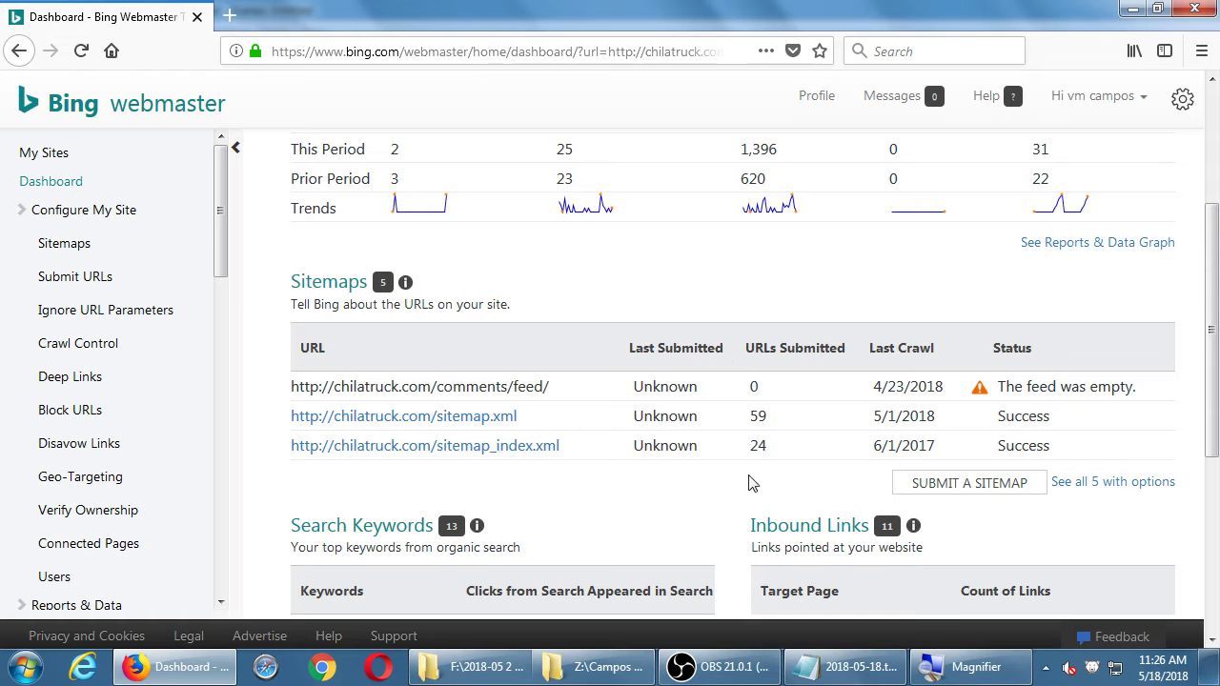
pyautogui.scroll(-3, 672, 482)
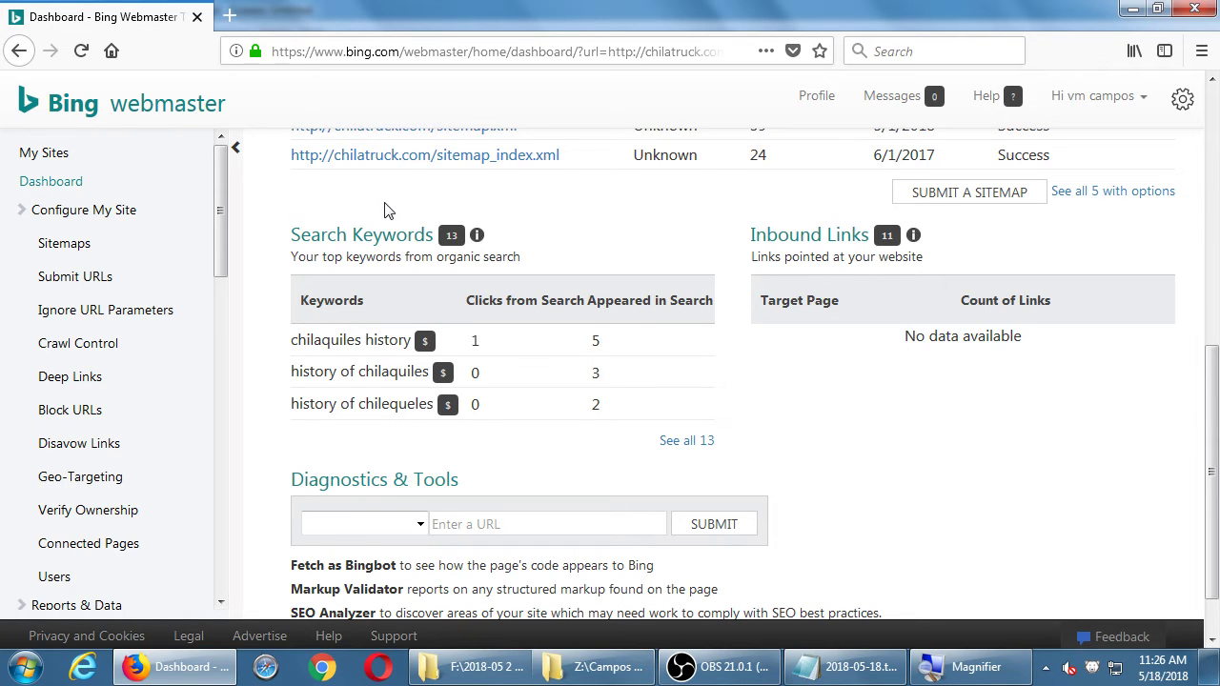
pyautogui.scroll(-1, 386, 210)
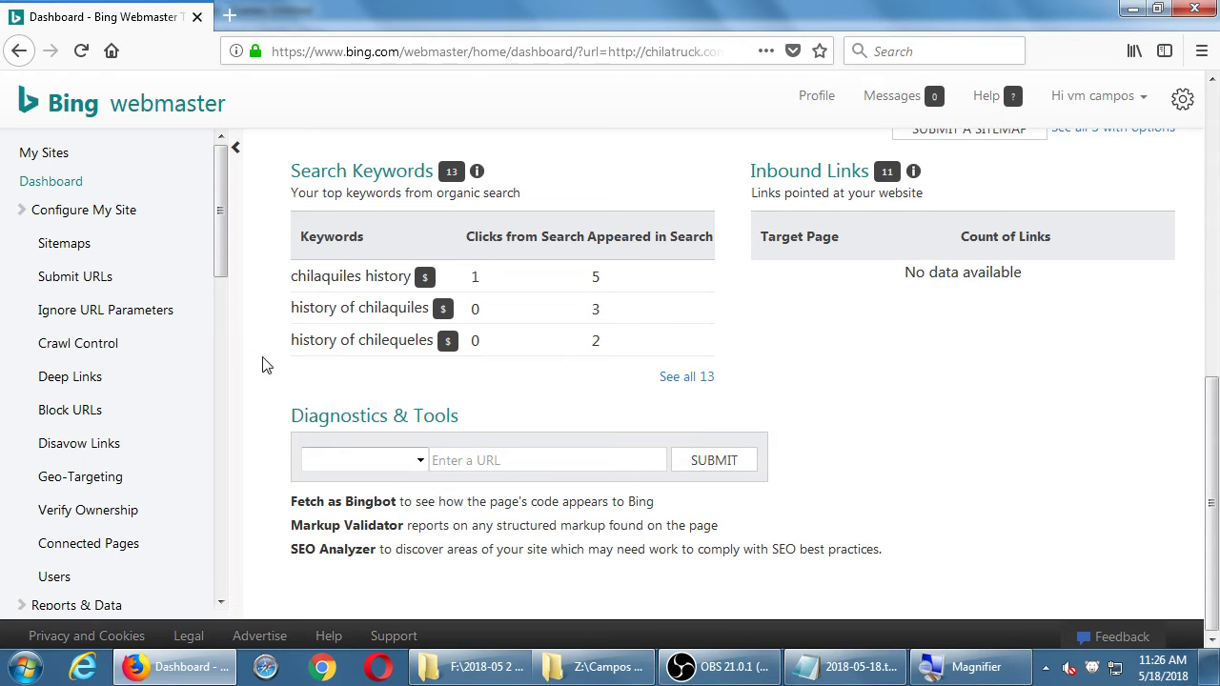
pyautogui.scroll(2, 267, 366)
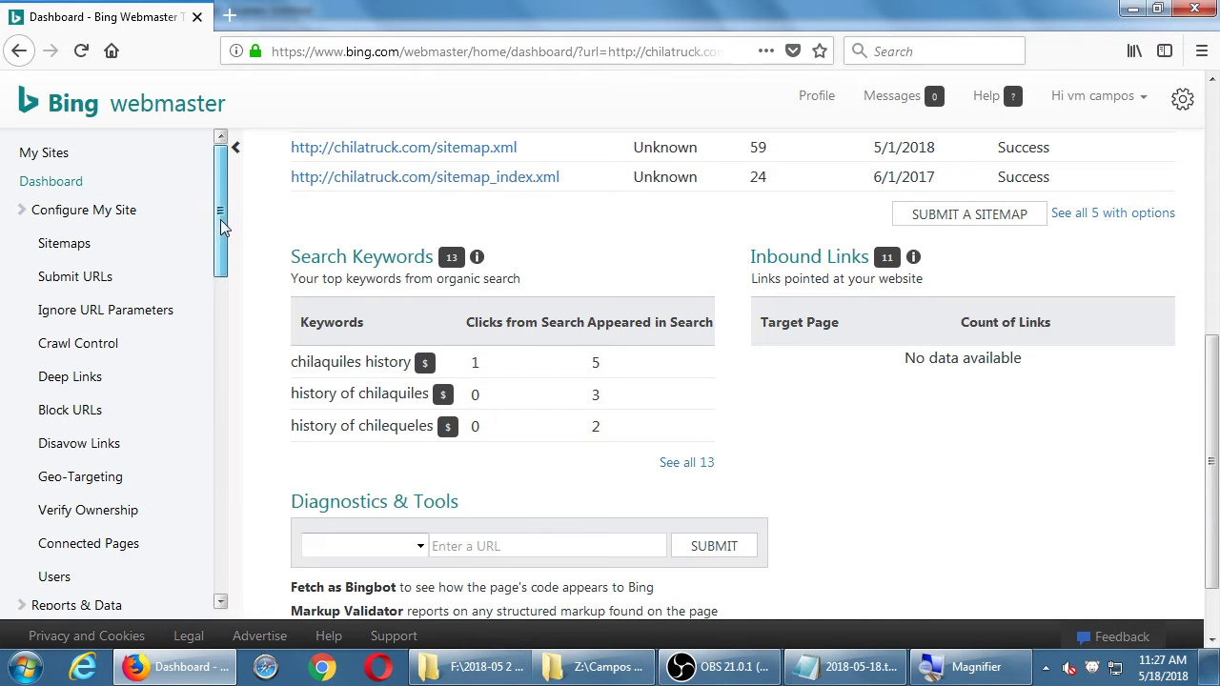
pyautogui.scroll(-6, 220, 220)
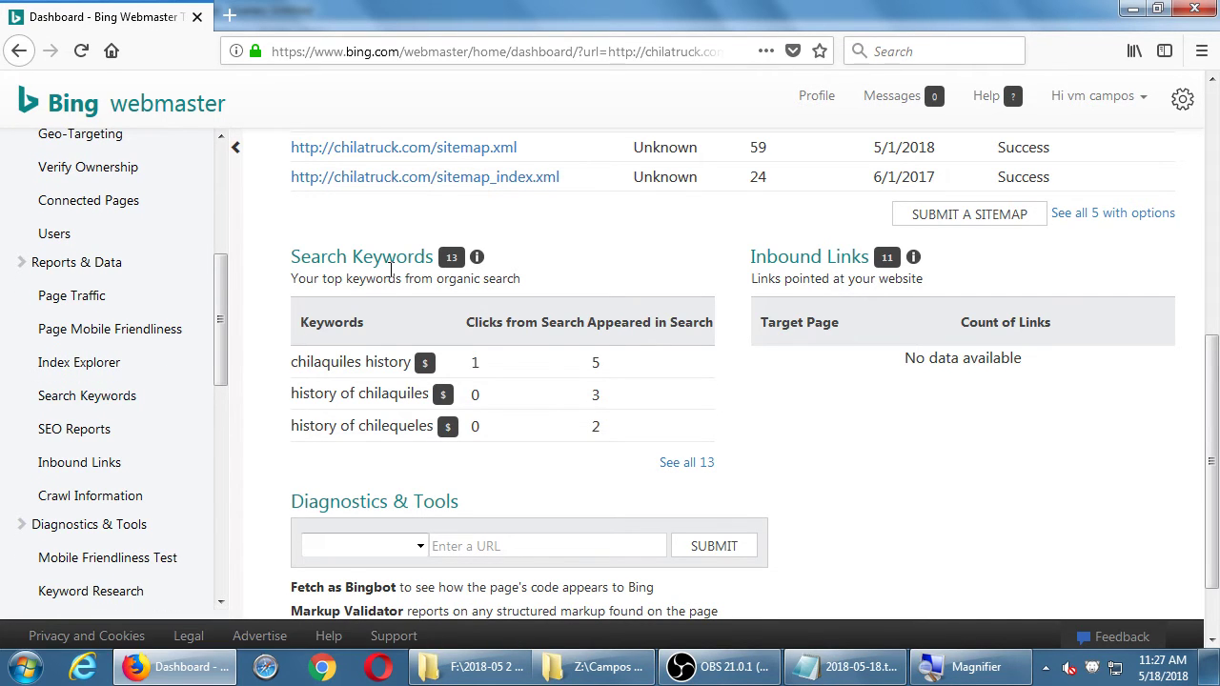
pyautogui.moveTo(476, 258)
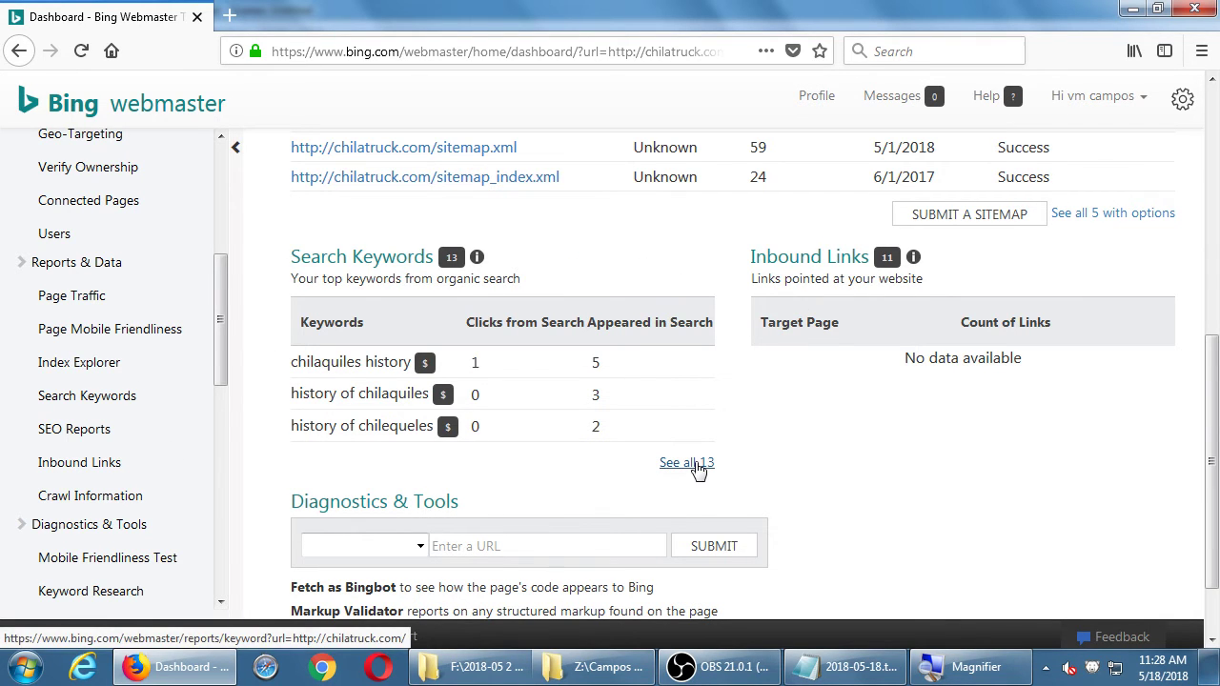
pyautogui.moveTo(351, 258); pyautogui.dragTo(413, 258)
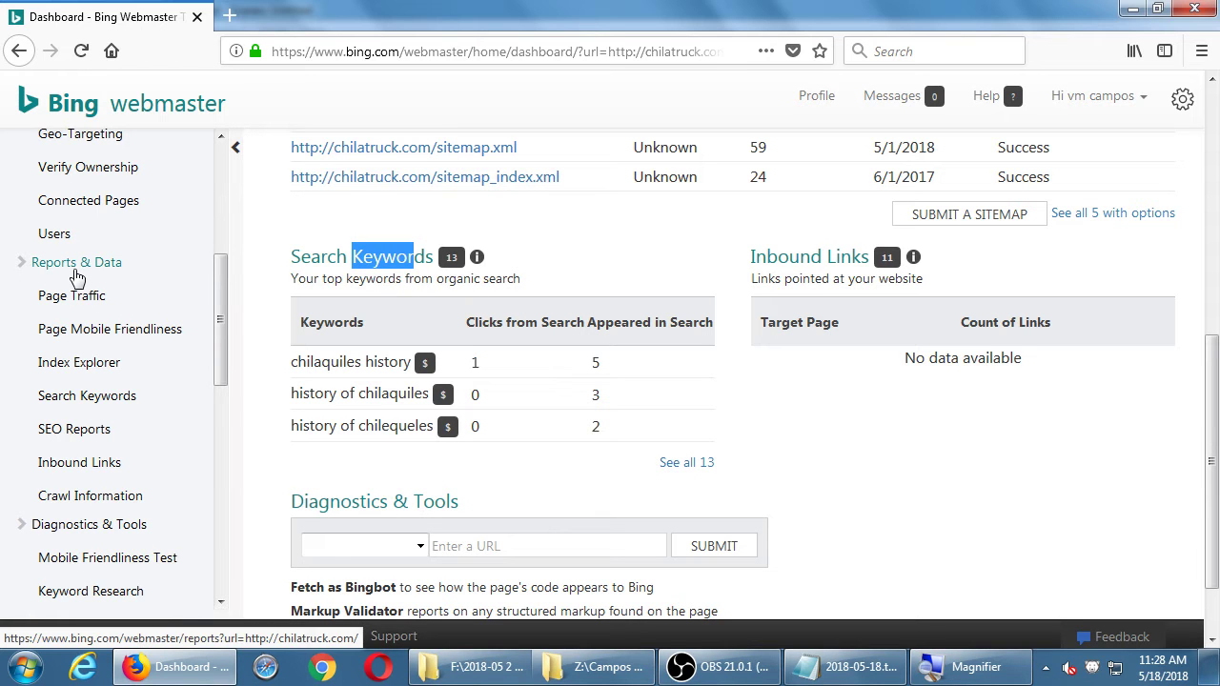
pyautogui.click(111, 405)
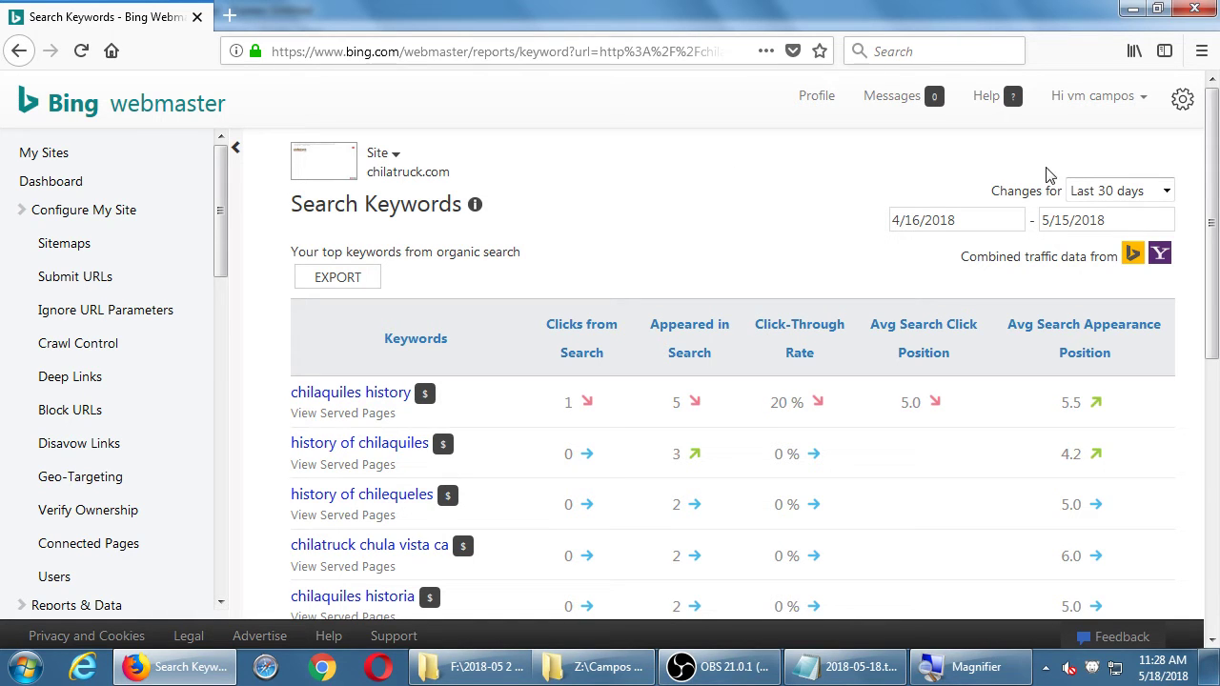
# Compare the keyword report for the last 3 months, the last 6 months and the last 7 days.
pyautogui.click(1101, 191)
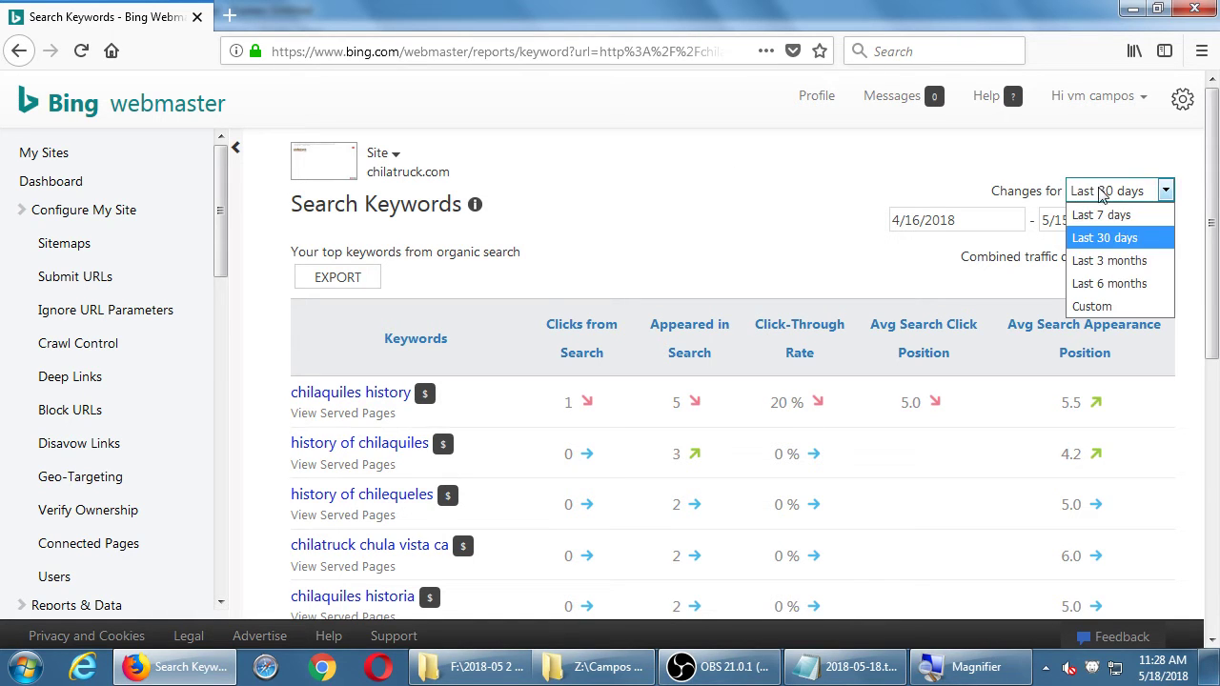
pyautogui.click(1113, 262)
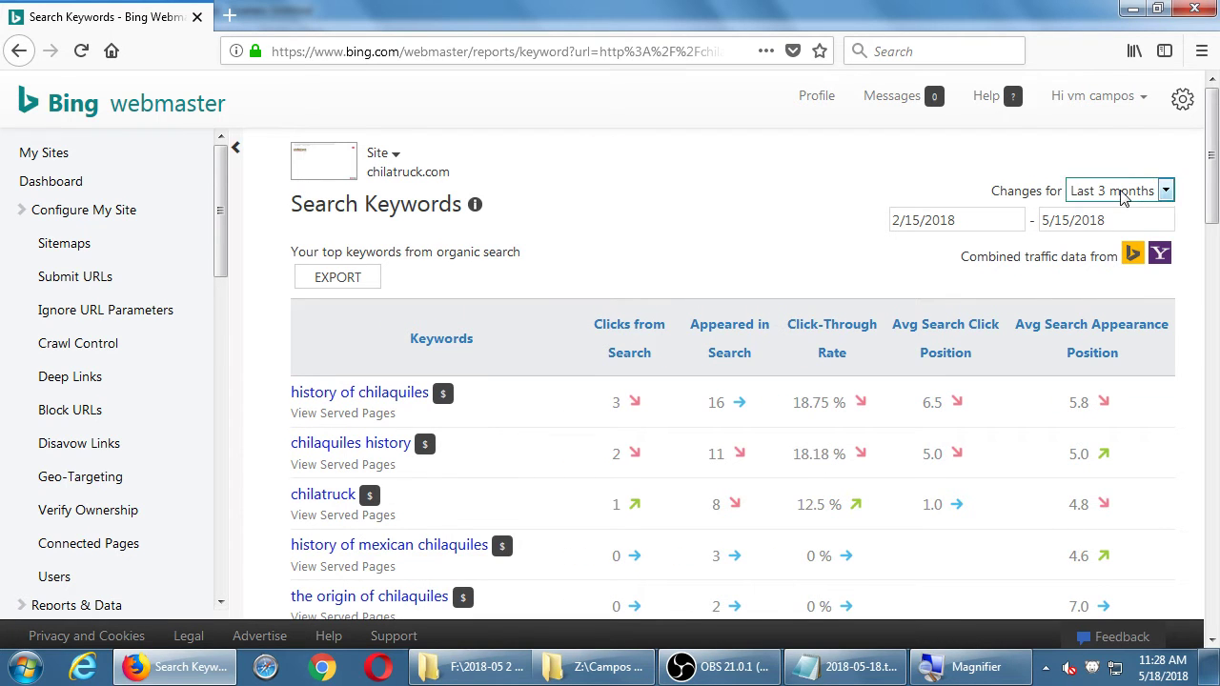
pyautogui.click(1117, 192)
pyautogui.click(1125, 280)
pyautogui.click(1123, 194)
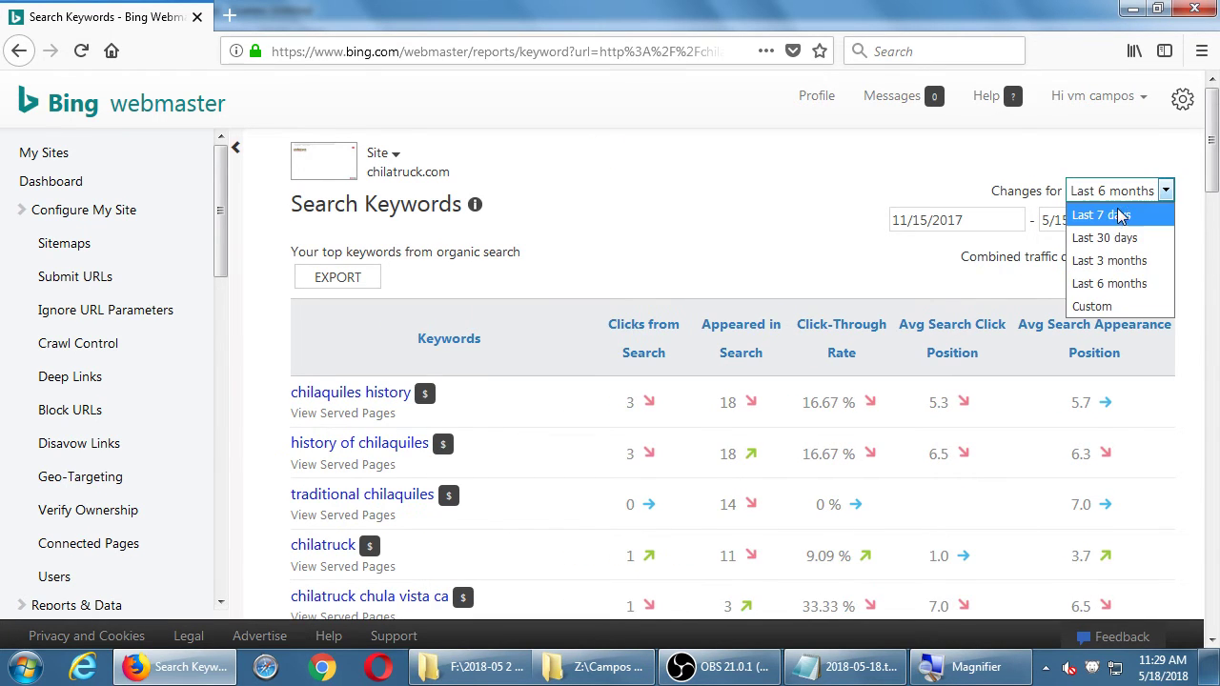
pyautogui.click(1117, 215)
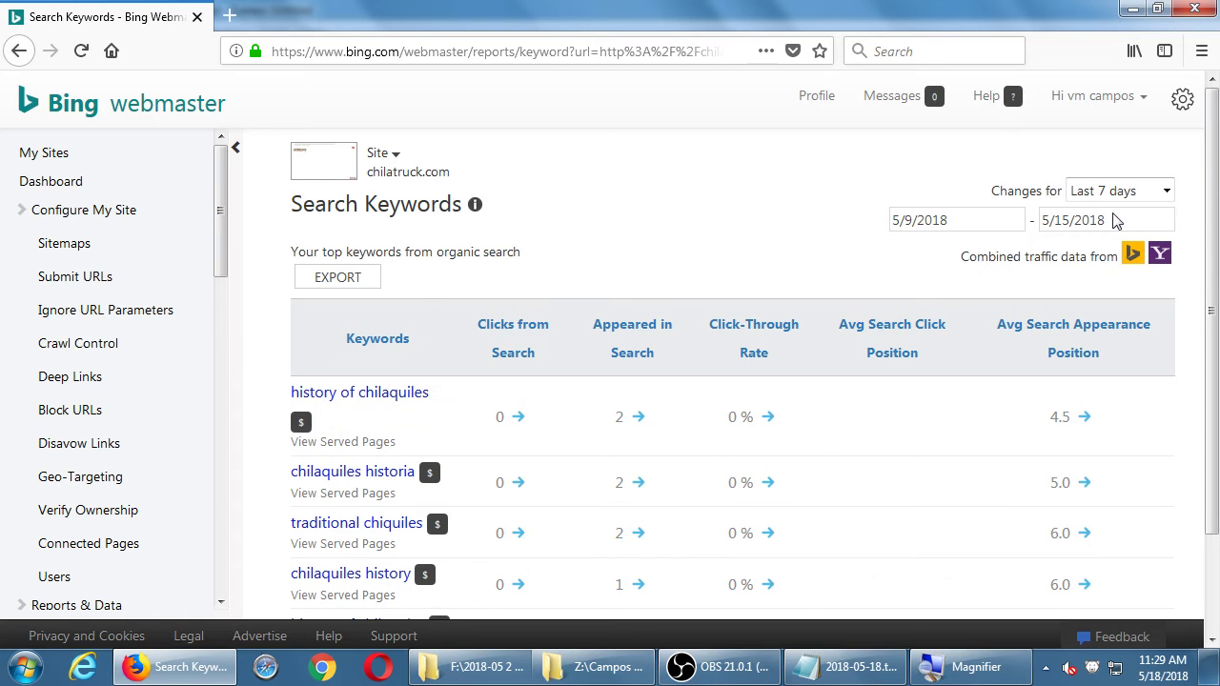
pyautogui.scroll(-2, 770, 276)
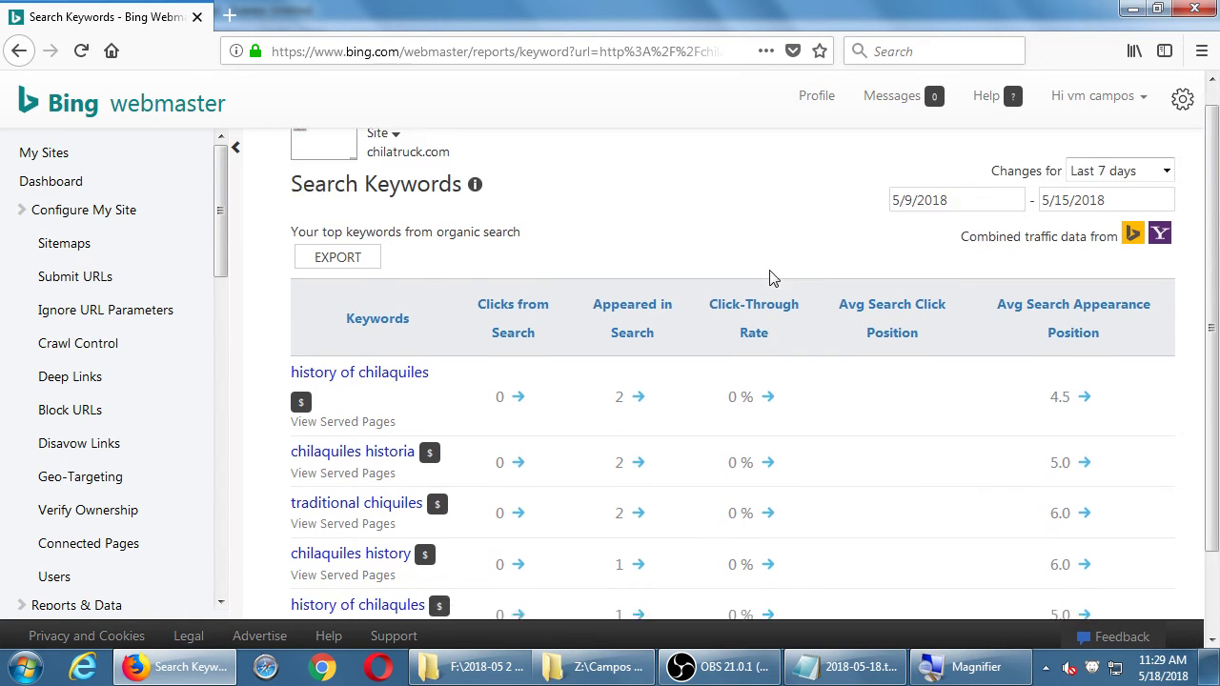
pyautogui.scroll(2, 770, 356)
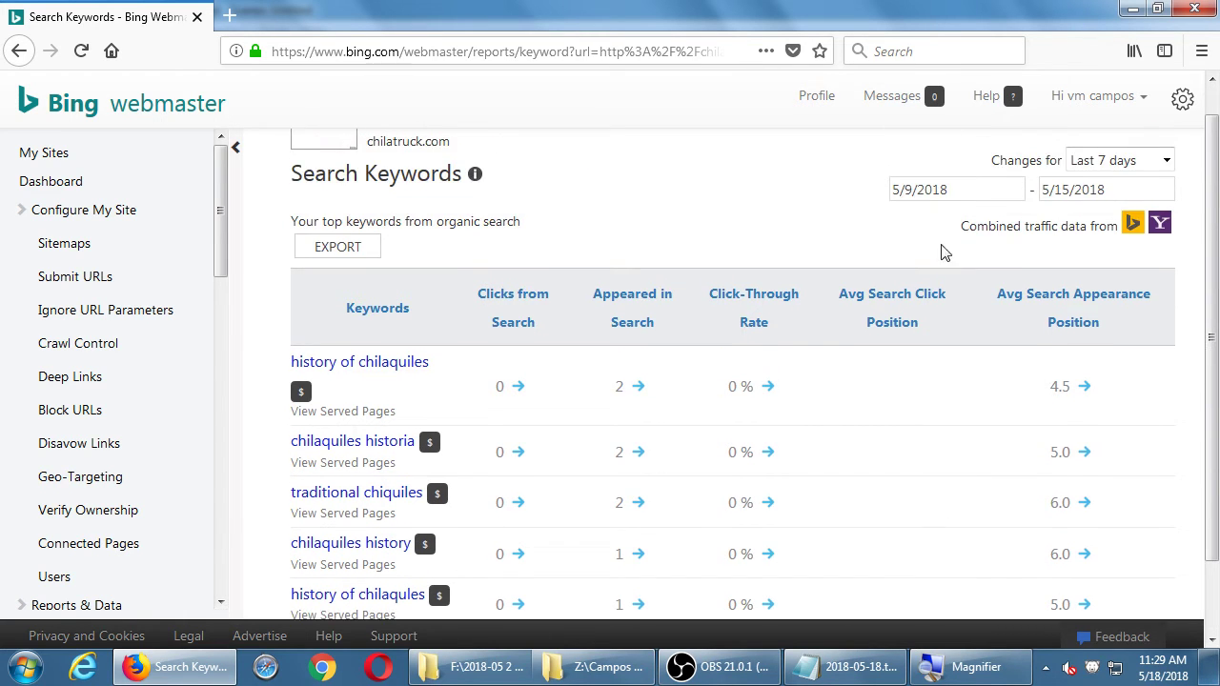
# Set the keyword report's period to the last 30 days and examine the full list of organic search keywords.
pyautogui.click(1073, 164)
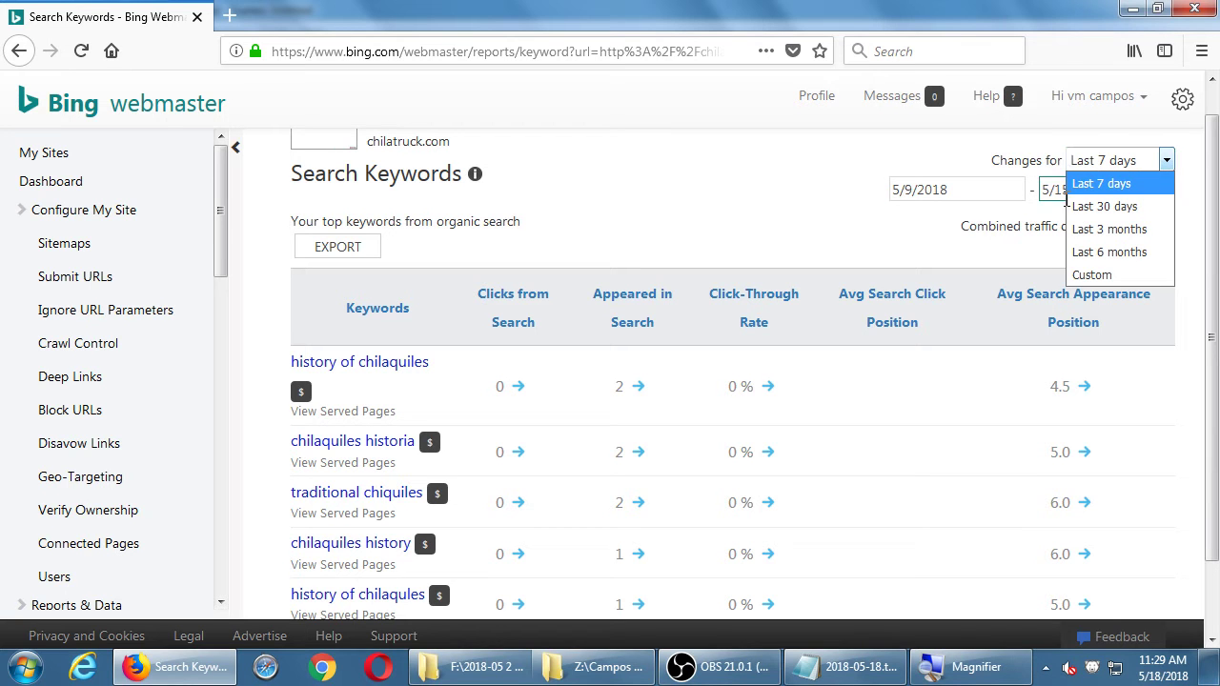
pyautogui.click(1079, 207)
pyautogui.scroll(-1, 648, 321)
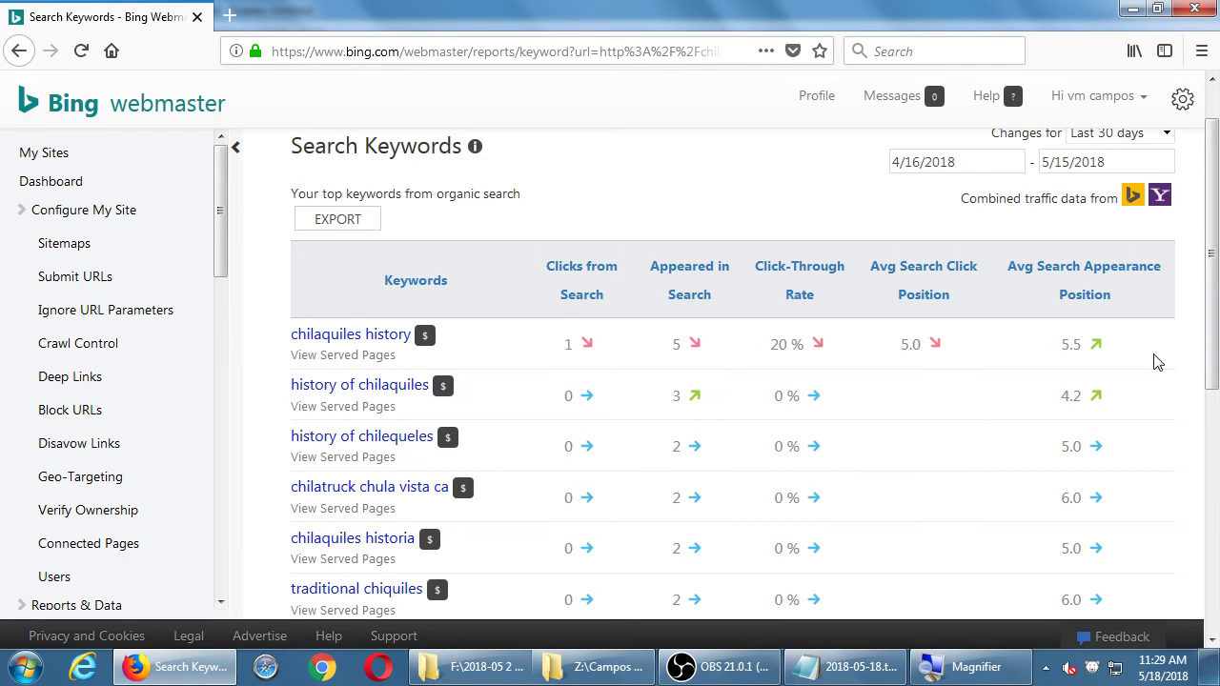
pyautogui.scroll(-5, 1155, 362)
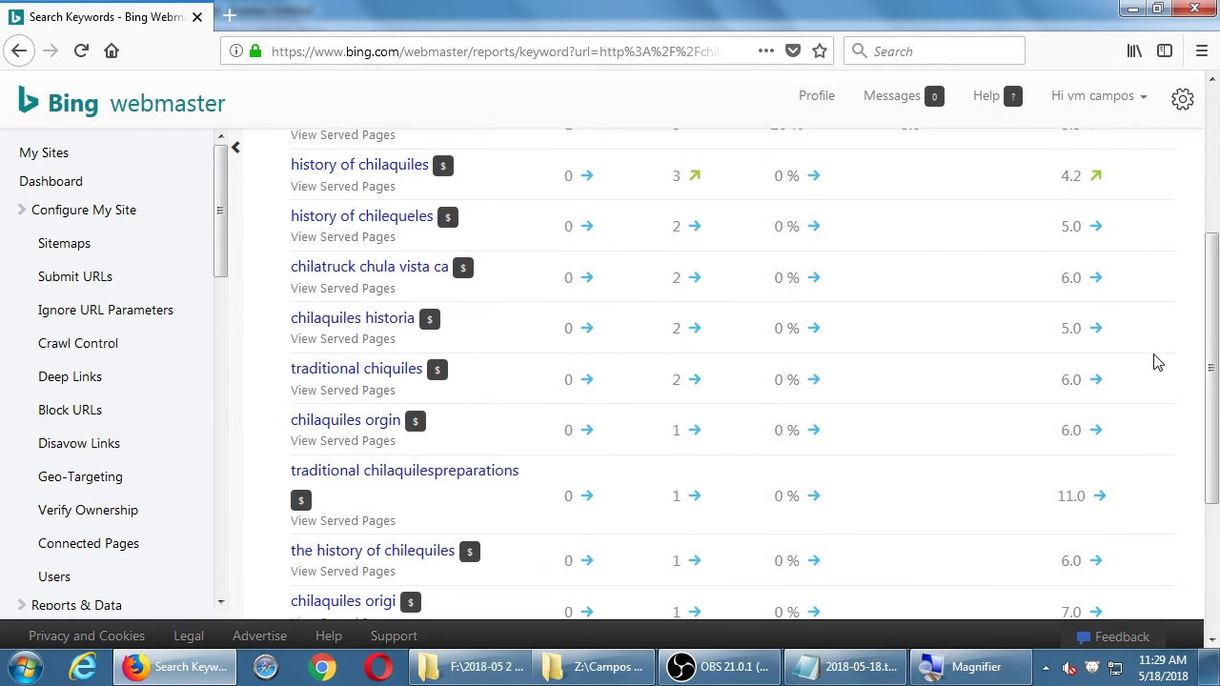
pyautogui.scroll(-5, 662, 426)
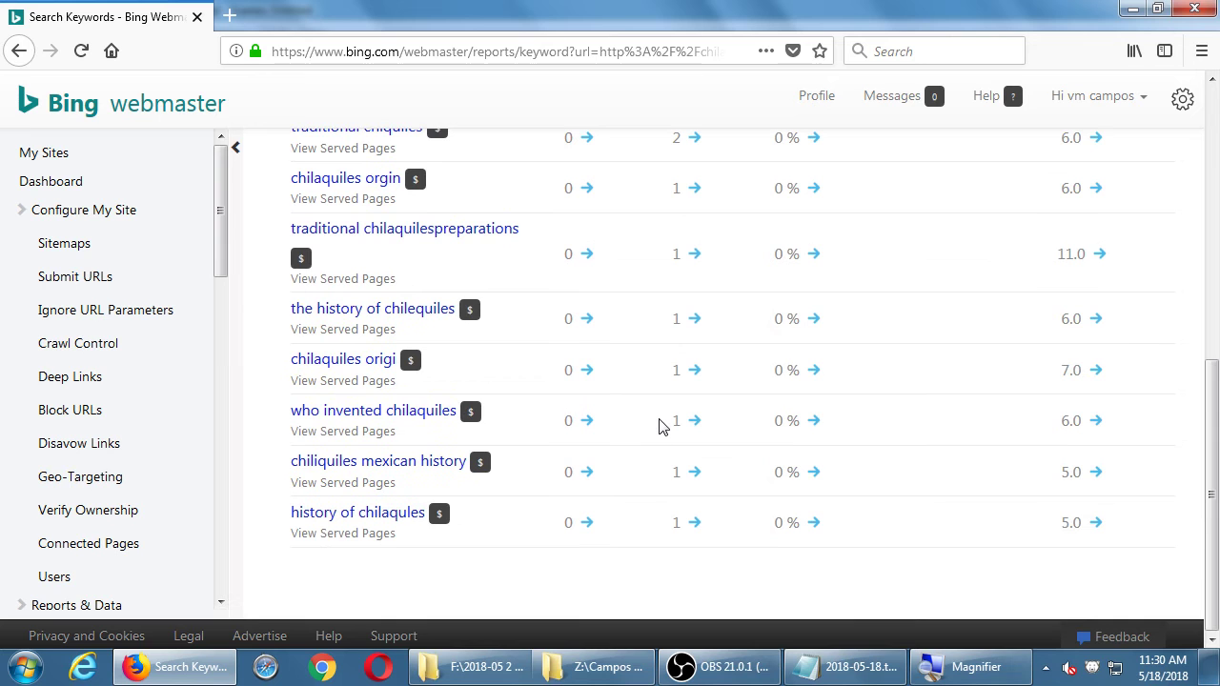
pyautogui.scroll(2, 662, 426)
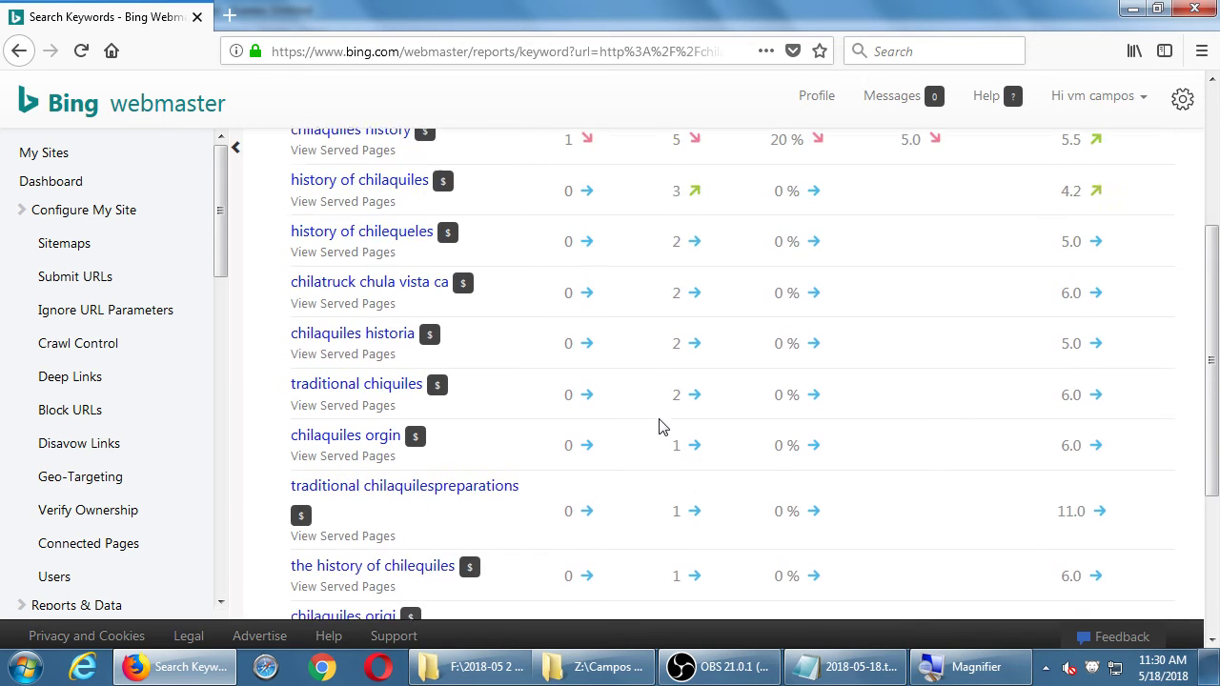
pyautogui.scroll(3, 658, 427)
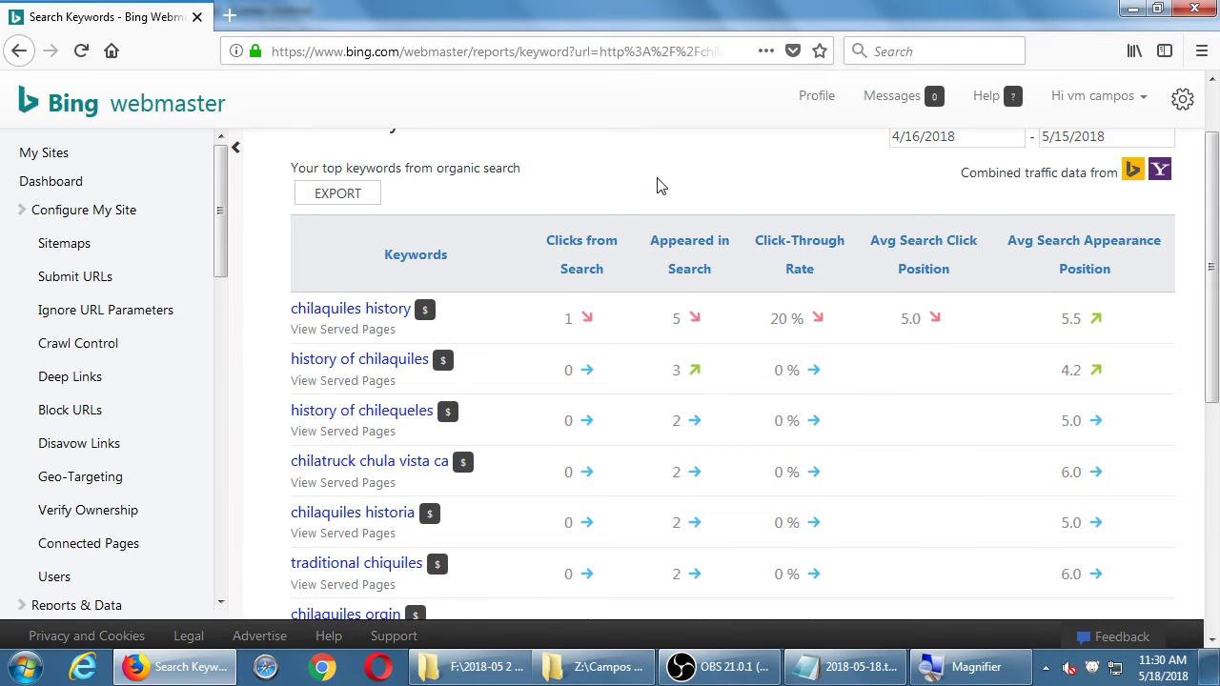
# Copy the site address chilatruck.com from the keyword report and open the site in a new browser tab.
pyautogui.scroll(2, 657, 186)
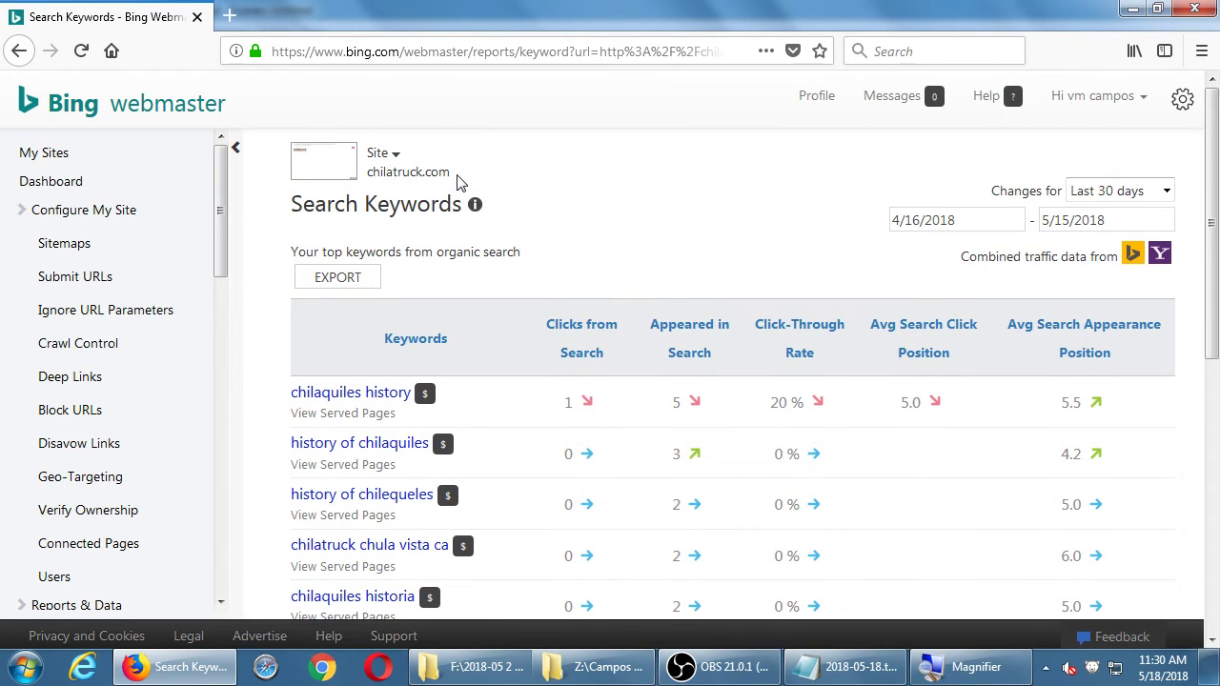
pyautogui.moveTo(457, 186)
pyautogui.mouseDown()
pyautogui.moveTo(403, 191)
pyautogui.moveTo(476, 180)
pyautogui.mouseUp()
pyautogui.click(391, 169)
pyautogui.moveTo(365, 179); pyautogui.dragTo(451, 181)
pyautogui.hotkey('ctrl', 'c')
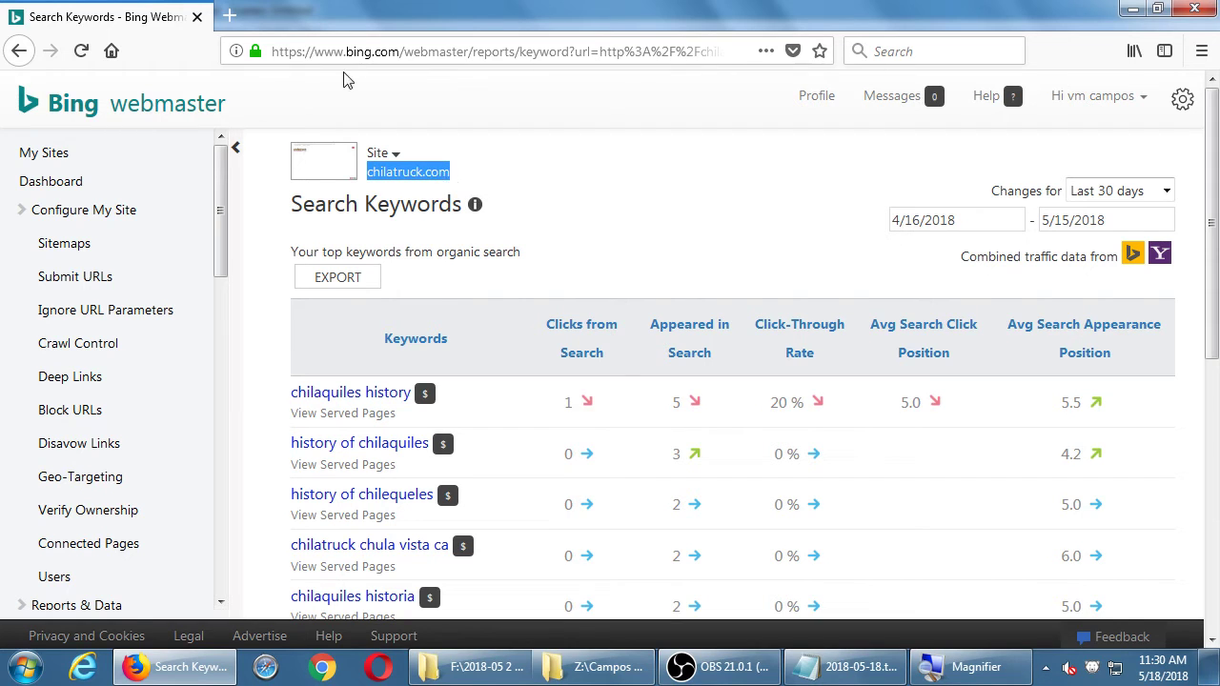
pyautogui.click(230, 17)
pyautogui.hotkey('ctrl', 'v')
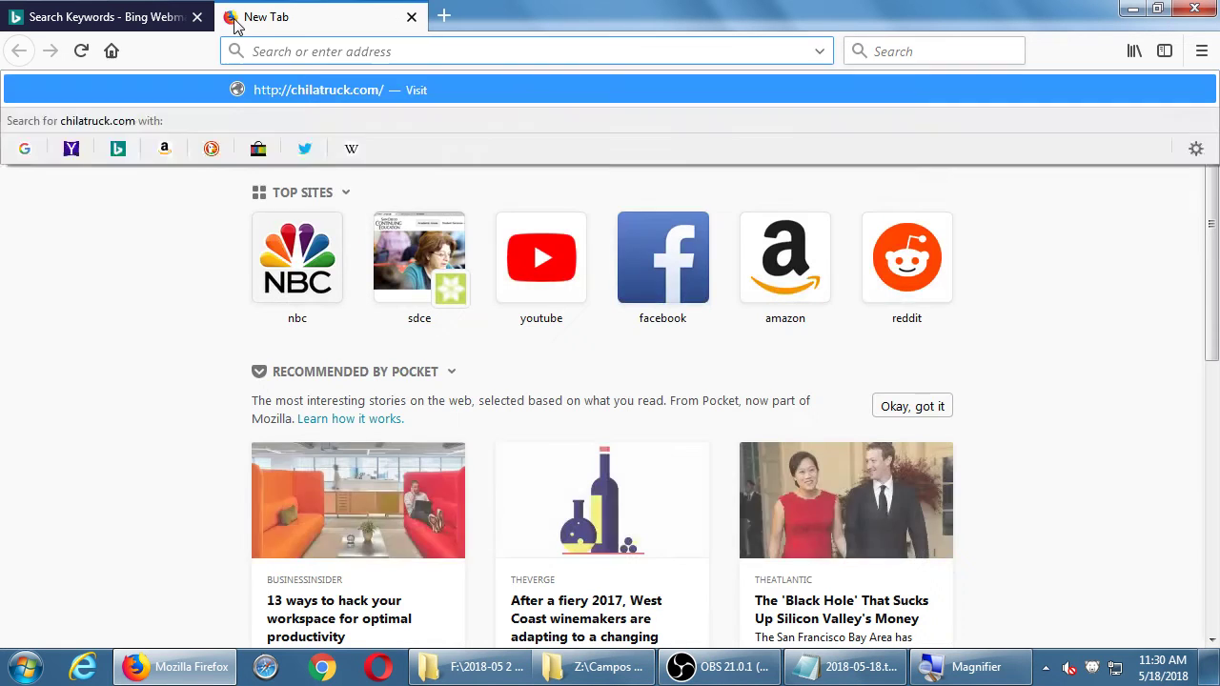
pyautogui.press('Return')
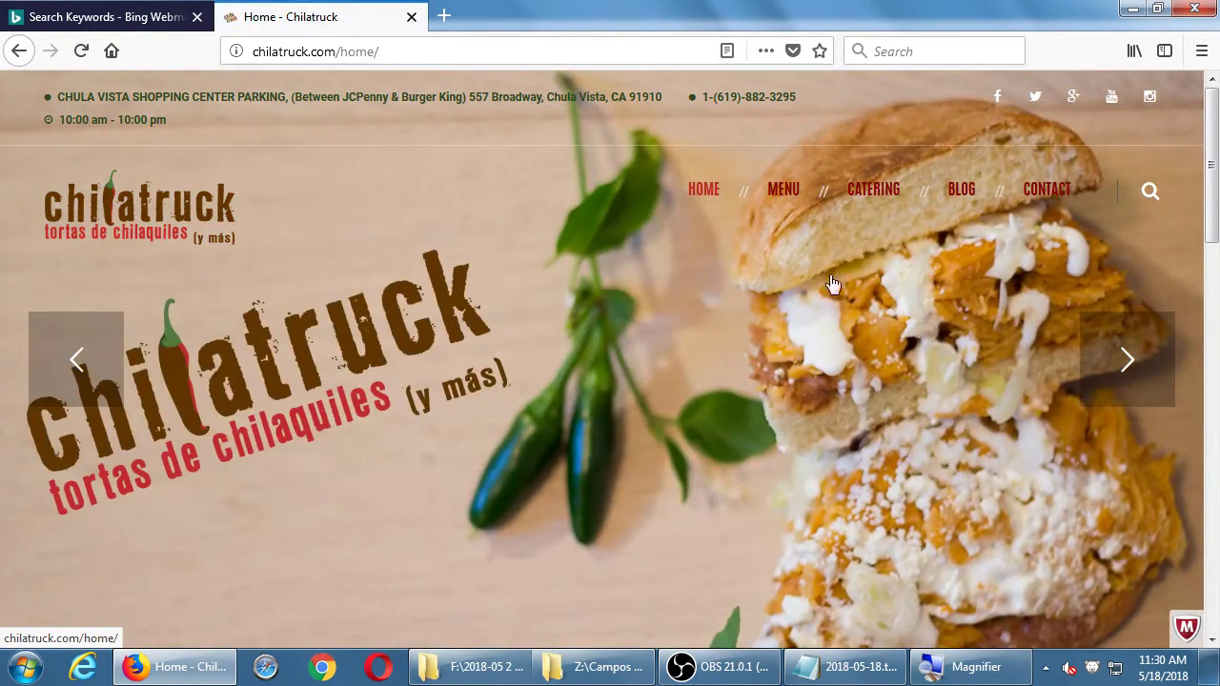
# Look through the Chilatruck home page from the header and banner down to the footer.
pyautogui.scroll(-1, 558, 448)
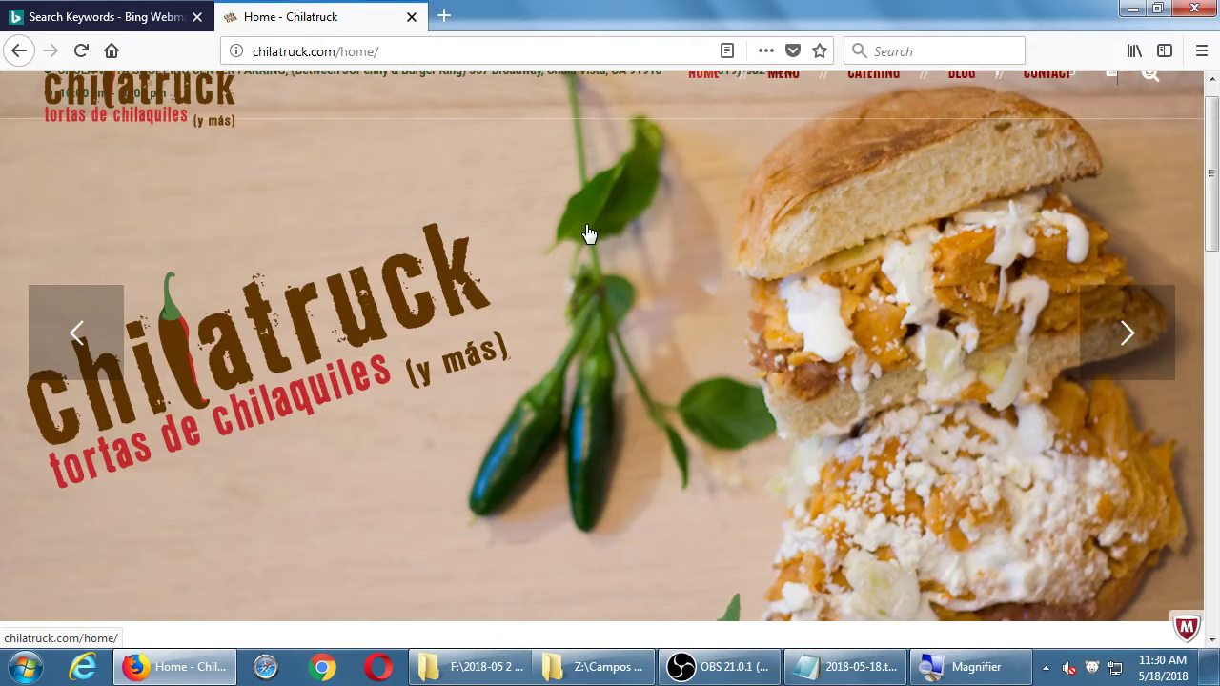
pyautogui.scroll(2, 588, 233)
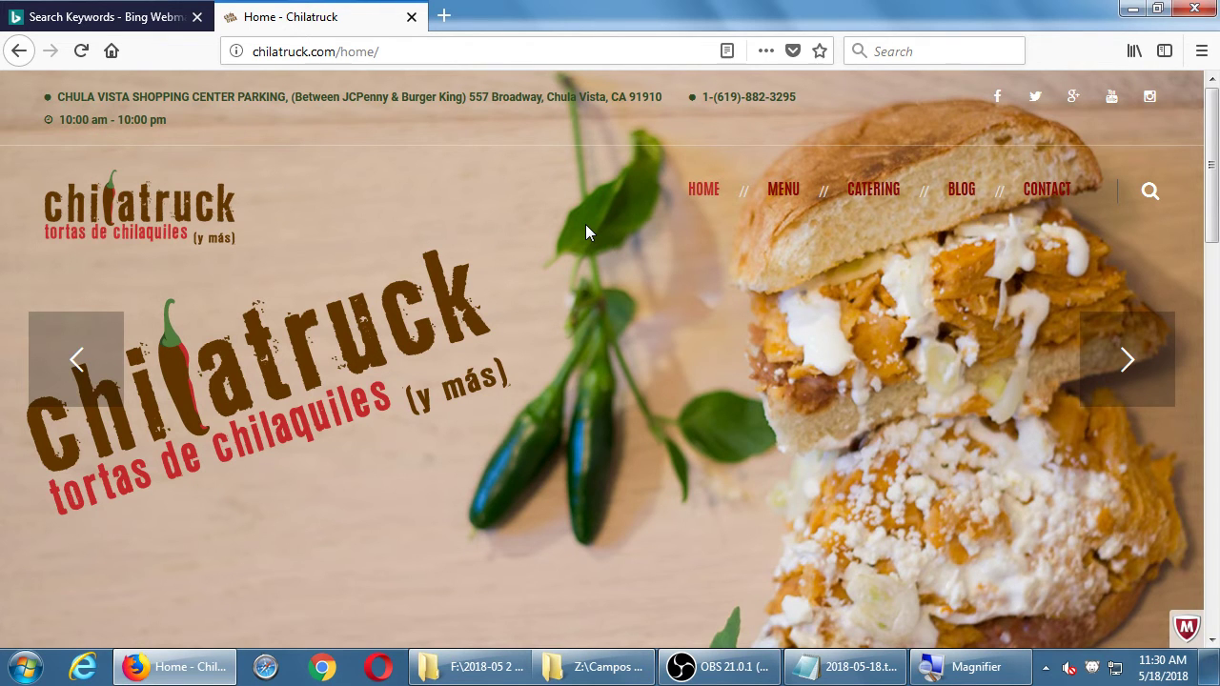
pyautogui.scroll(-5, 648, 180)
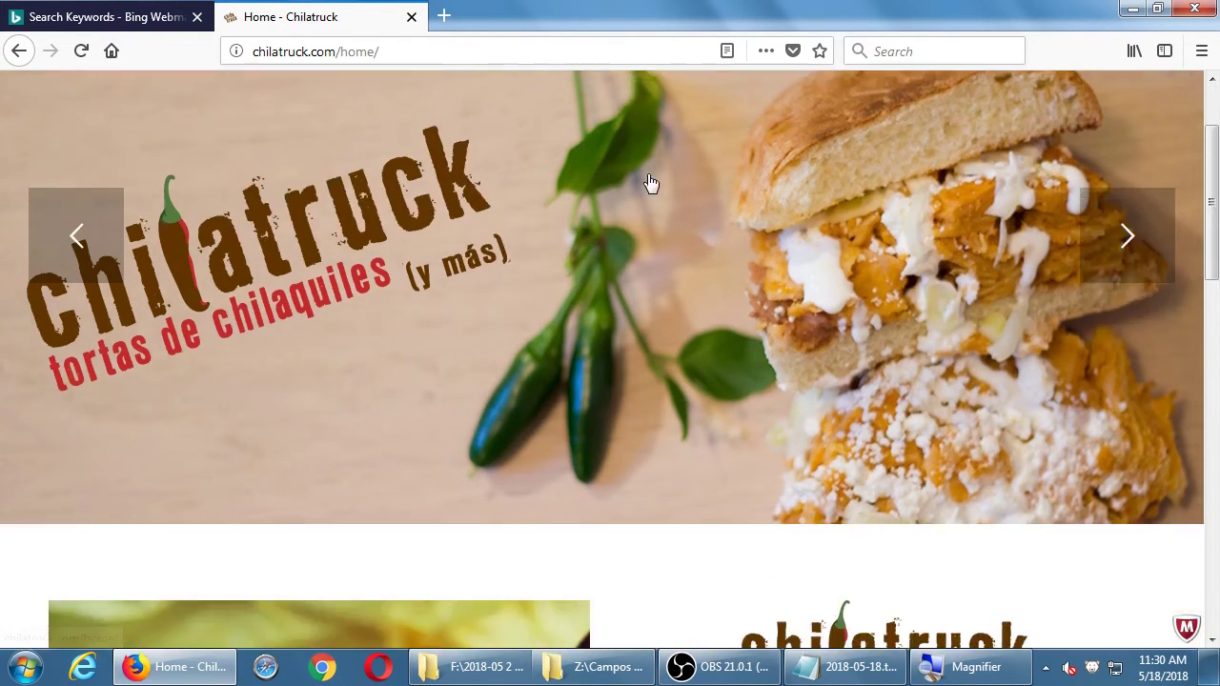
pyautogui.scroll(-1, 649, 182)
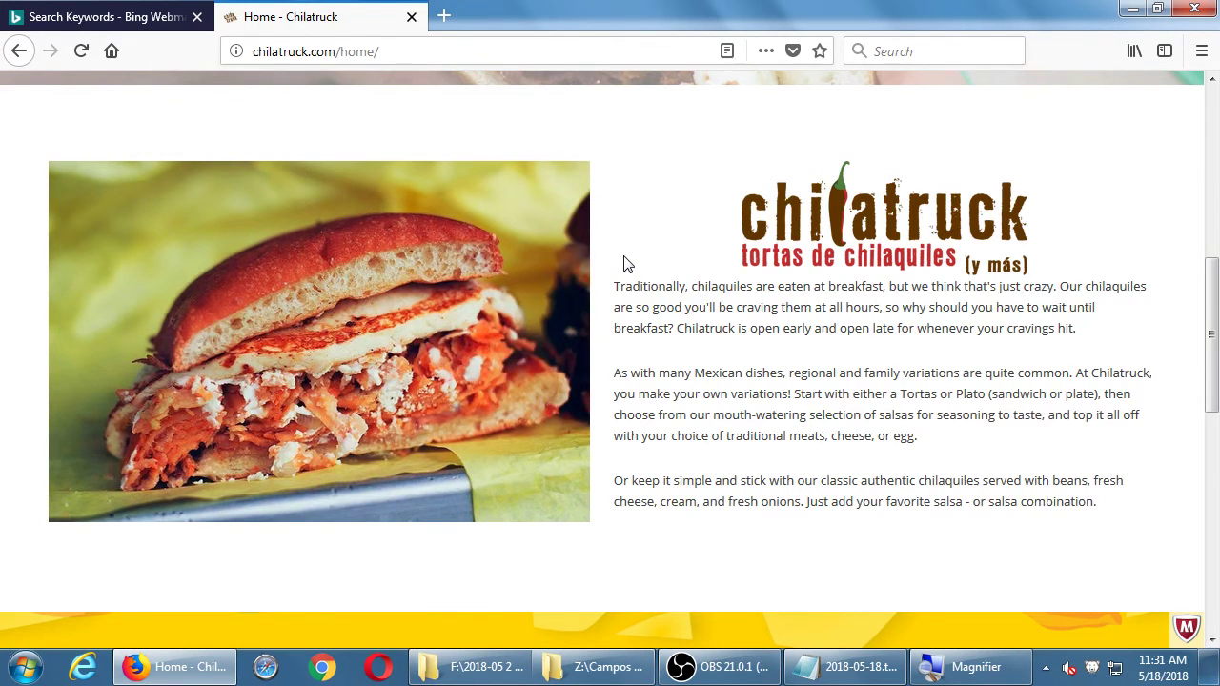
pyautogui.scroll(-5, 625, 263)
pyautogui.scroll(-1, 625, 263)
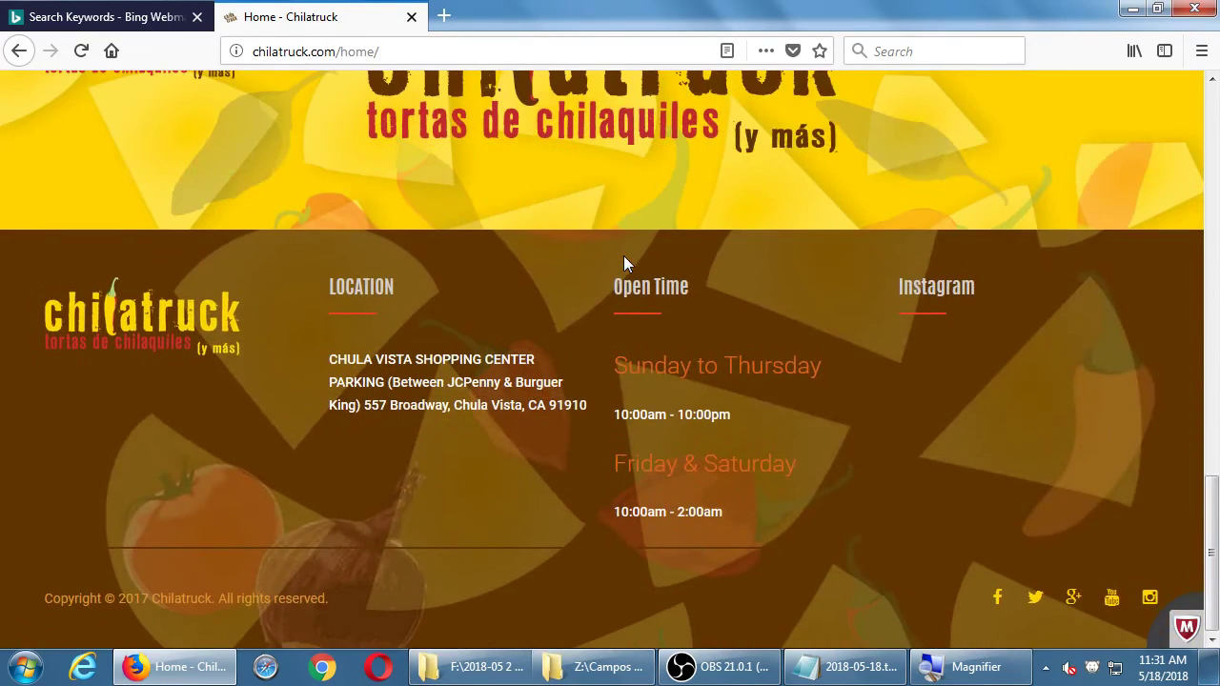
pyautogui.scroll(6, 625, 263)
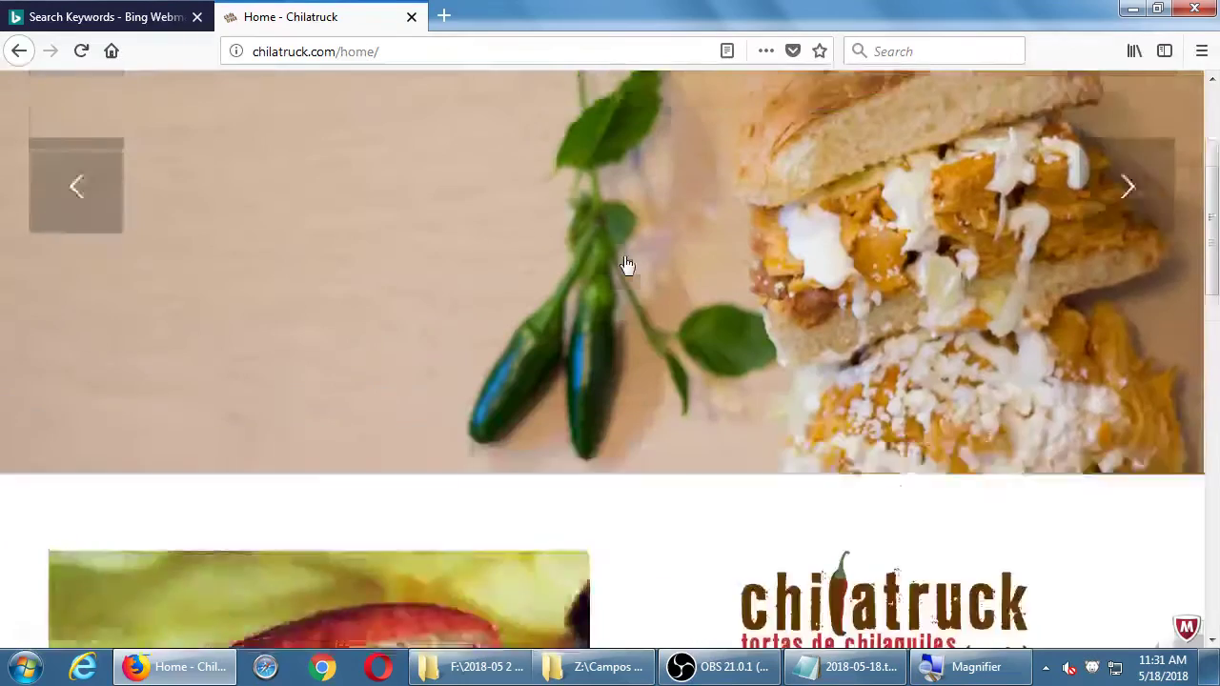
pyautogui.scroll(3, 625, 263)
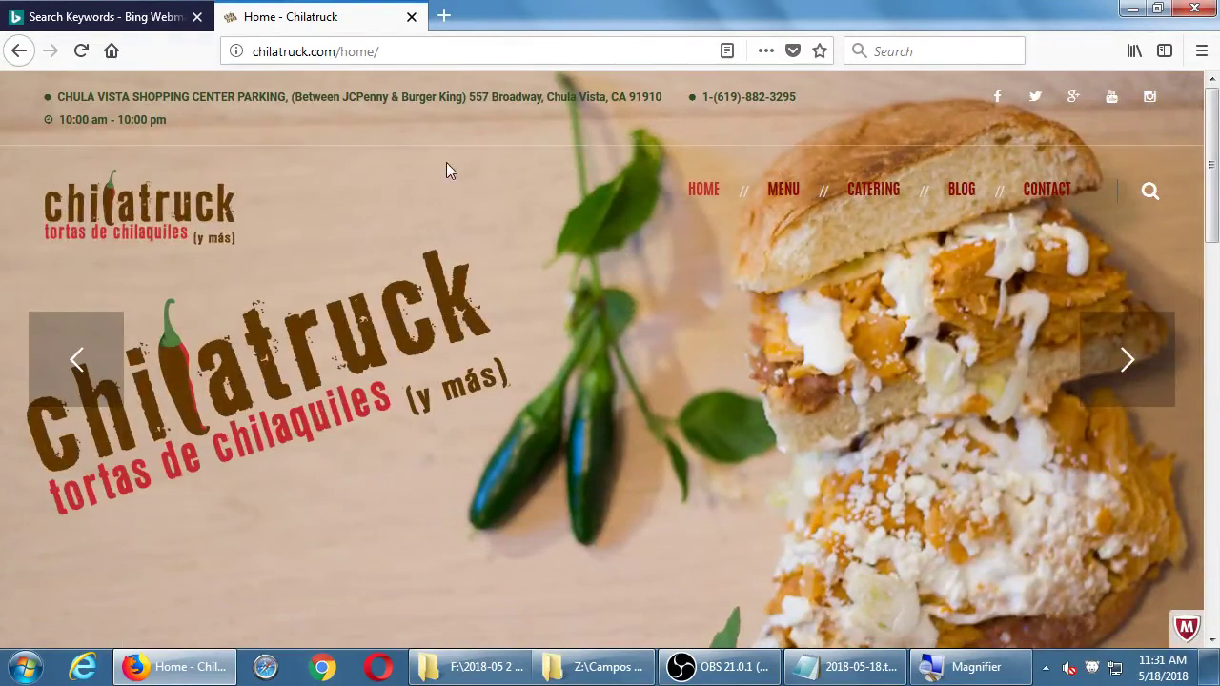
# Compare the Chilatruck home page with the organic search keywords listed in the site's keyword report.
pyautogui.click(107, 15)
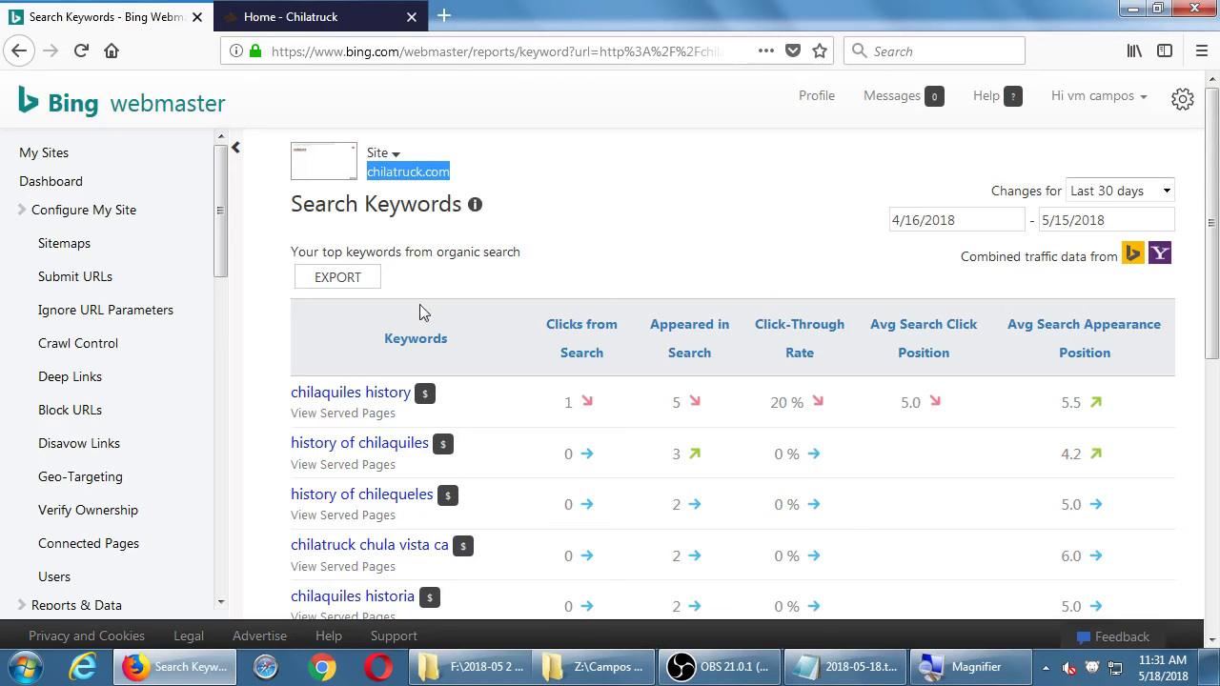
pyautogui.click(313, 21)
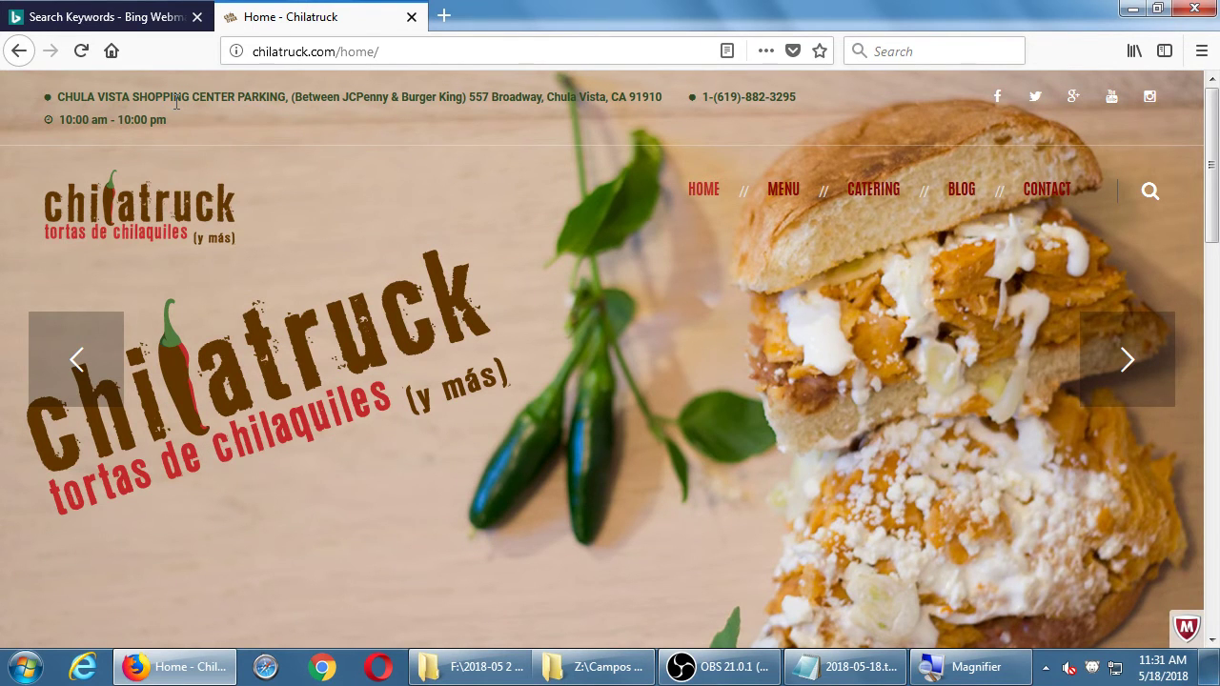
pyautogui.scroll(-3, 844, 386)
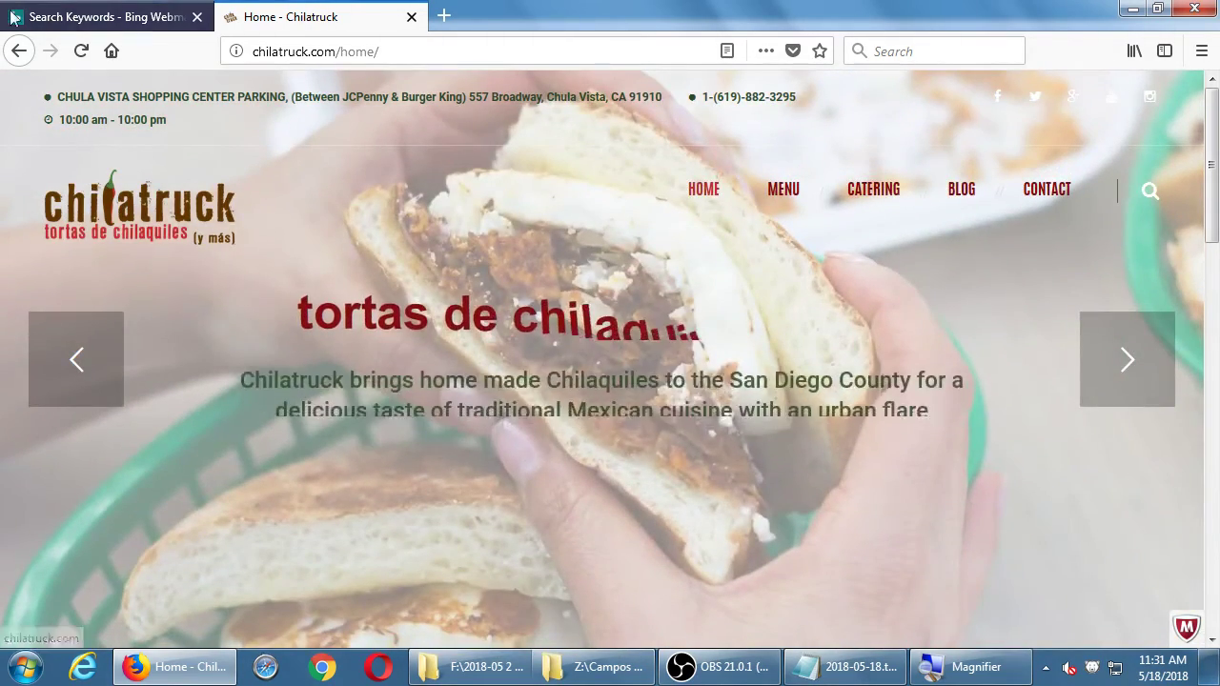
pyautogui.click(35, 19)
pyautogui.scroll(-2, 524, 315)
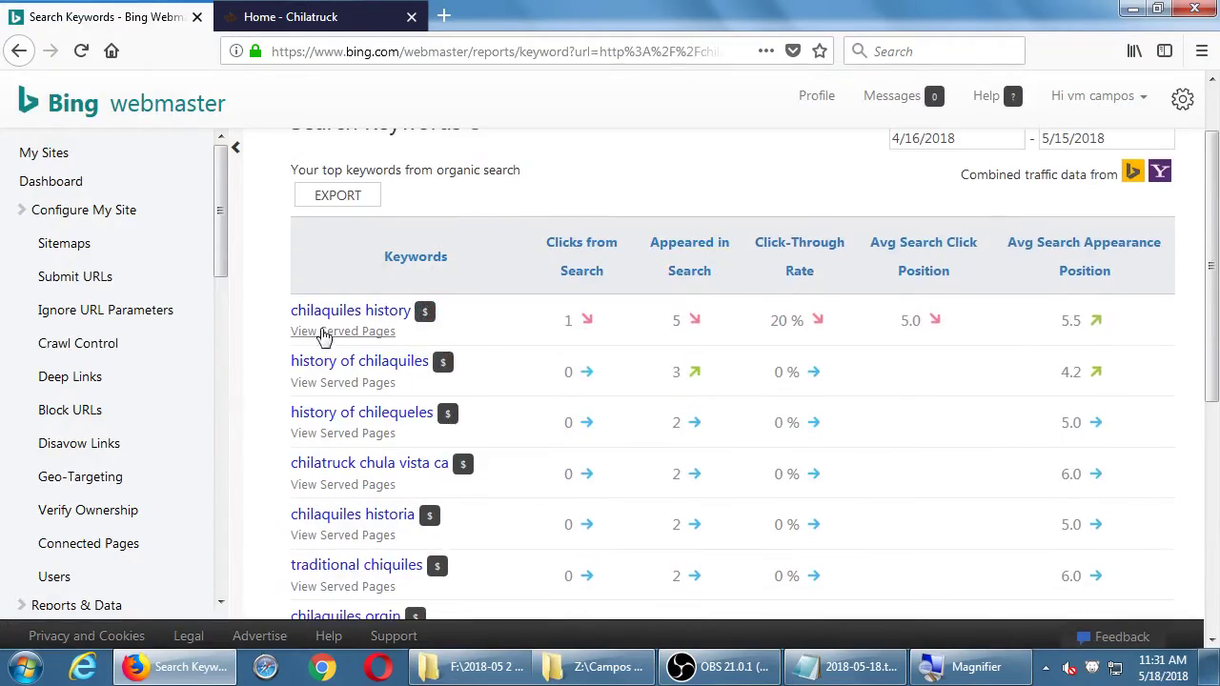
pyautogui.scroll(-1, 292, 331)
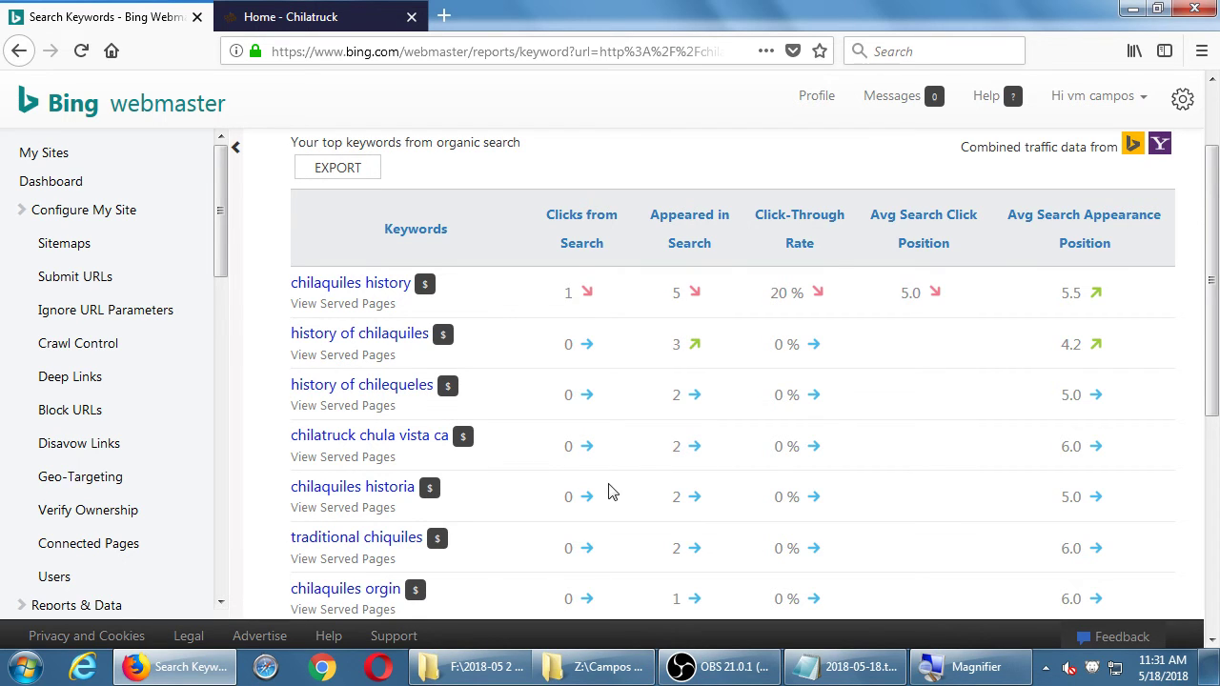
# In the class notes, start a paragraph: "In all the Analytics sites you get examples of keywords that have gotten some".
pyautogui.click(846, 666)
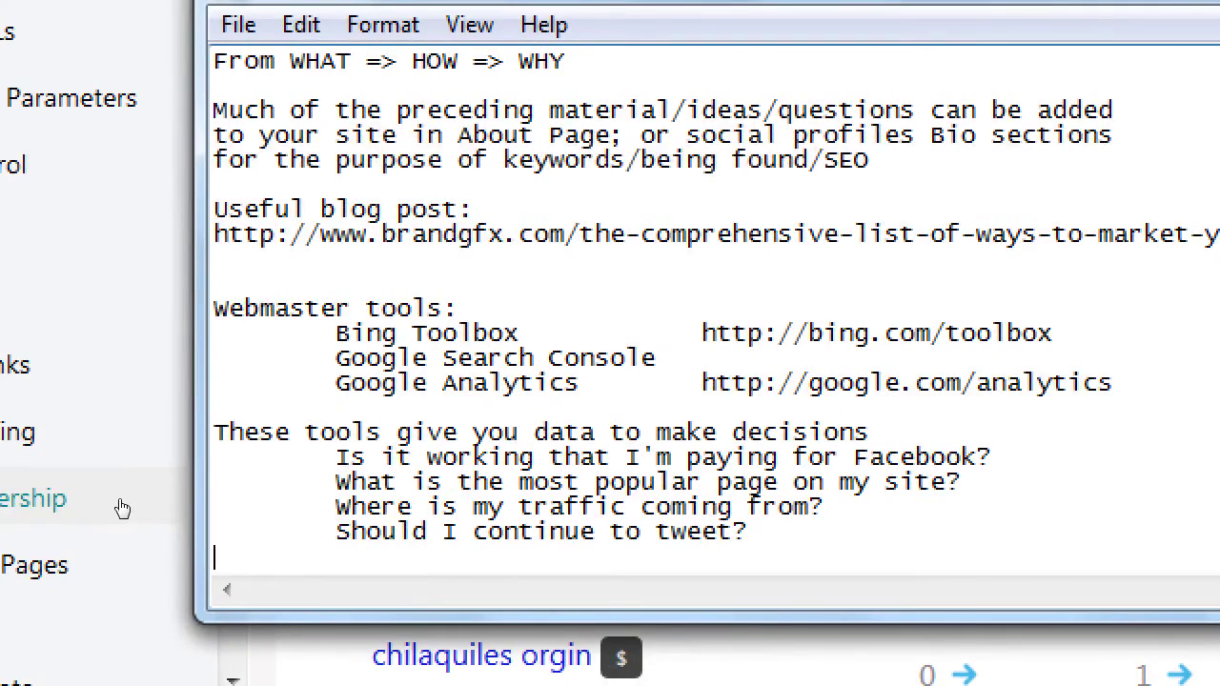
pyautogui.press('Return')
pyautogui.write('In all the Analyticvs s')
pyautogui.press('BackSpace')
pyautogui.press('BackSpace')
pyautogui.press('BackSpace')
pyautogui.press('BackSpace')
pyautogui.write('s sites you get examples of keywords that have')
pyautogui.press('Return')
pyautogui.write('gotten some reu')
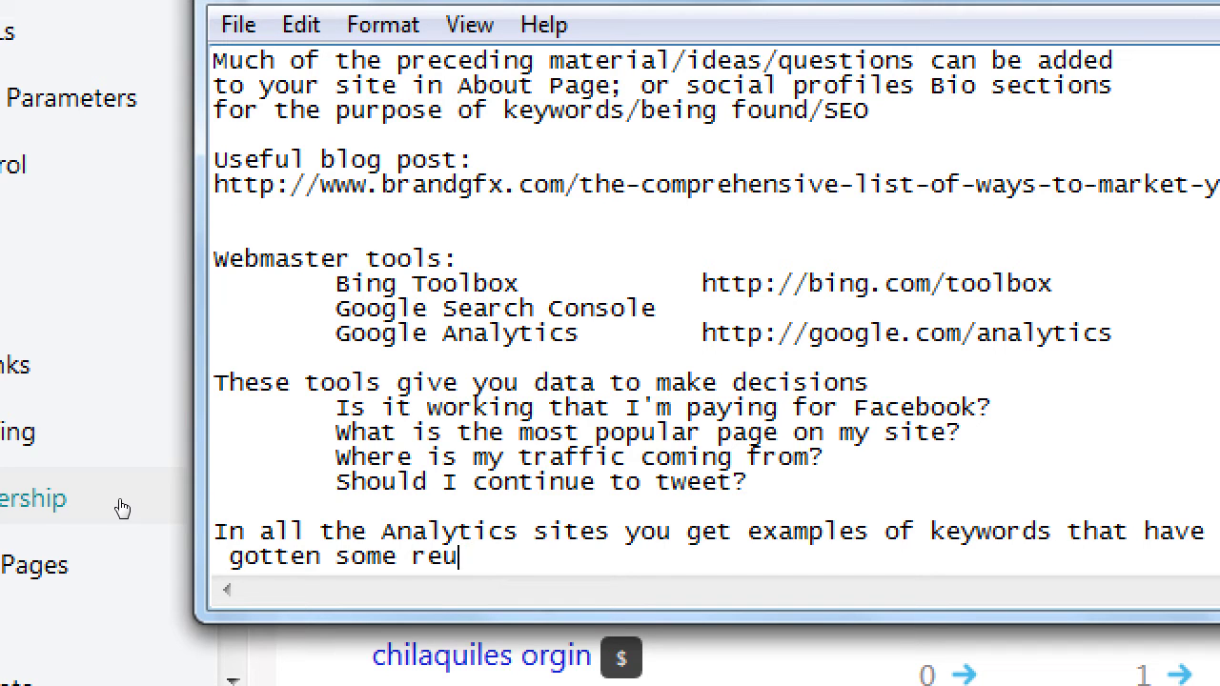
# Continue the paragraph with "result for you. You need to compile and use those keywords in your online presence.".
pyautogui.press('BackSpace')
pyautogui.write('sult for you. You need to cmp')
pyautogui.press('BackSpace')
pyautogui.press('BackSpace')
pyautogui.write('ompoli')
pyautogui.press('BackSpace')
pyautogui.press('BackSpace')
pyautogui.press('BackSpace')
pyautogui.write('ile and use those')
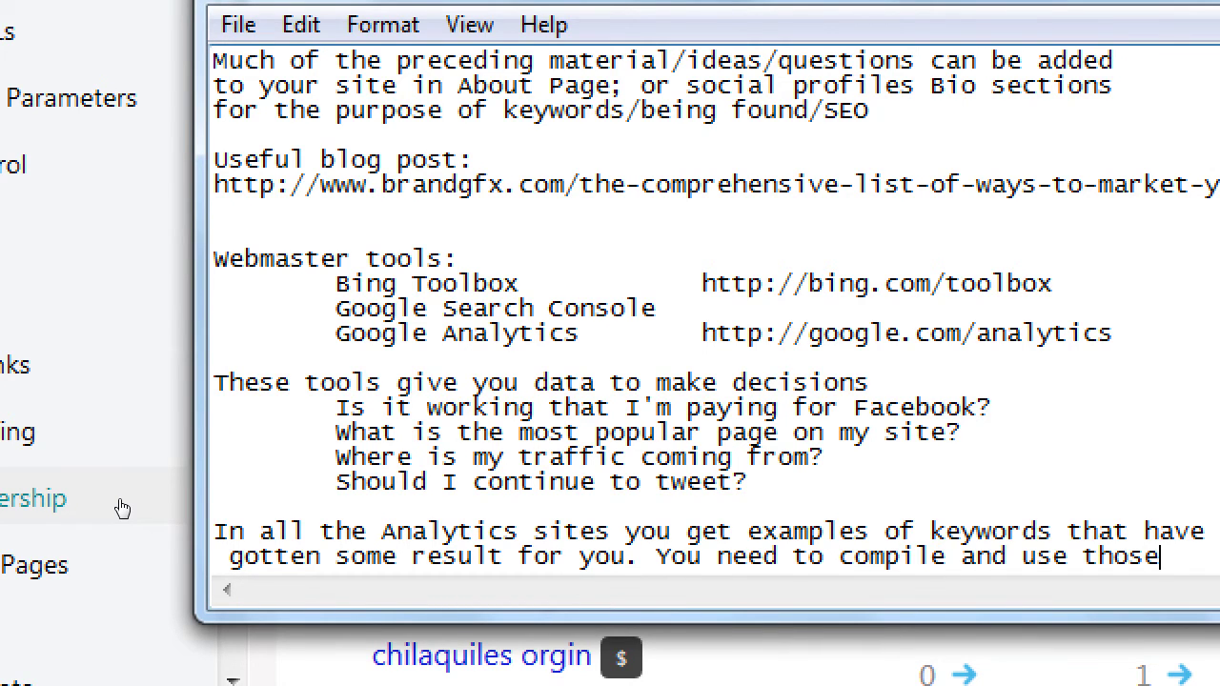
pyautogui.press('Return')
pyautogui.write('keywords')
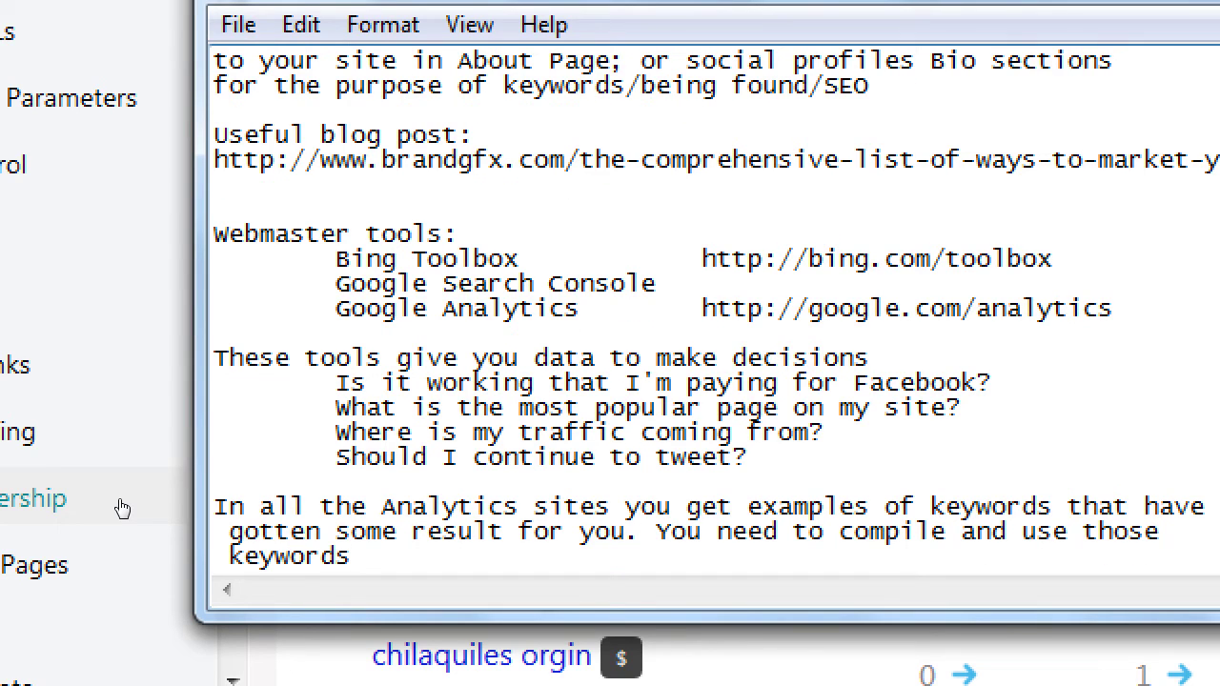
pyautogui.write(' in your online presence.')
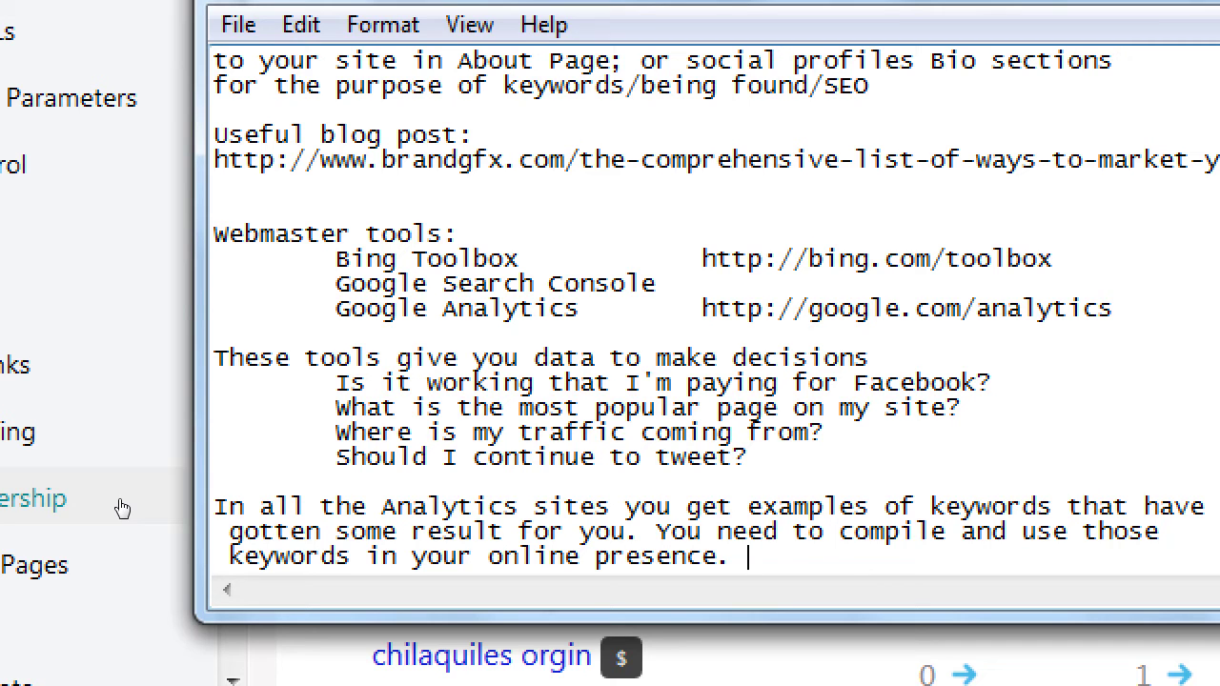
# Add the advice "Use them in your About page," to the keyword paragraph.
pyautogui.write('Use them in you')
pyautogui.press('BackSpace')
pyautogui.press('BackSpace')
pyautogui.write('your about')
pyautogui.press('BackSpace')
pyautogui.press('BackSpace')
pyautogui.press('BackSpace')
pyautogui.press('BackSpace')
pyautogui.press('BackSpace')
pyautogui.press('BackSpace')
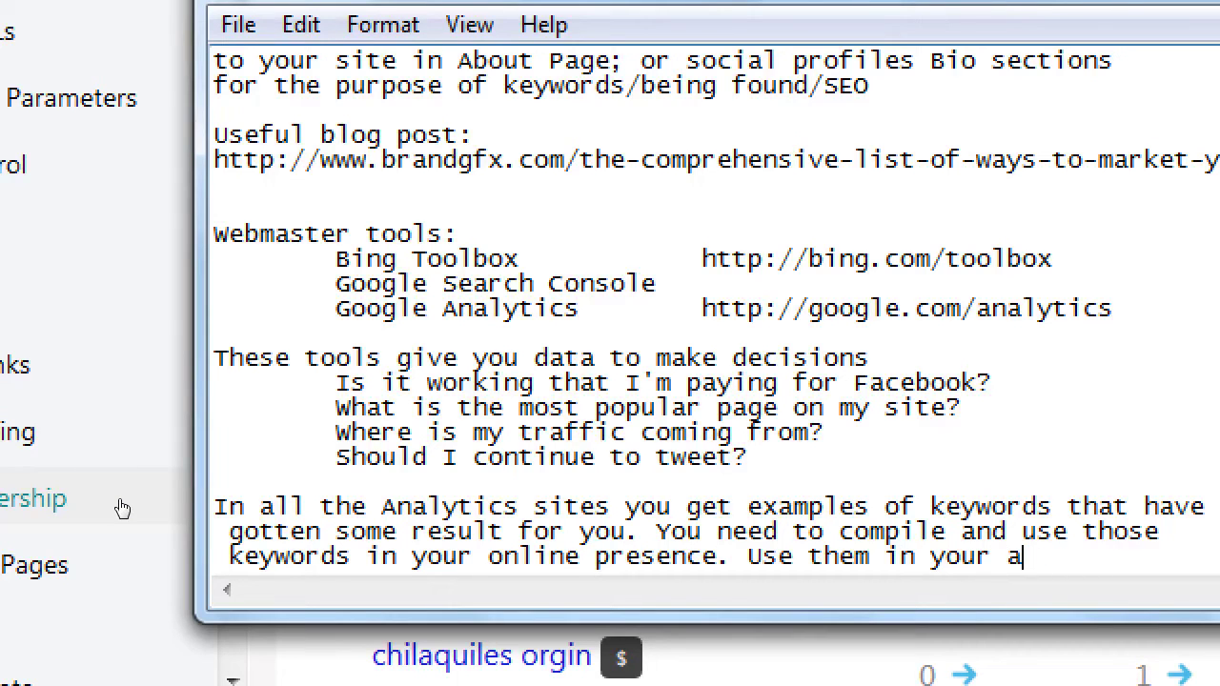
pyautogui.write('About page,')
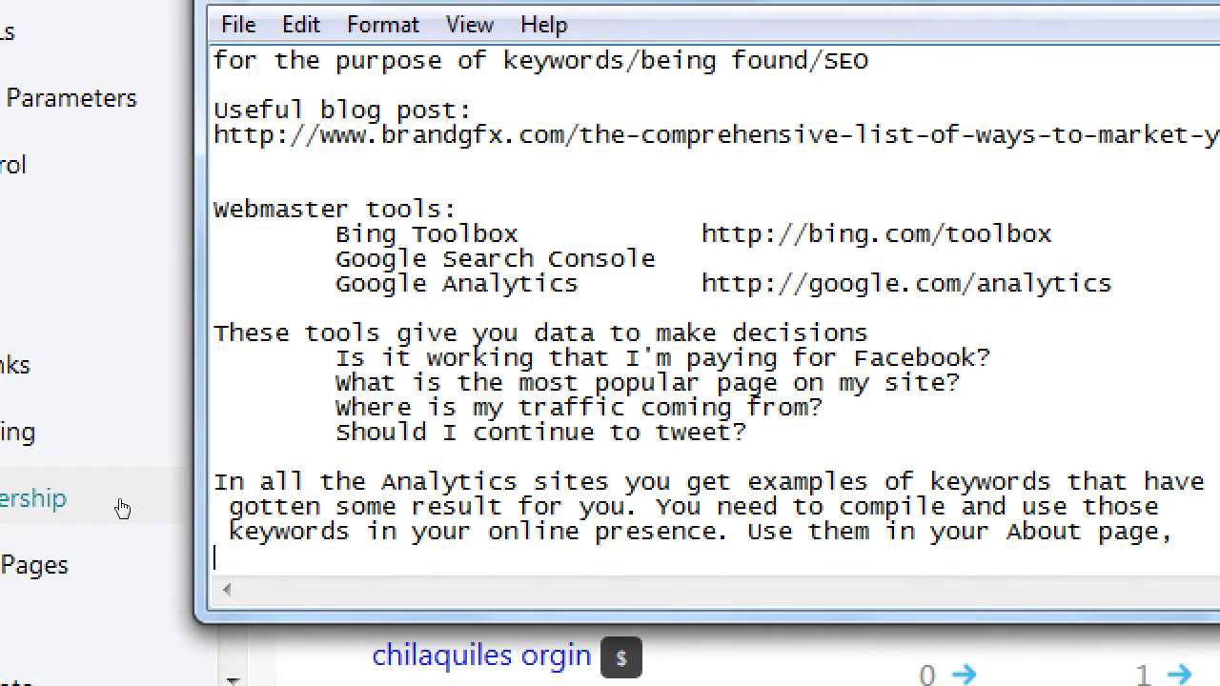
# Finish the keyword paragraph with "use them as Hashtags, use them in Facebook, etc.".
pyautogui.write('  use them as ')
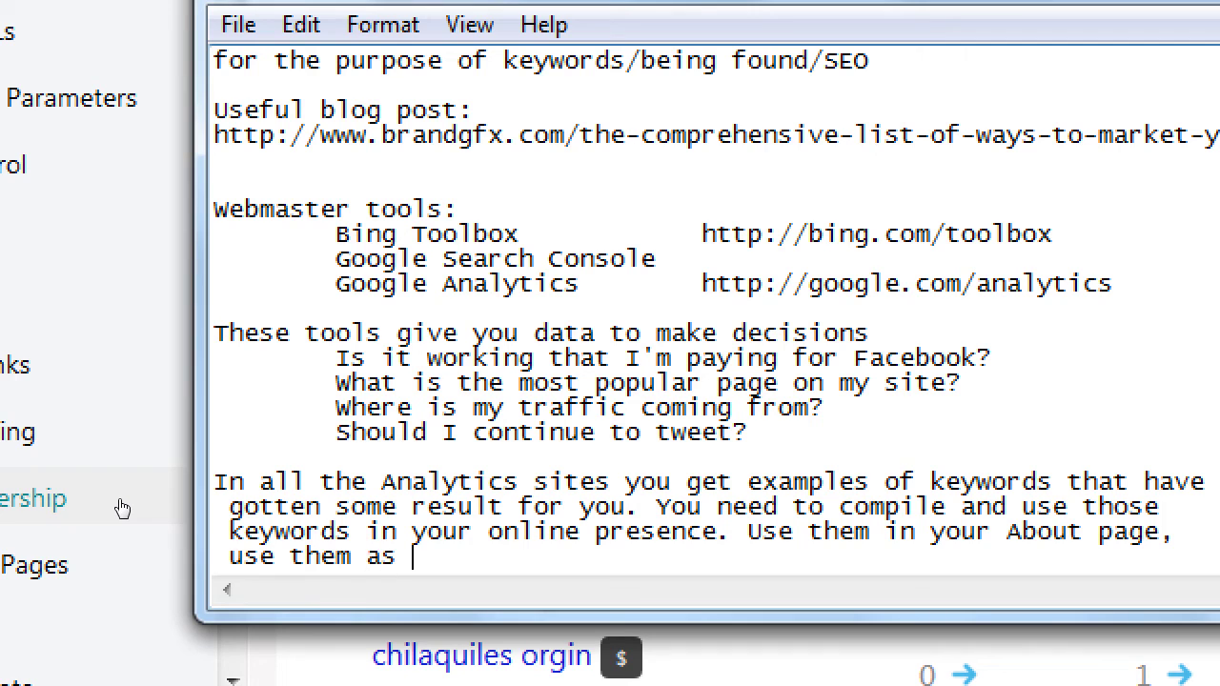
pyautogui.write('Hashtags')
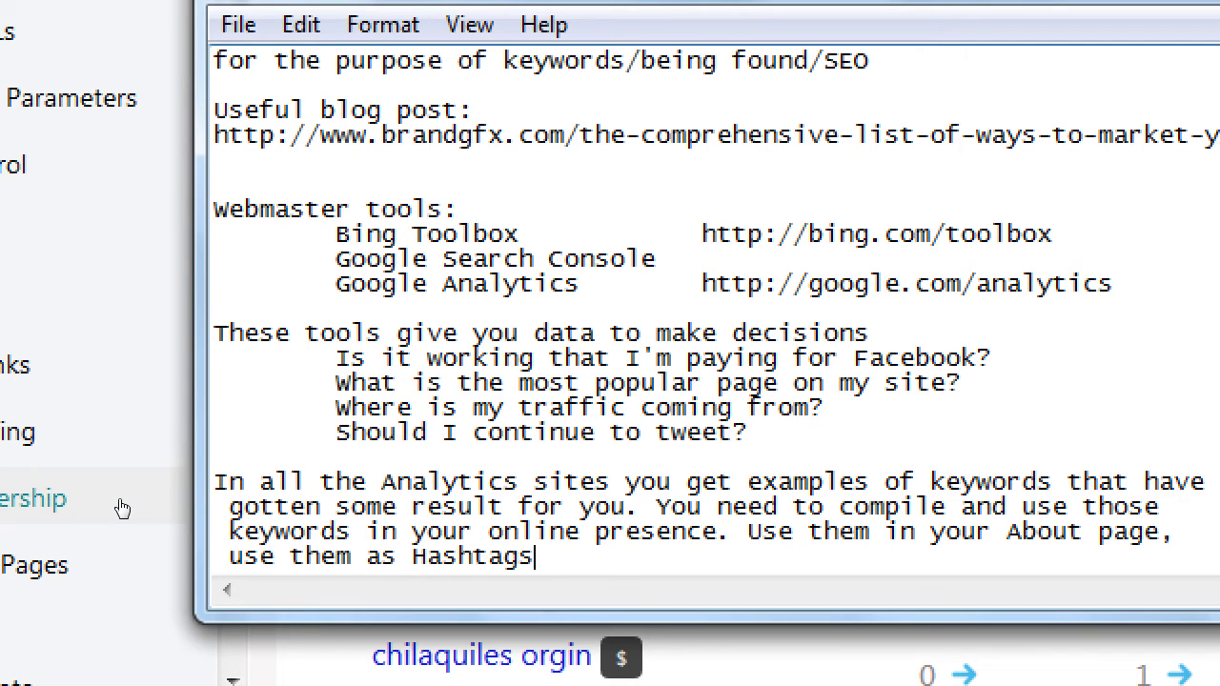
pyautogui.write(', use them in ')
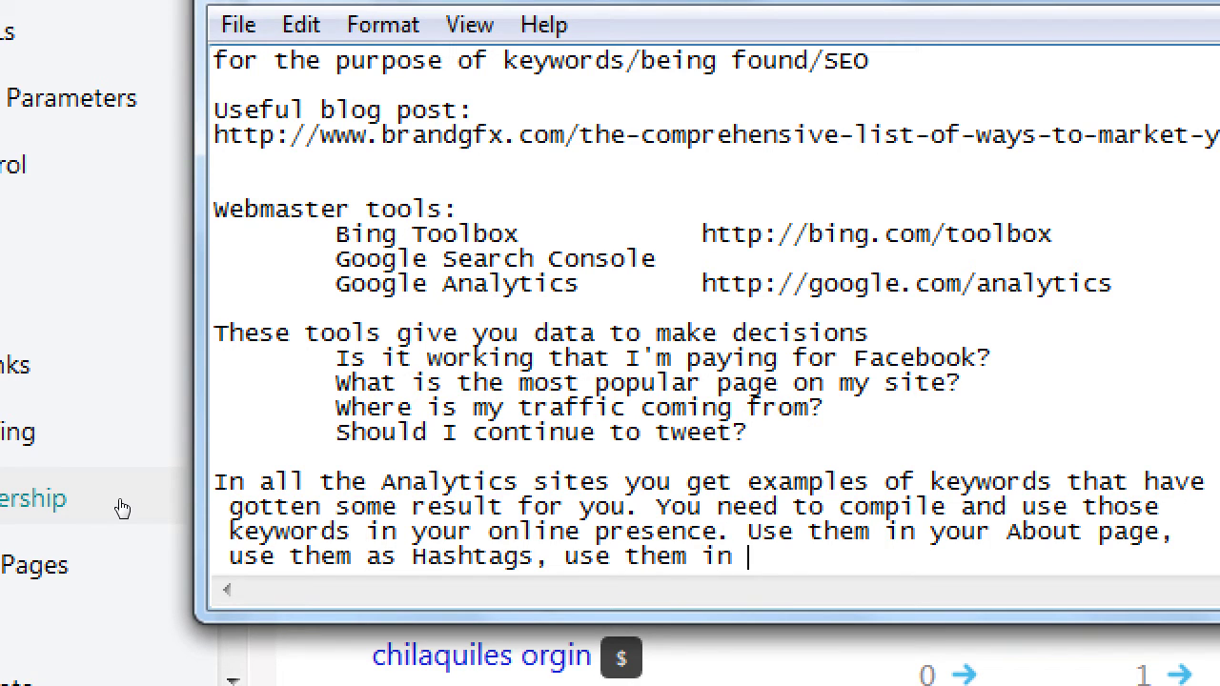
pyautogui.write('Facewobo')
pyautogui.press('BackSpace')
pyautogui.press('BackSpace')
pyautogui.press('BackSpace')
pyautogui.press('BackSpace')
pyautogui.write('book, etc.')
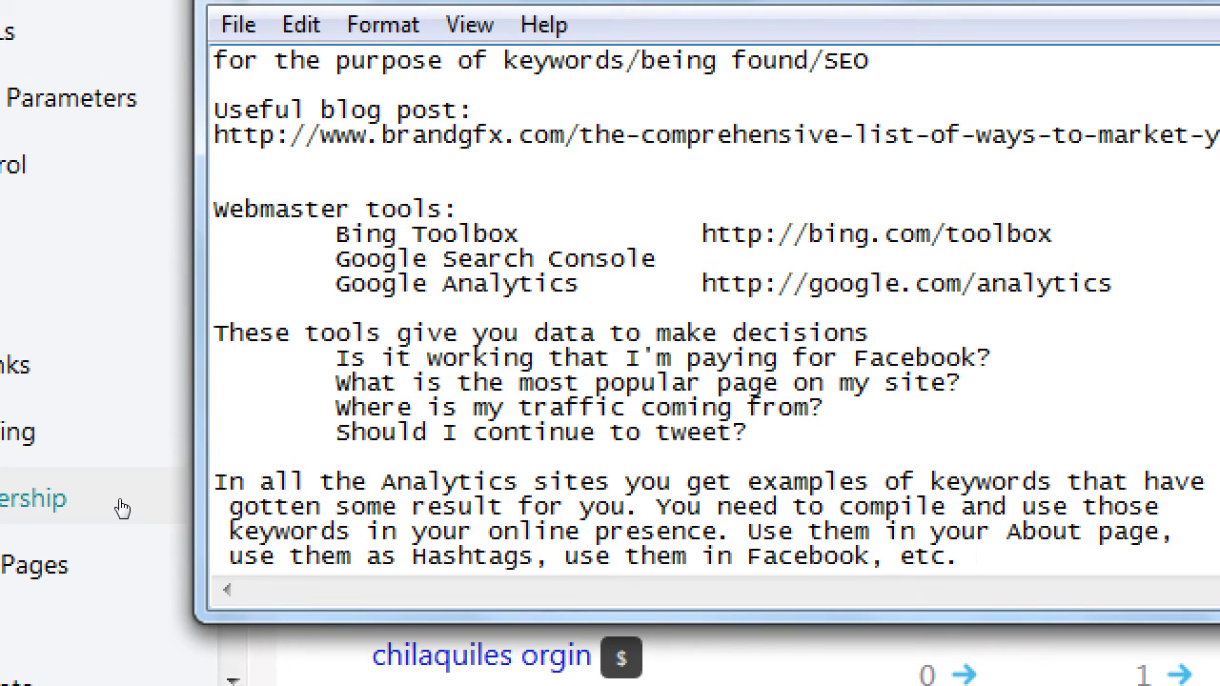
# Add the heading "Example tweet:" below the keyword paragraph in the class notes, separated by a blank line.
pyautogui.press('Return')
pyautogui.press('Return')
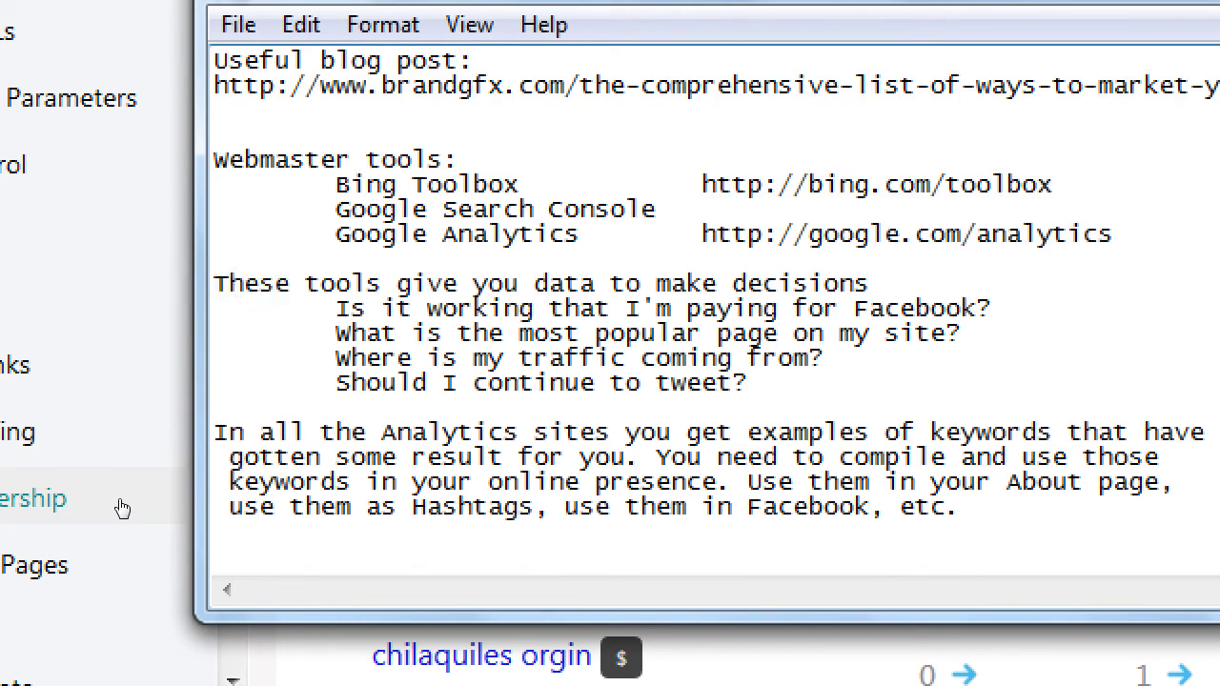
pyautogui.write('Example tweet')
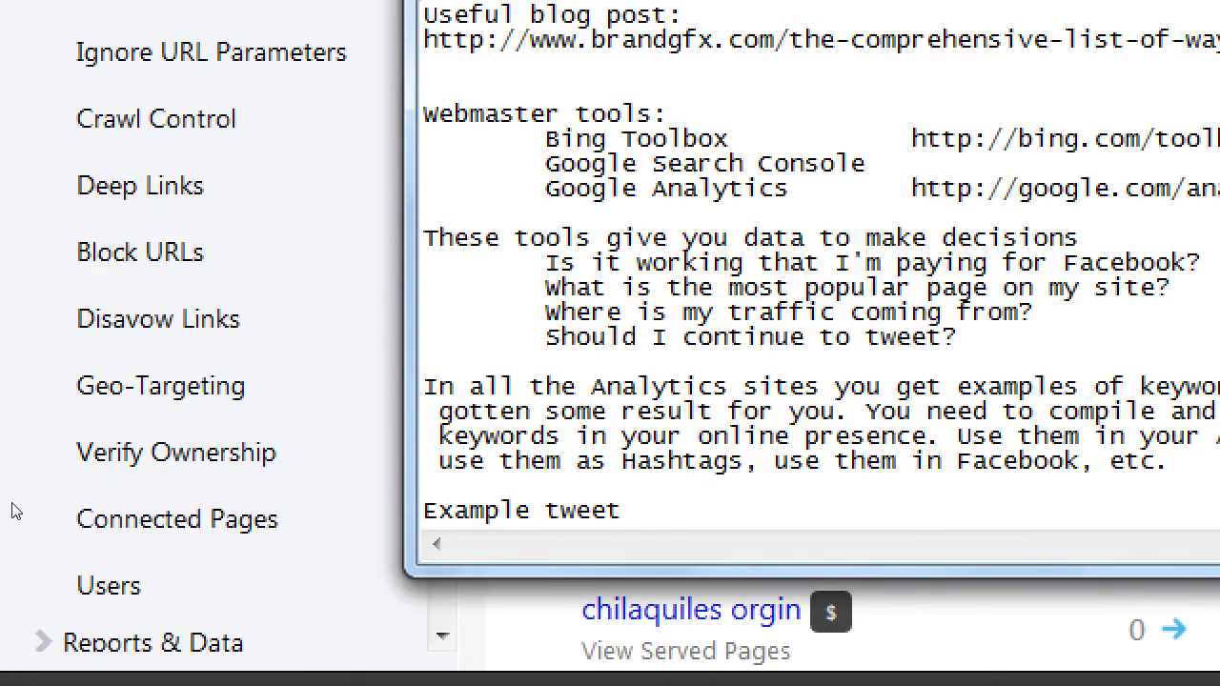
# Switch to the Bing Webmaster keyword report, highlight the keyword "history of chilaquiles", and return to the class notes.
pyautogui.click(2, 570)
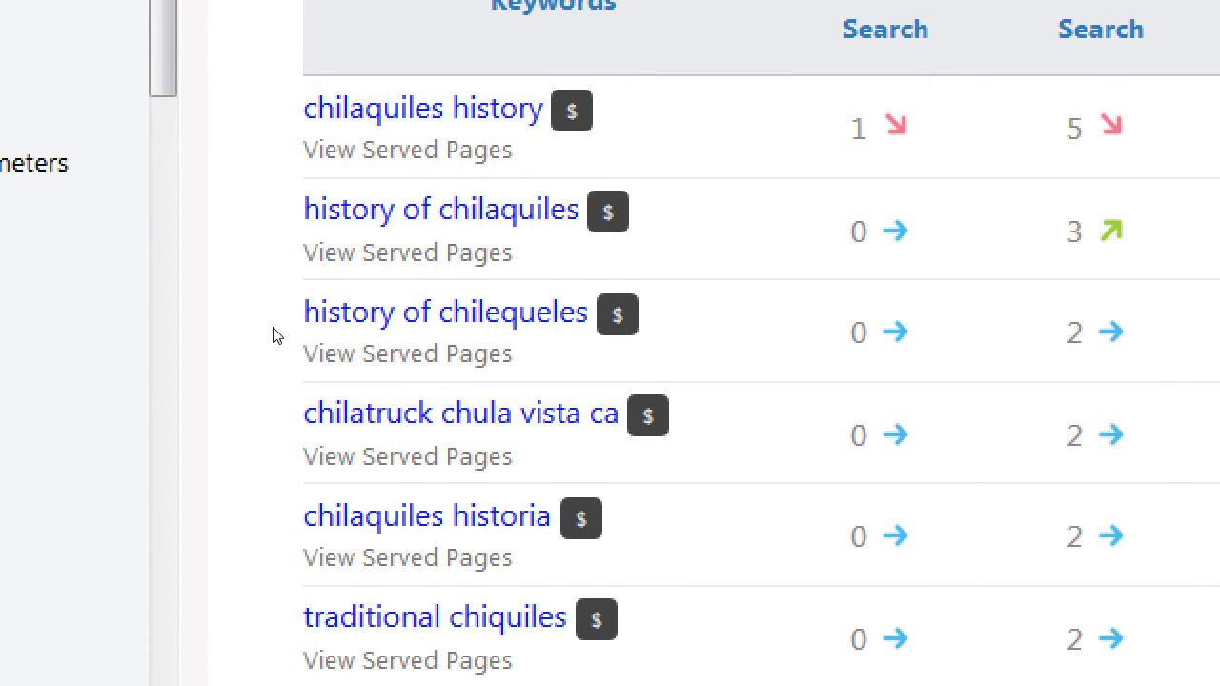
pyautogui.moveTo(286, 340); pyautogui.dragTo(427, 338)
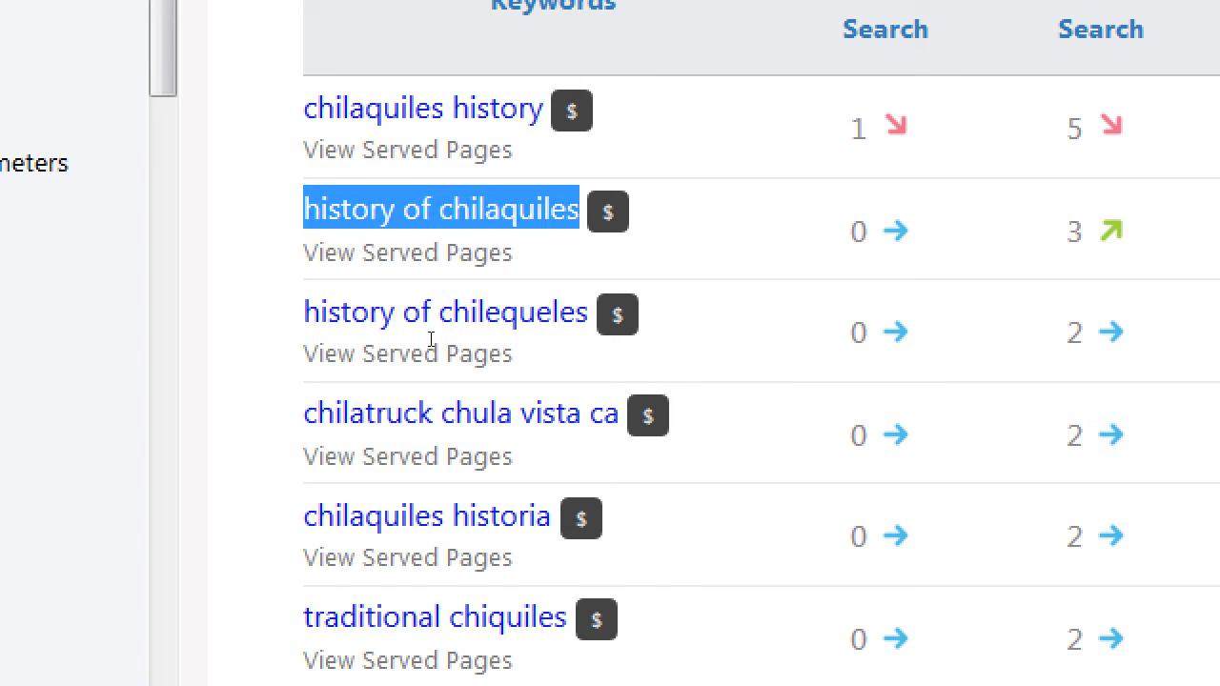
pyautogui.hotkey('alt', 'Tab')
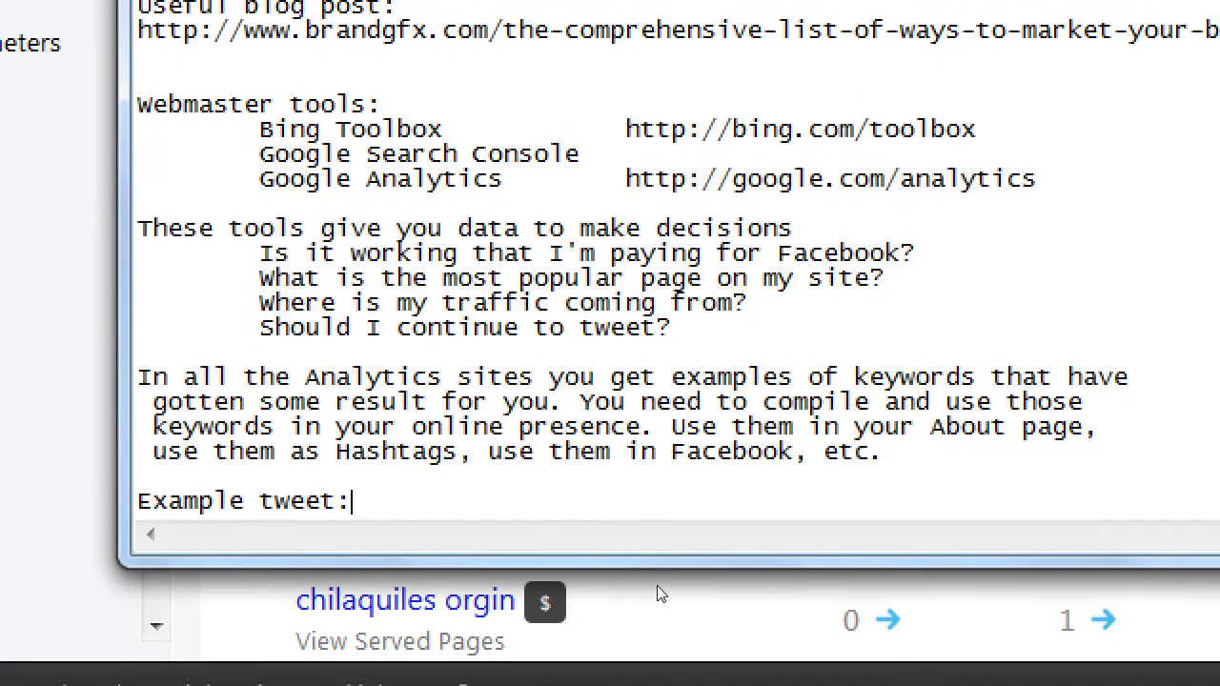
# Write the tweet opening: "Every wonder about the history of chilaquiles? At our food truck you can learn while you munch.
pyautogui.press('Return')
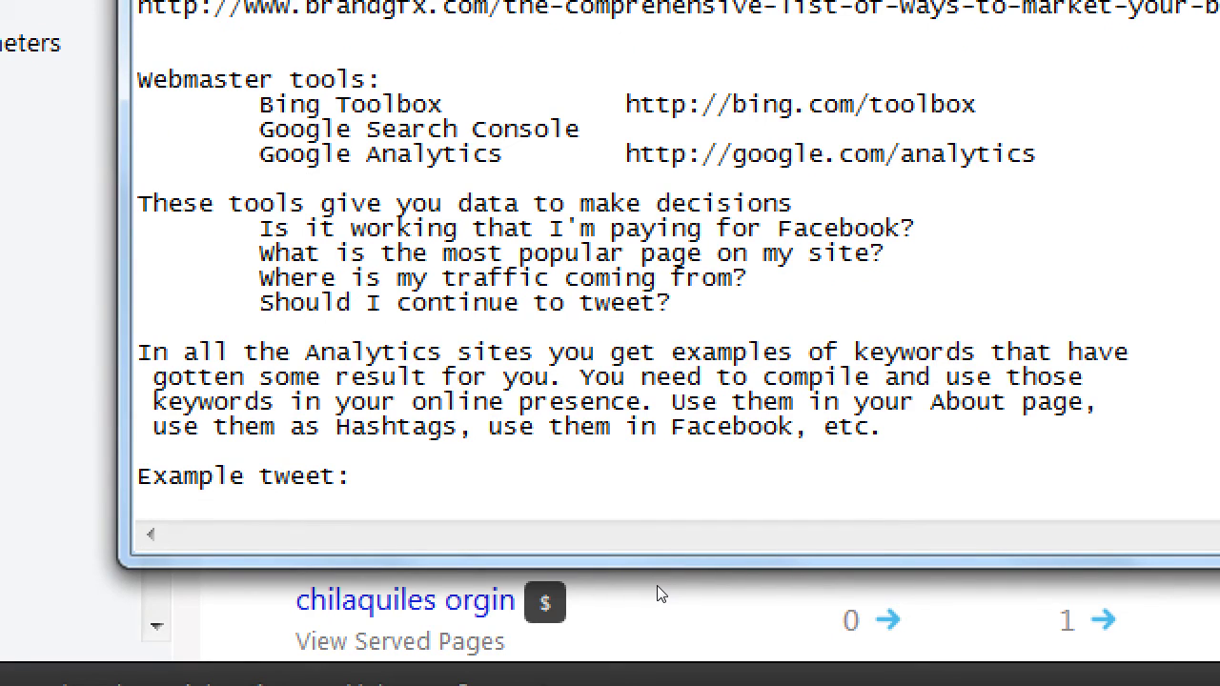
pyautogui.write('"Every wonder abo')
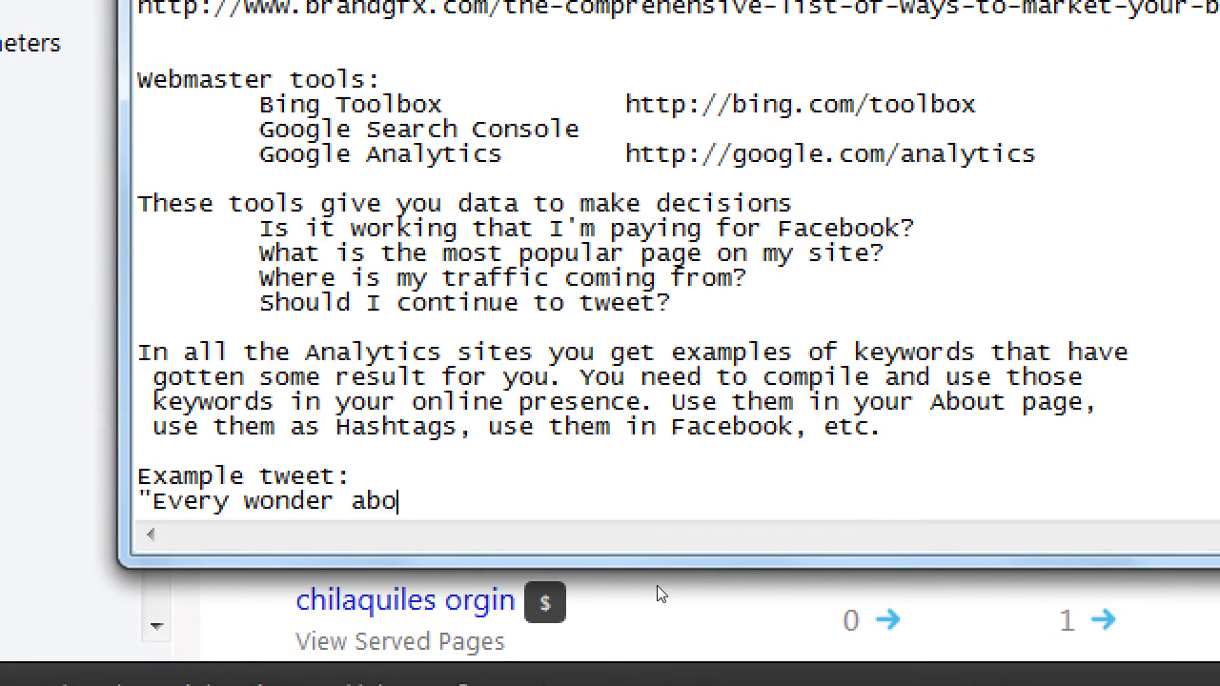
pyautogui.write('ut the history of chilaquiles')
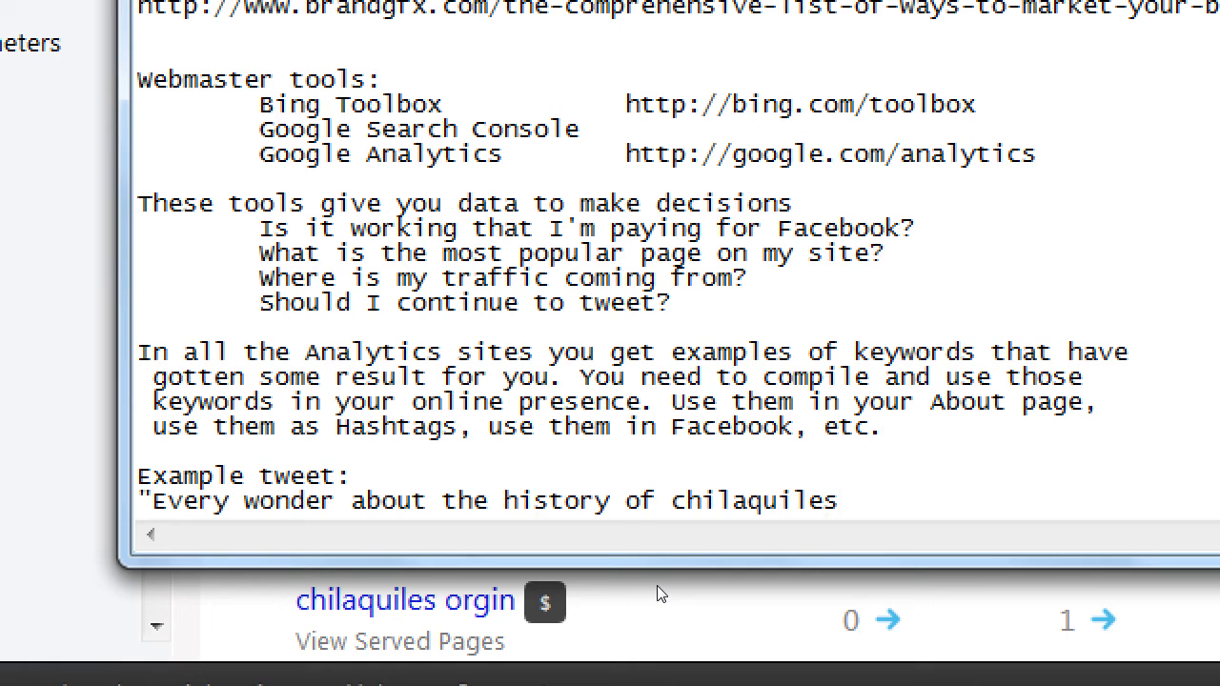
pyautogui.write('? At our food truck')
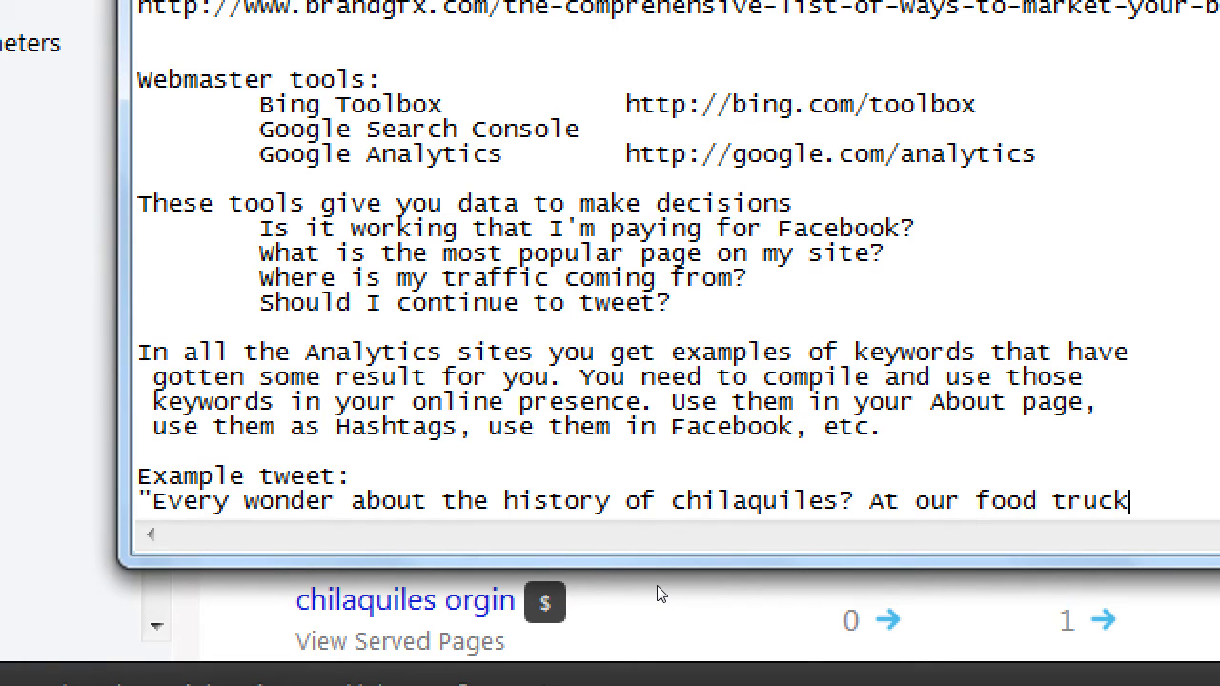
pyautogui.press('Return')
pyautogui.write('you can ')
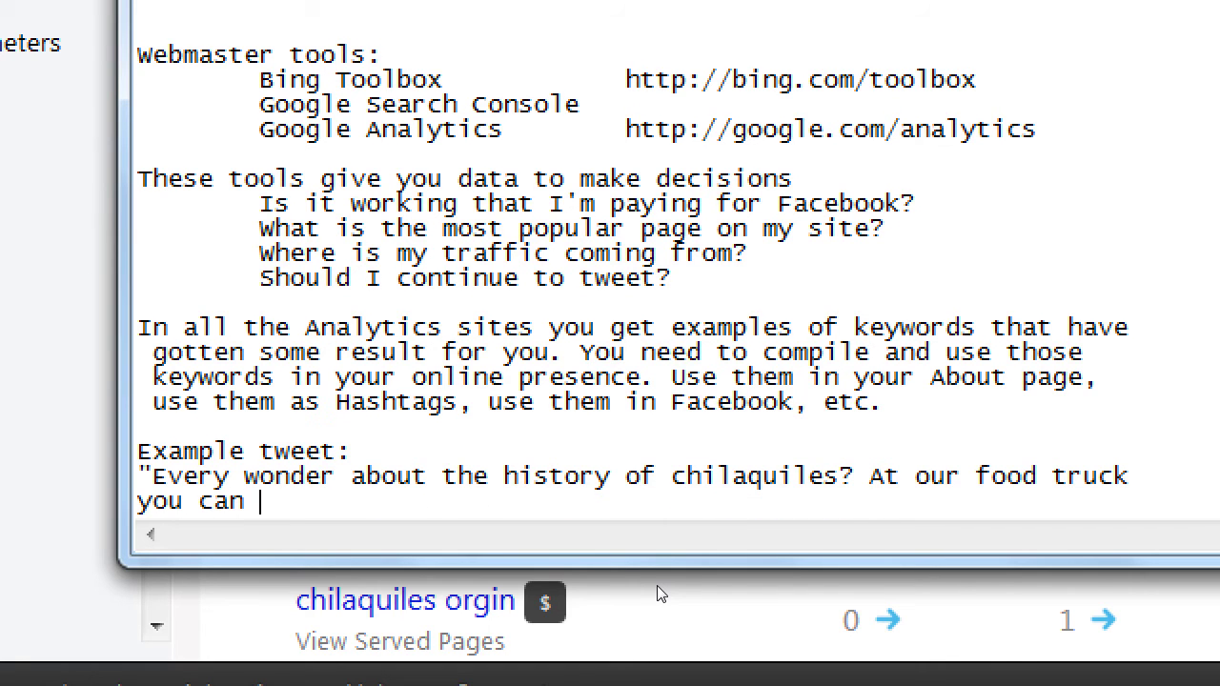
pyautogui.write('learn while')
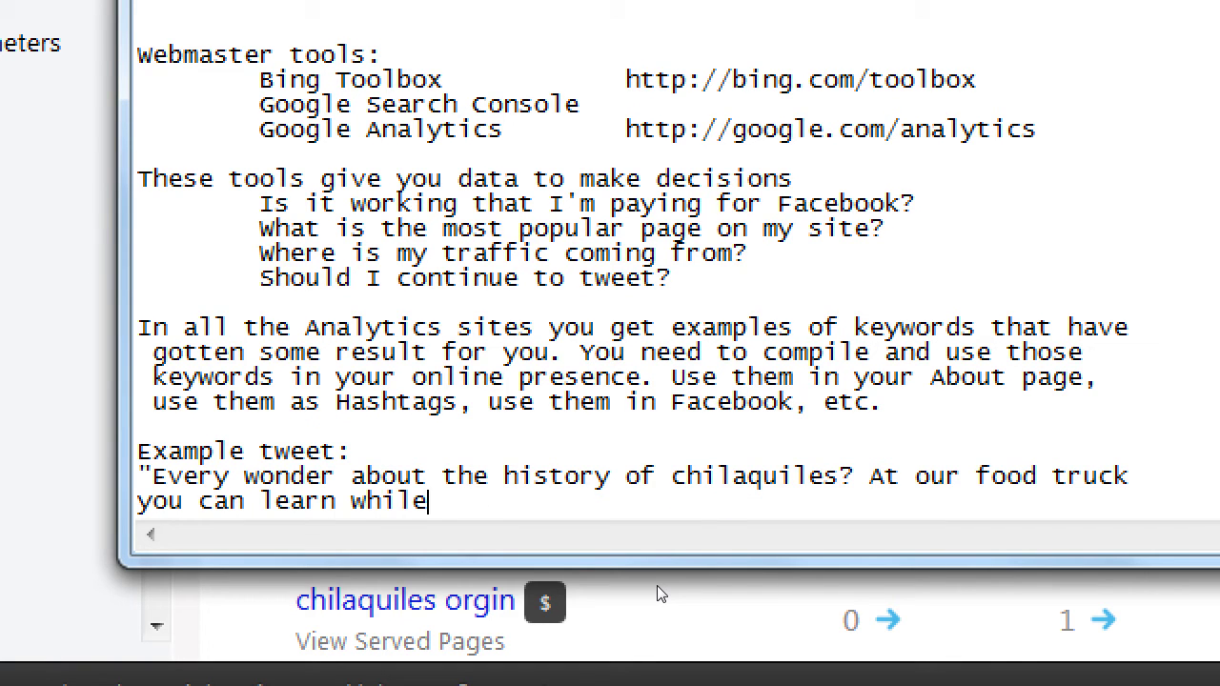
pyautogui.write(' you munch.')
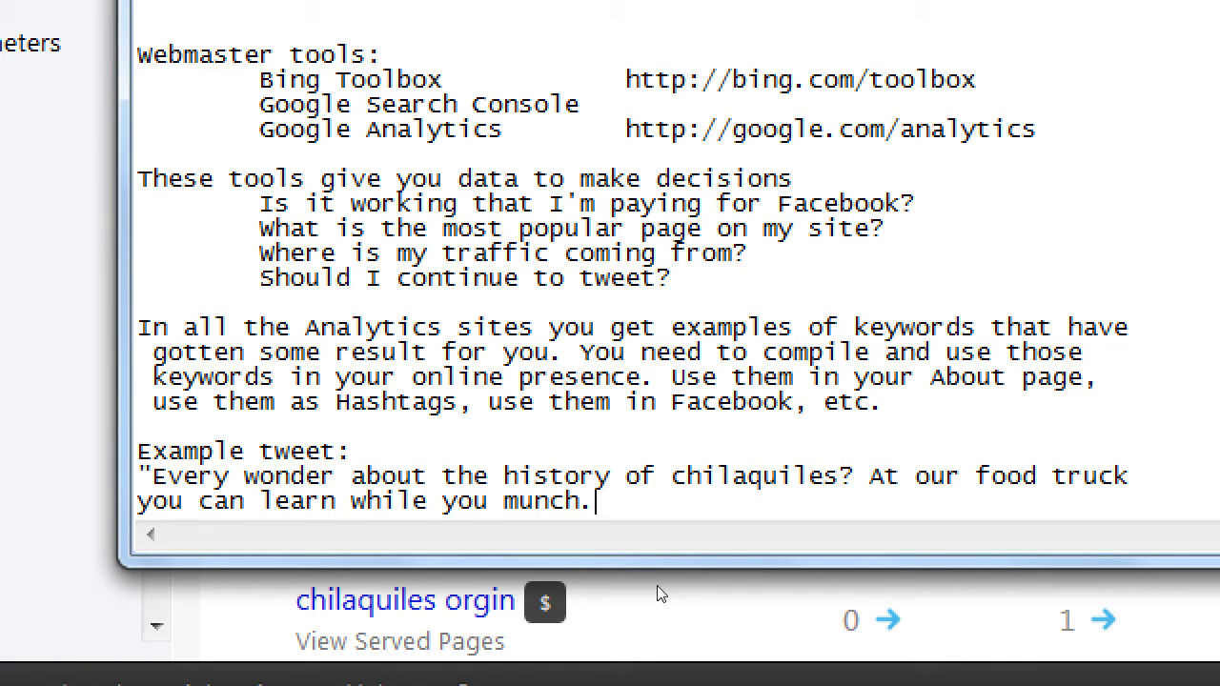
pyautogui.press('Return')
pyautogui.write('http:/')
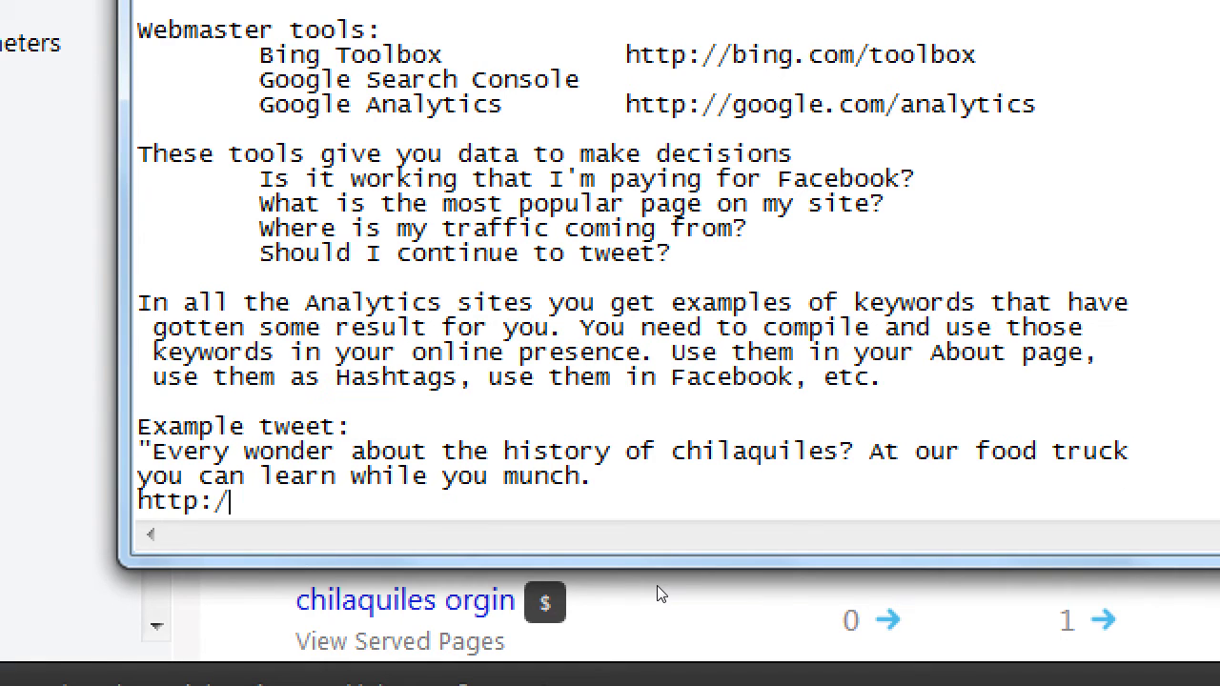
pyautogui.write('/chilatruck')
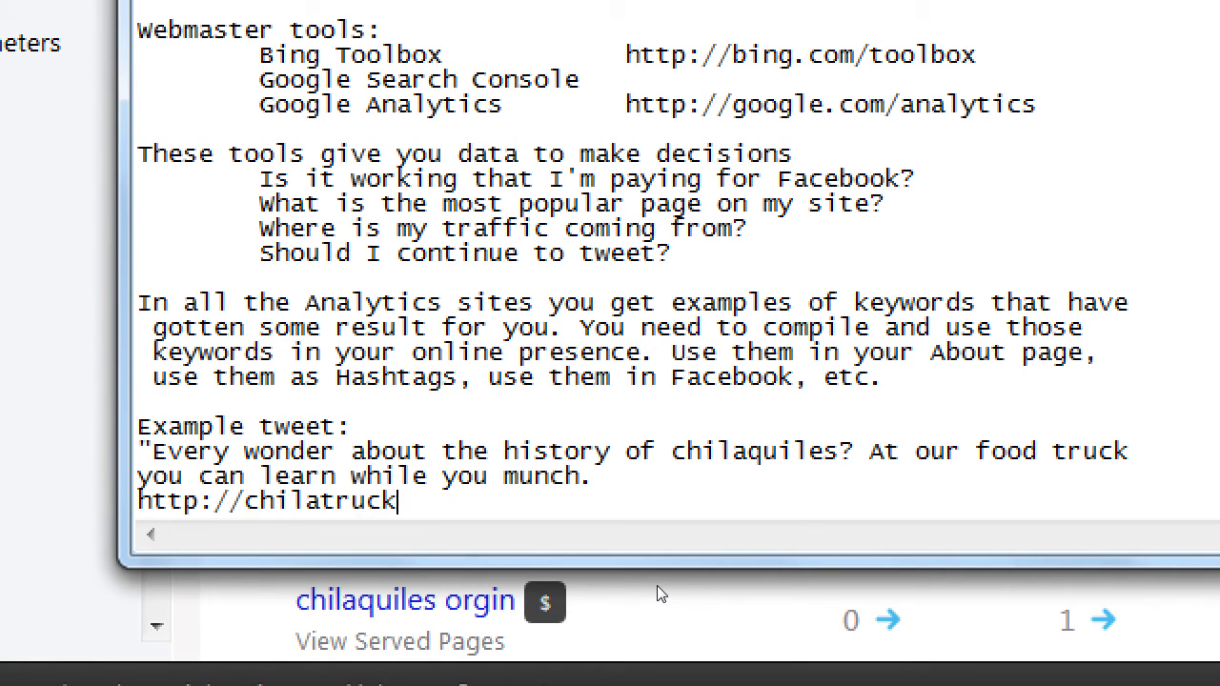
pyautogui.write('.com/loc')
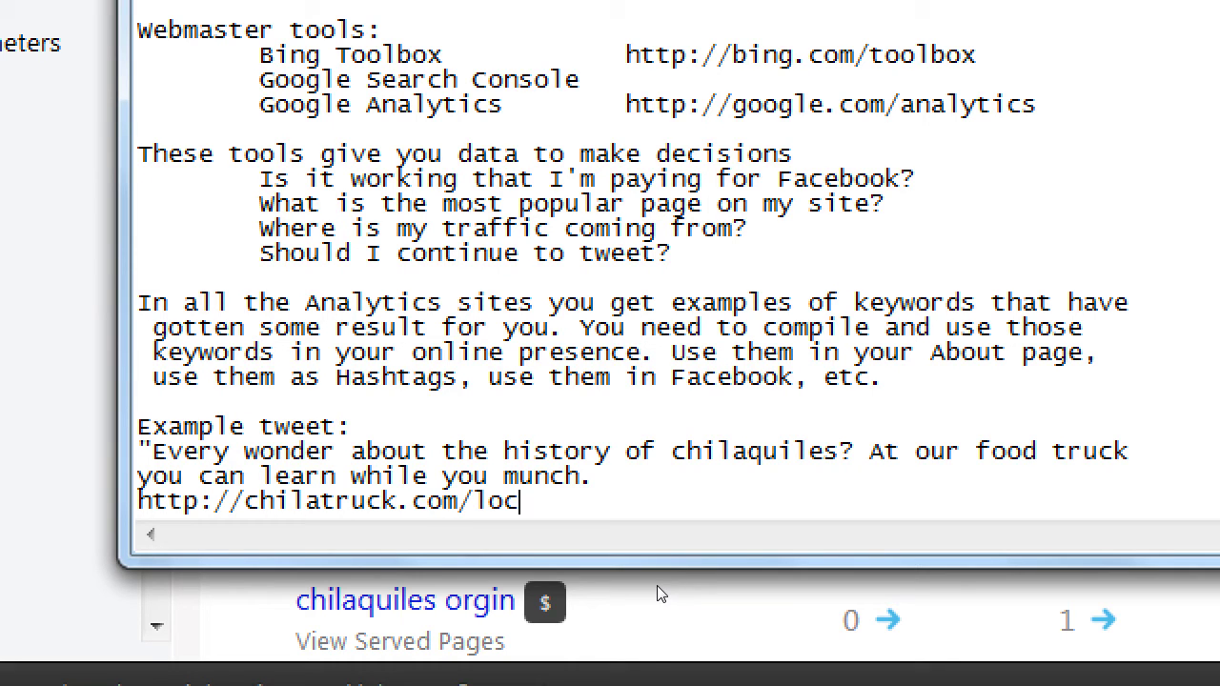
pyautogui.write('ations')
pyautogui.press('Return')
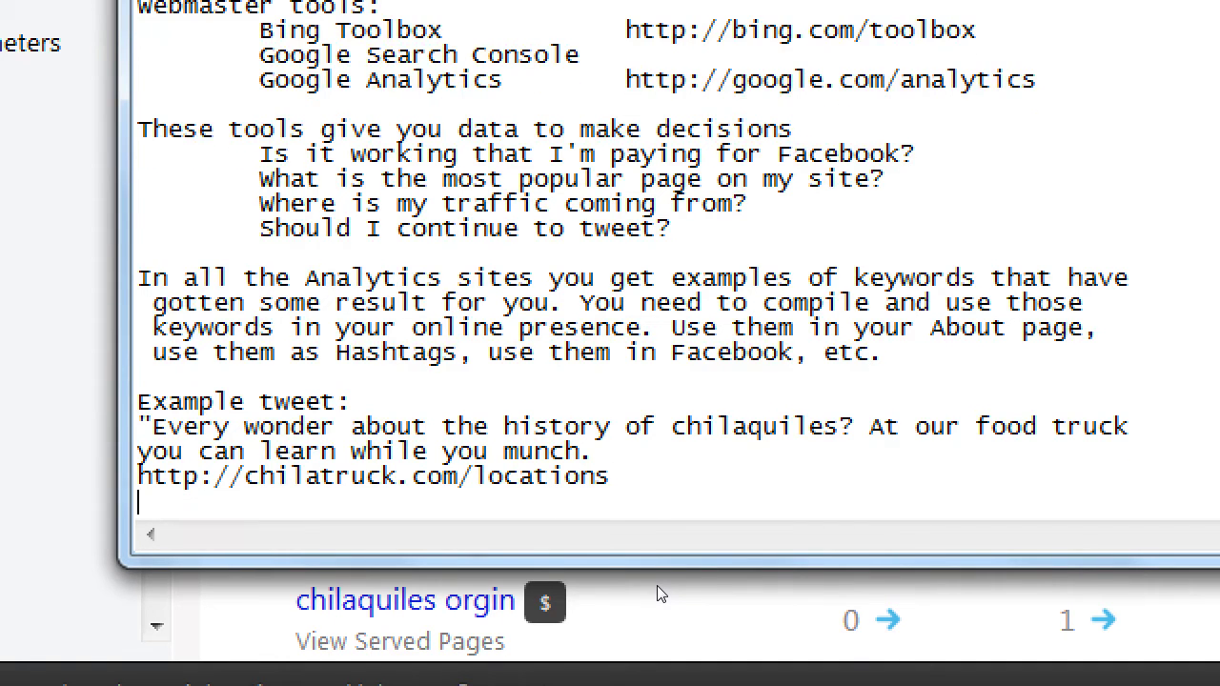
# Finish the example tweet with the hashtag #mexicanfood and a [picture] placeholder on separate lines, closing the quotation.
pyautogui.write('#mexicanfood')
pyautogui.press('Return')
pyautogui.write('[picture]"')
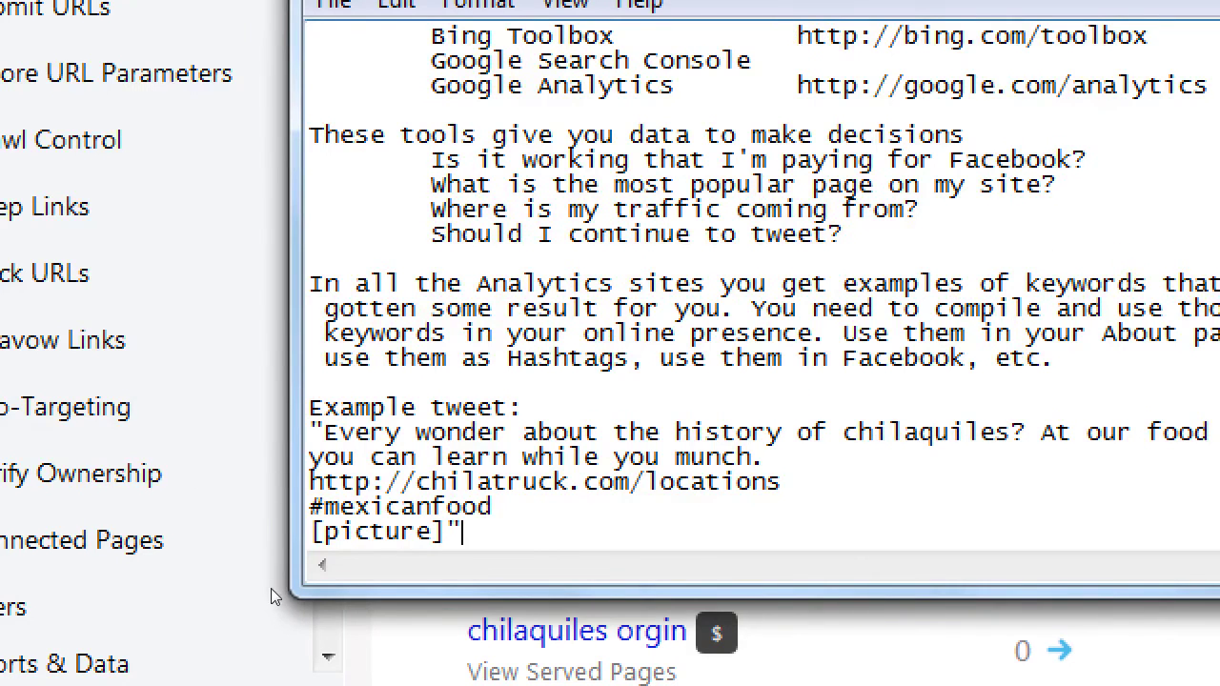
# Switch to the Bing Webmaster keyword report and review the full list of search keywords for the site.
pyautogui.click(94, 572)
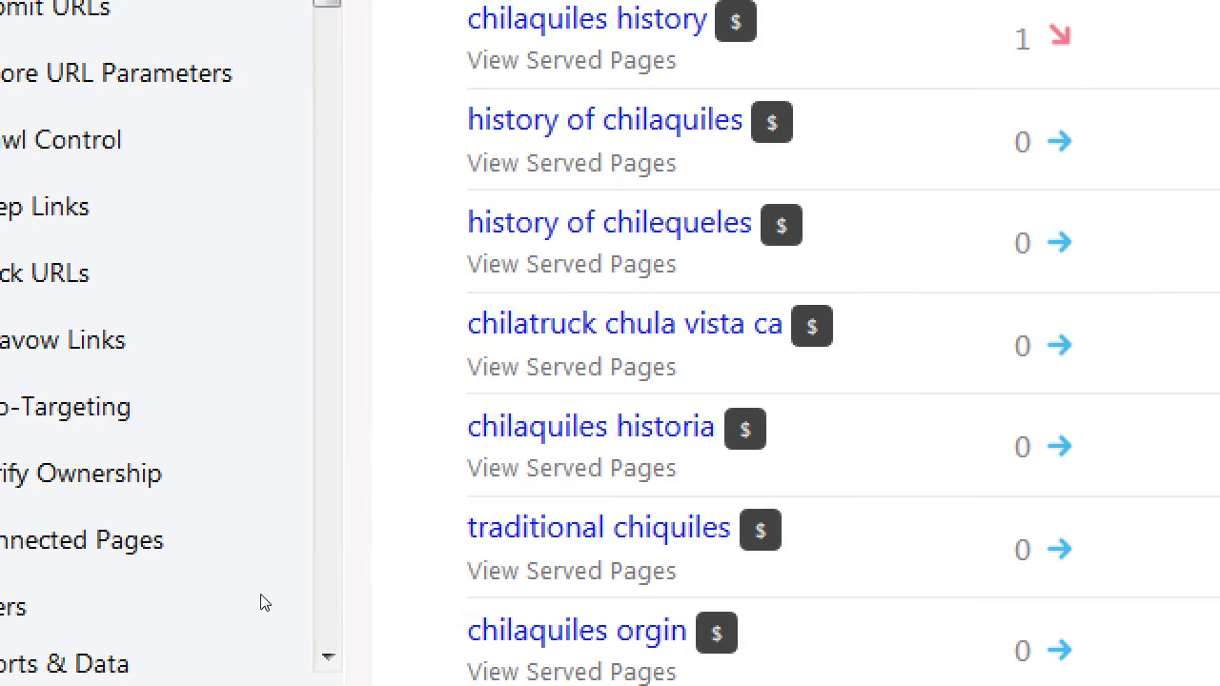
pyautogui.scroll(-3, 92, 576)
pyautogui.scroll(-2, 264, 602)
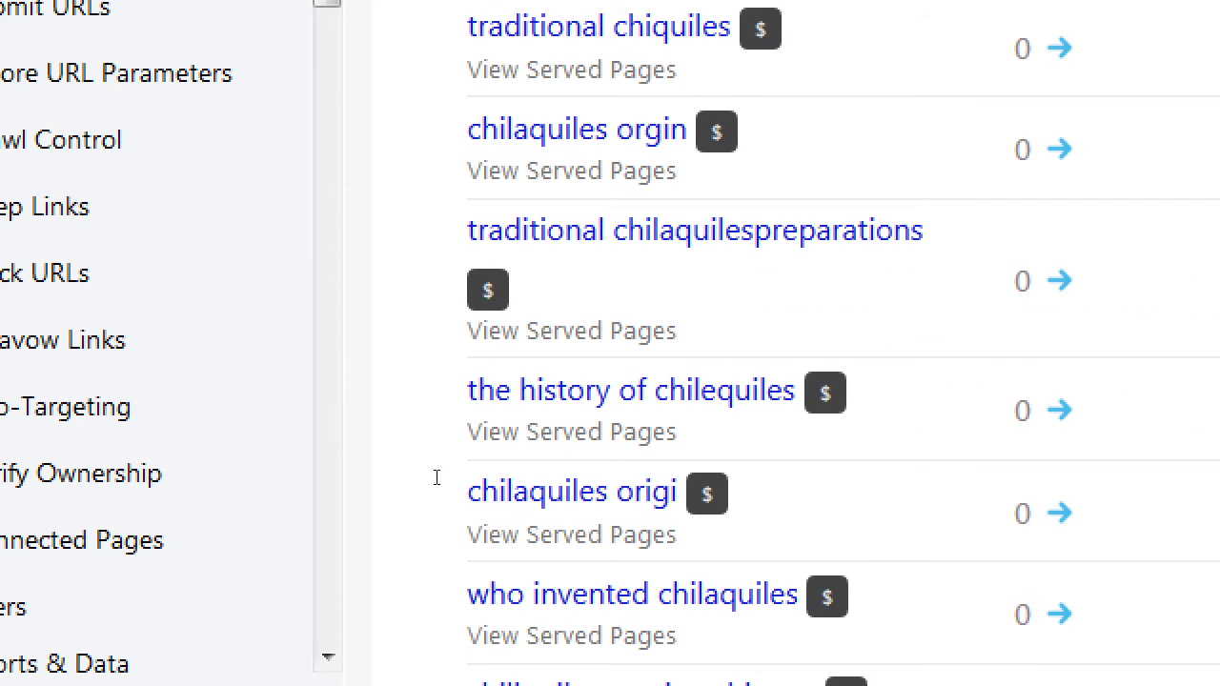
pyautogui.scroll(5, 437, 477)
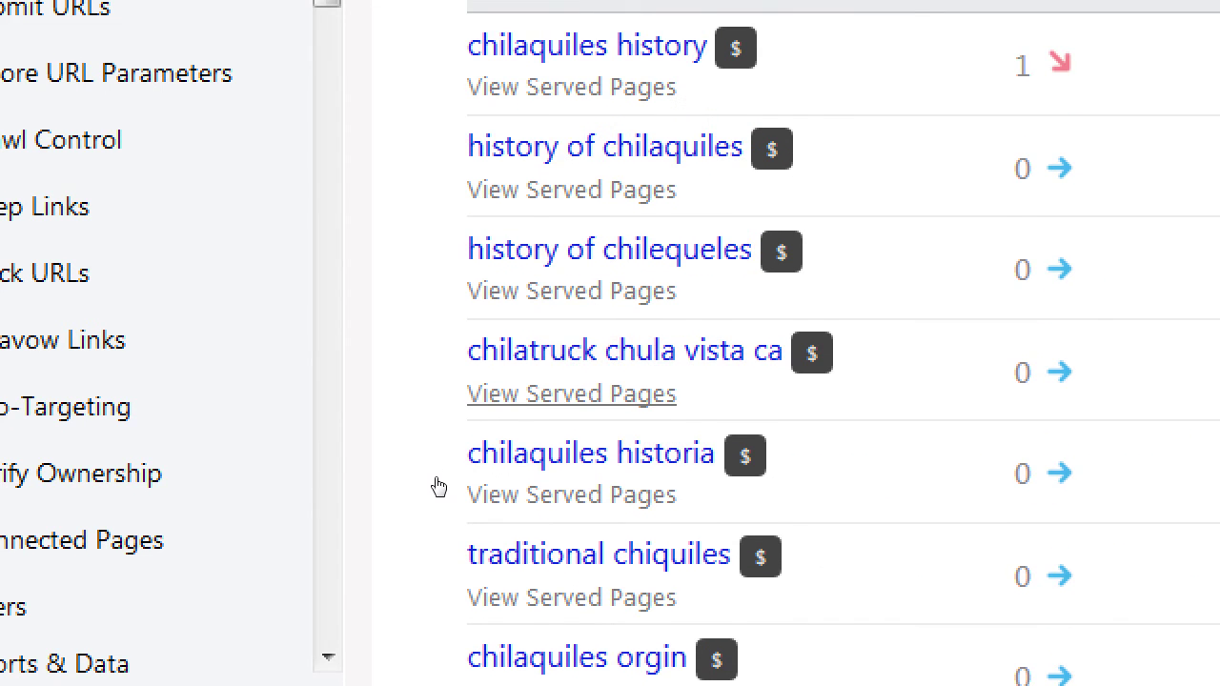
pyautogui.scroll(-5, 422, 436)
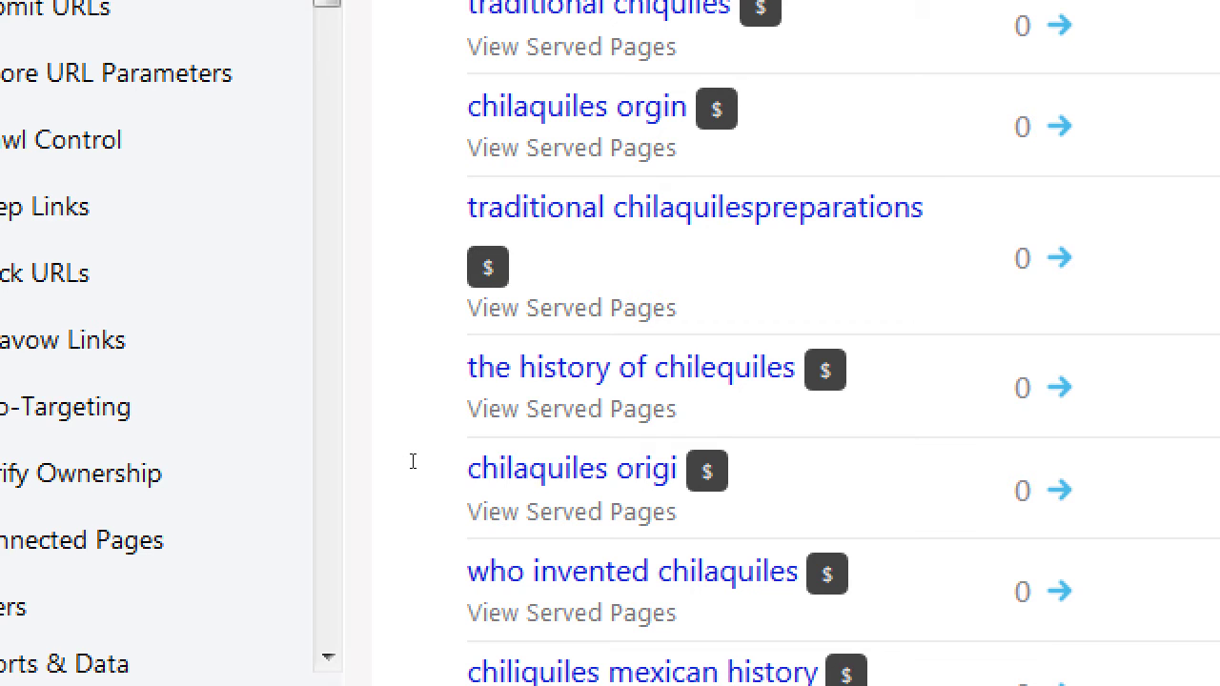
pyautogui.scroll(-1, 412, 463)
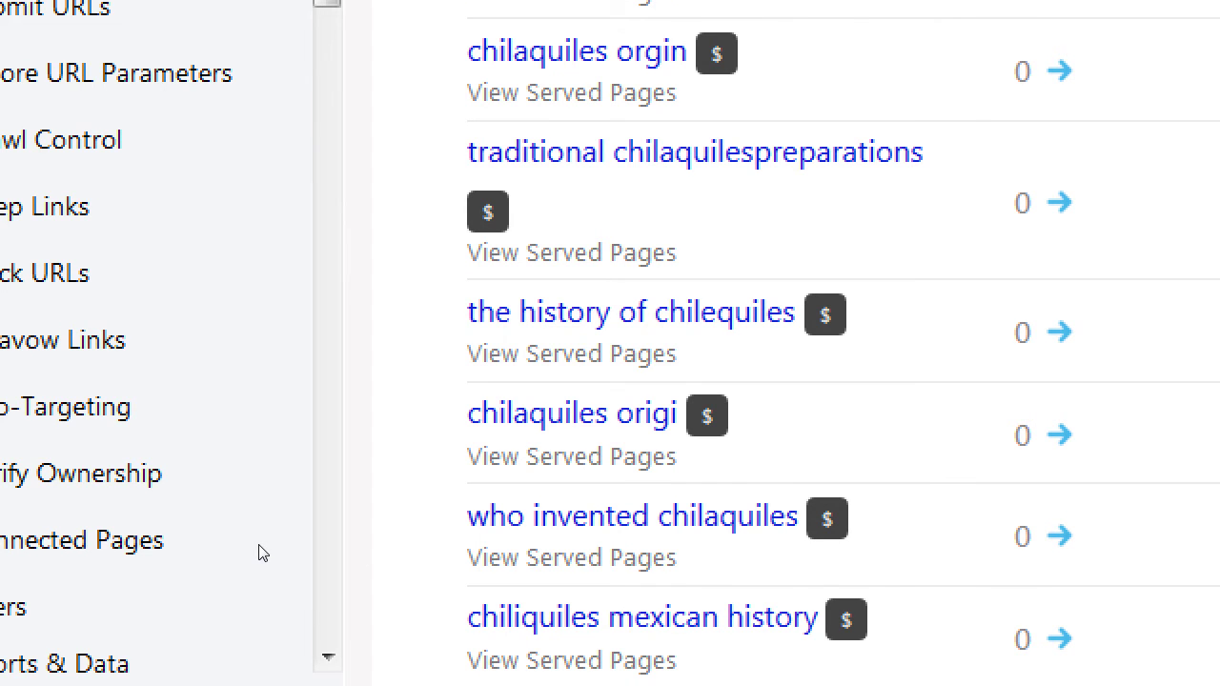
pyautogui.scroll(-3, 263, 552)
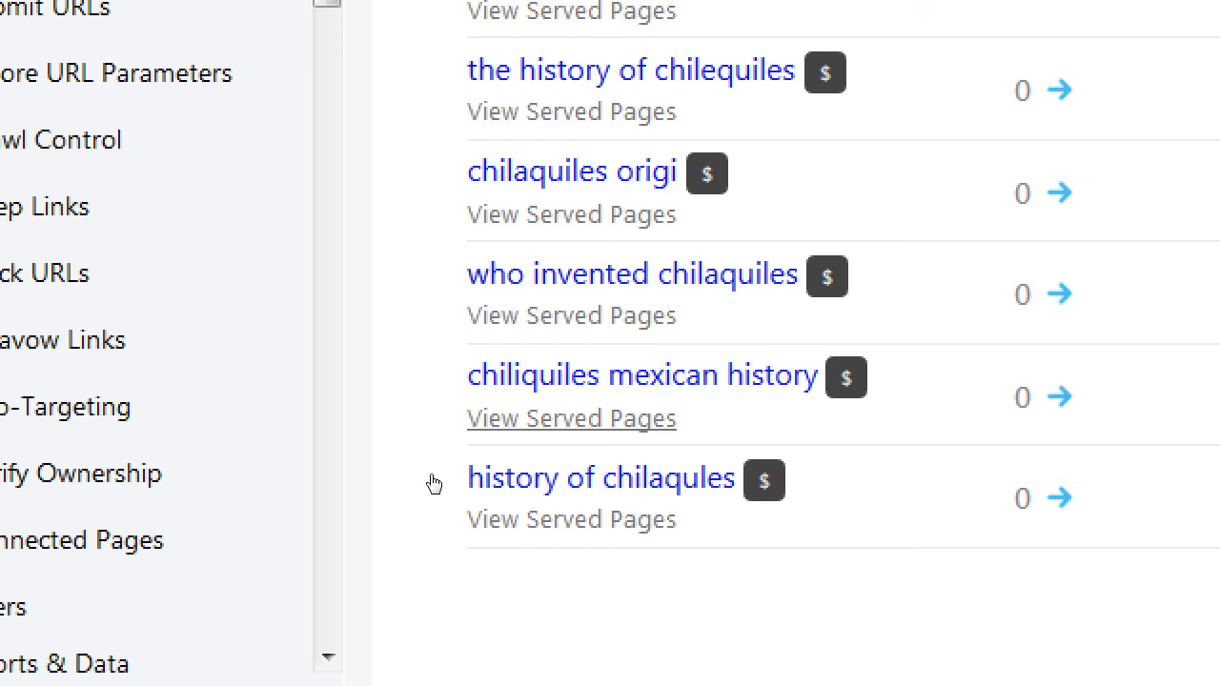
pyautogui.scroll(3, 509, 486)
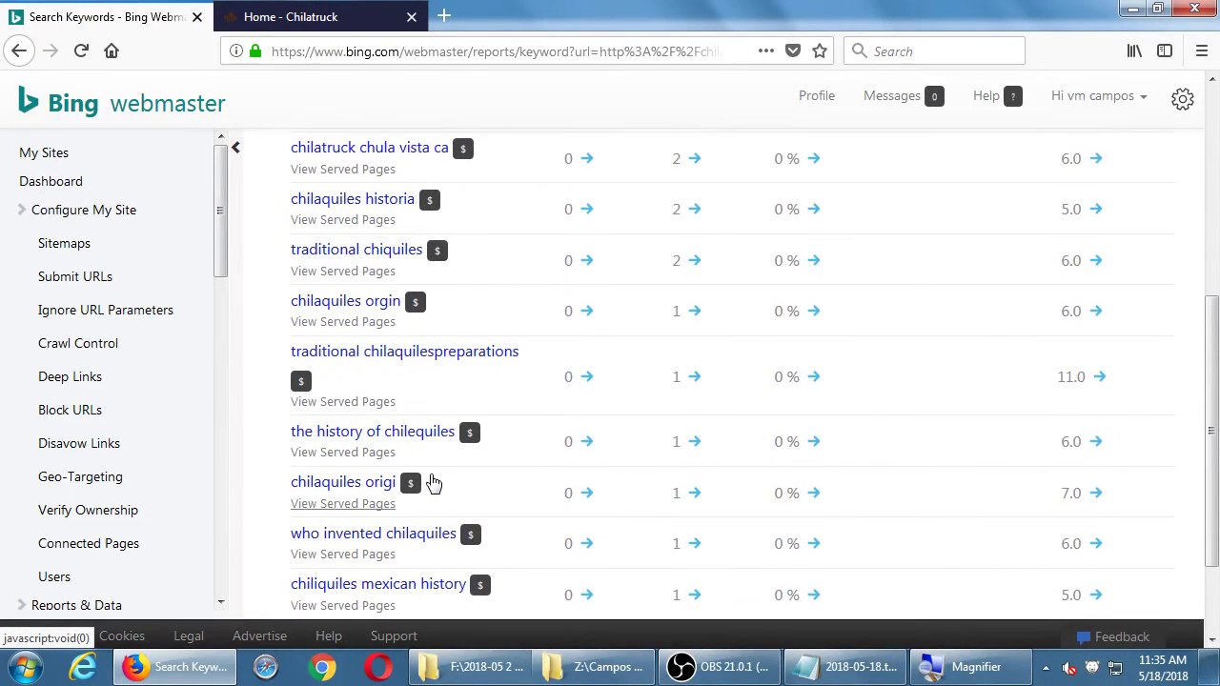
pyautogui.scroll(3, 433, 485)
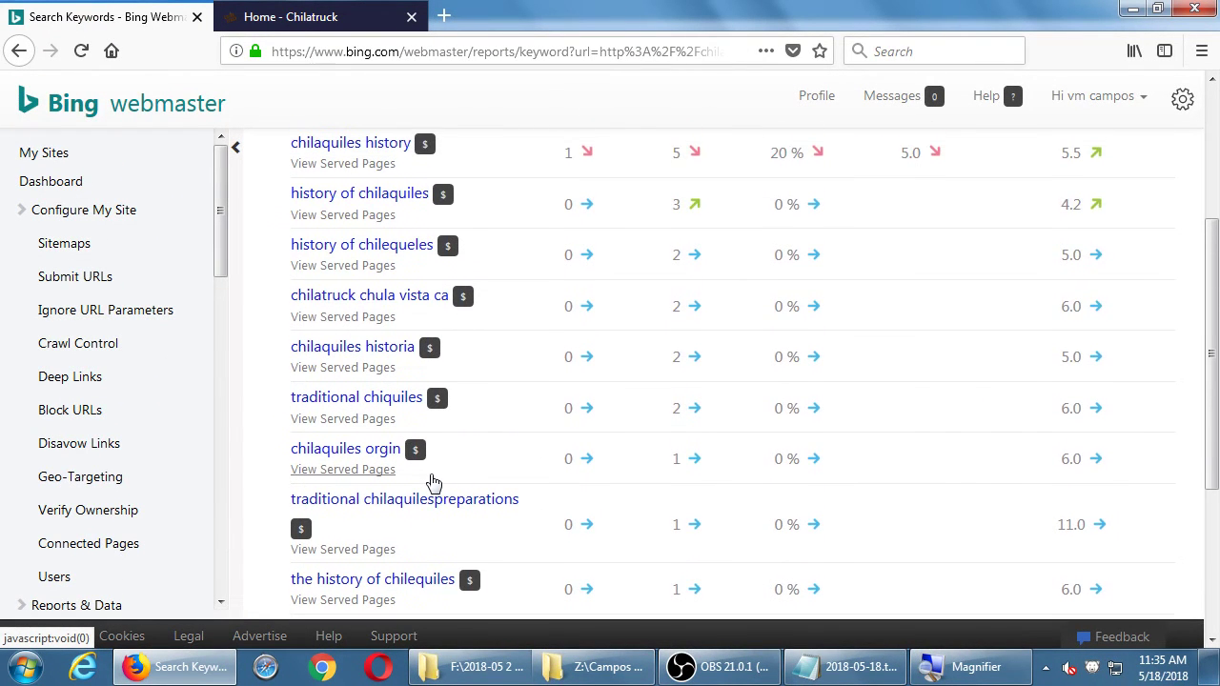
pyautogui.scroll(1, 433, 484)
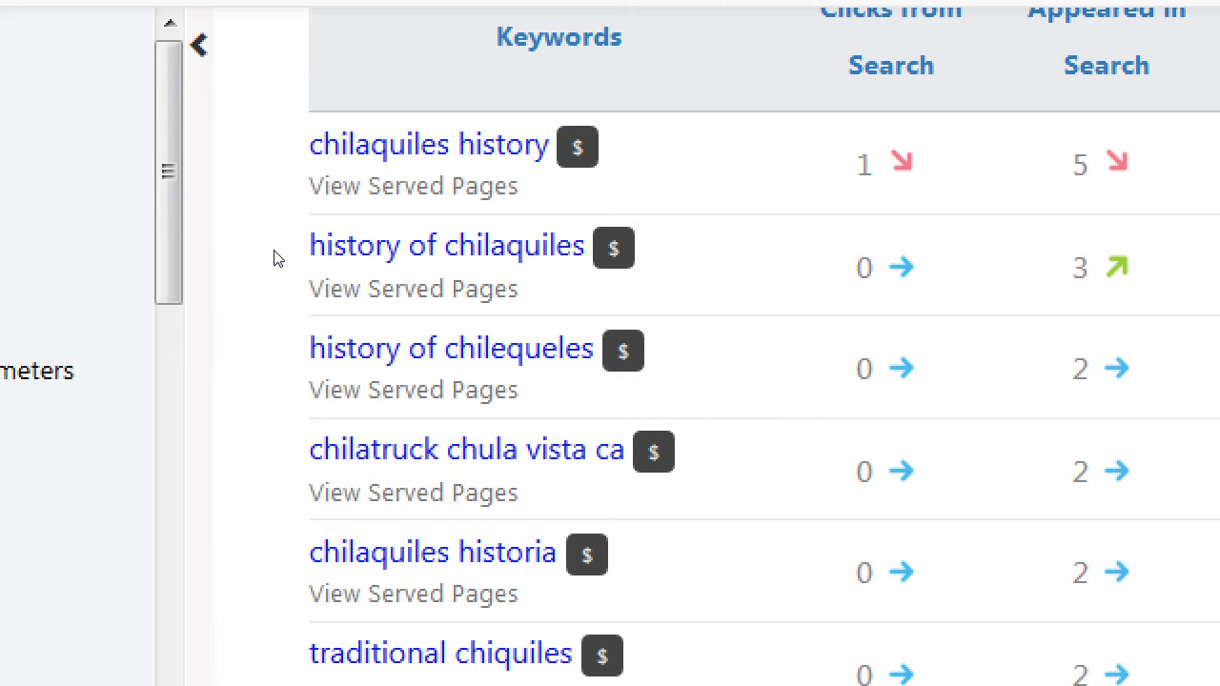
# Switch back to the class notes and add the heading "Example blog post:" below the example tweet.
pyautogui.hotkey('alt', 'Tab')
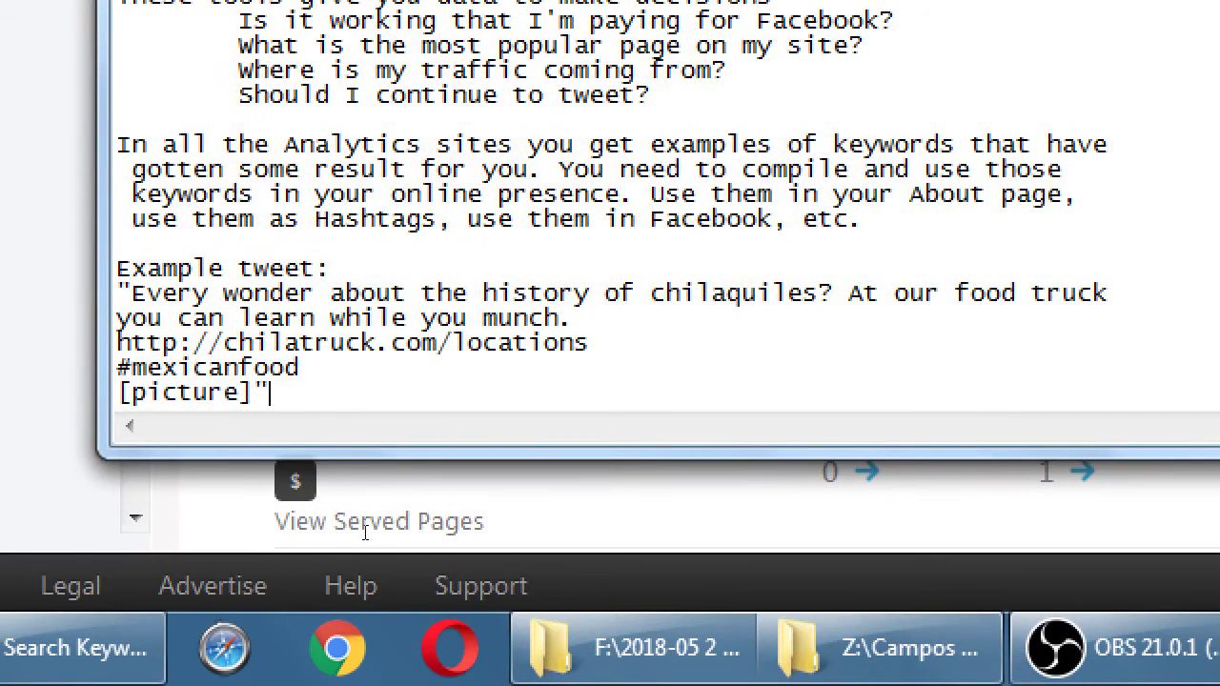
pyautogui.press('Return')
pyautogui.press('Return')
pyautogui.write('Example ')
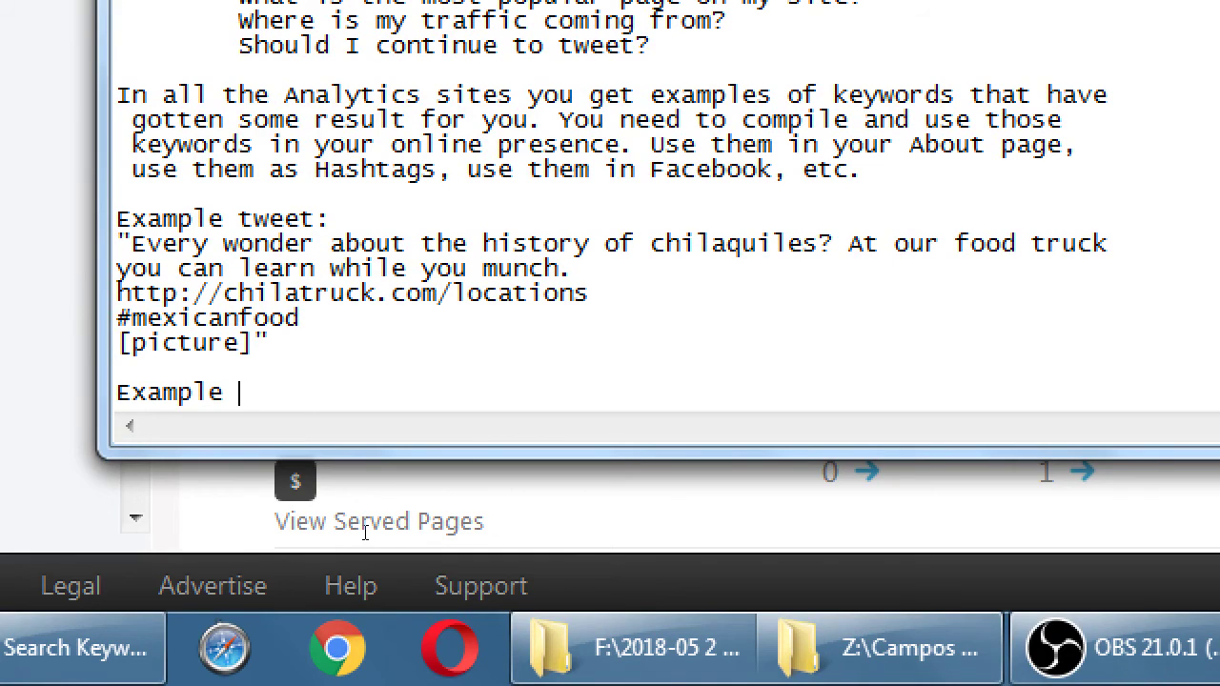
pyautogui.write('blog post')
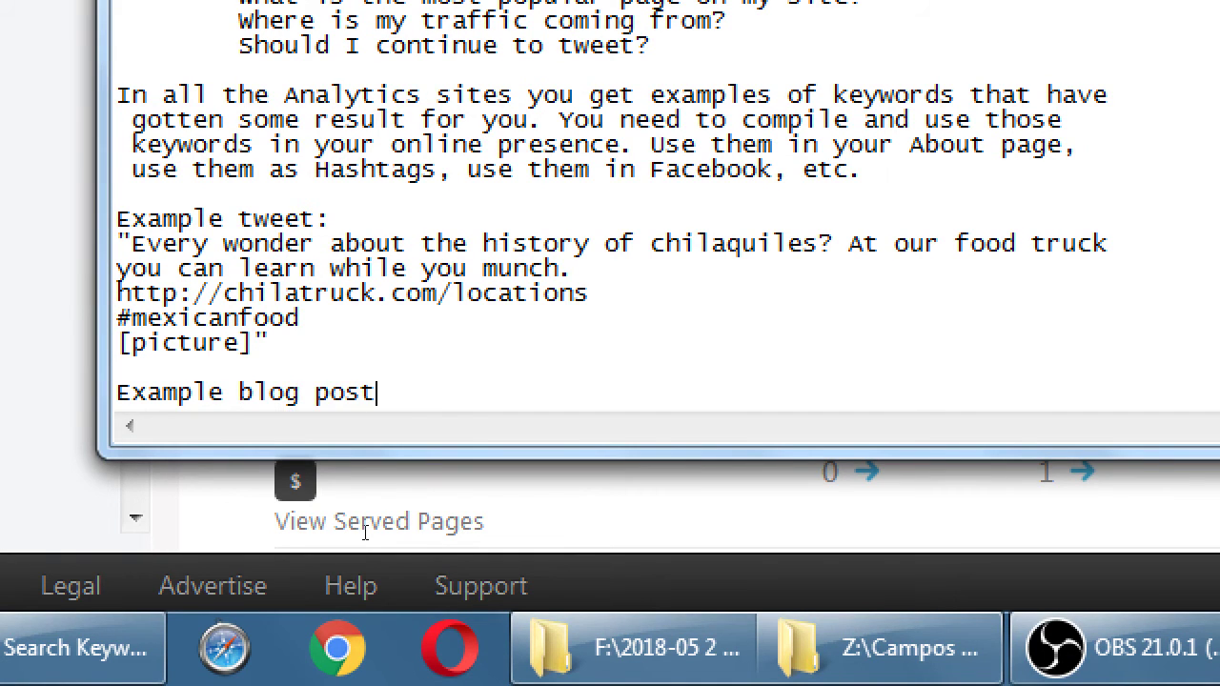
pyautogui.write(':')
pyautogui.press('Return')
# Look through the Bing keyword report for a blog topic, highlight "who invented chilaquiles", and return to the class notes.
pyautogui.click(364, 534)
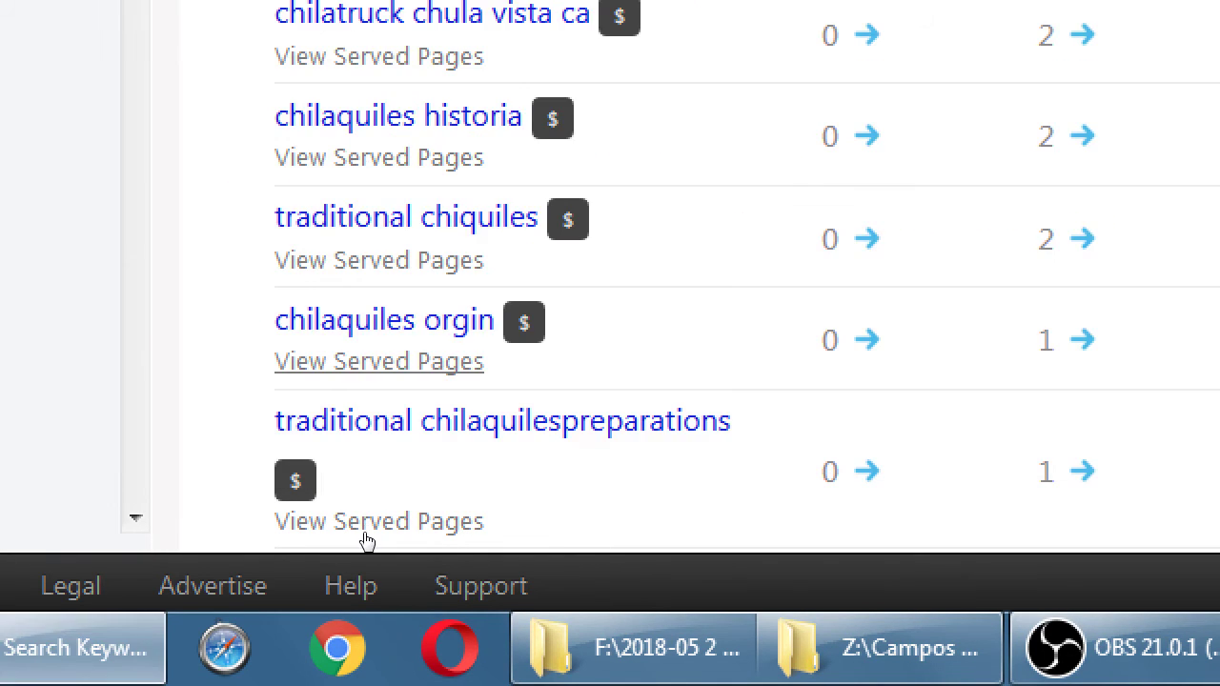
pyautogui.scroll(2, 265, 448)
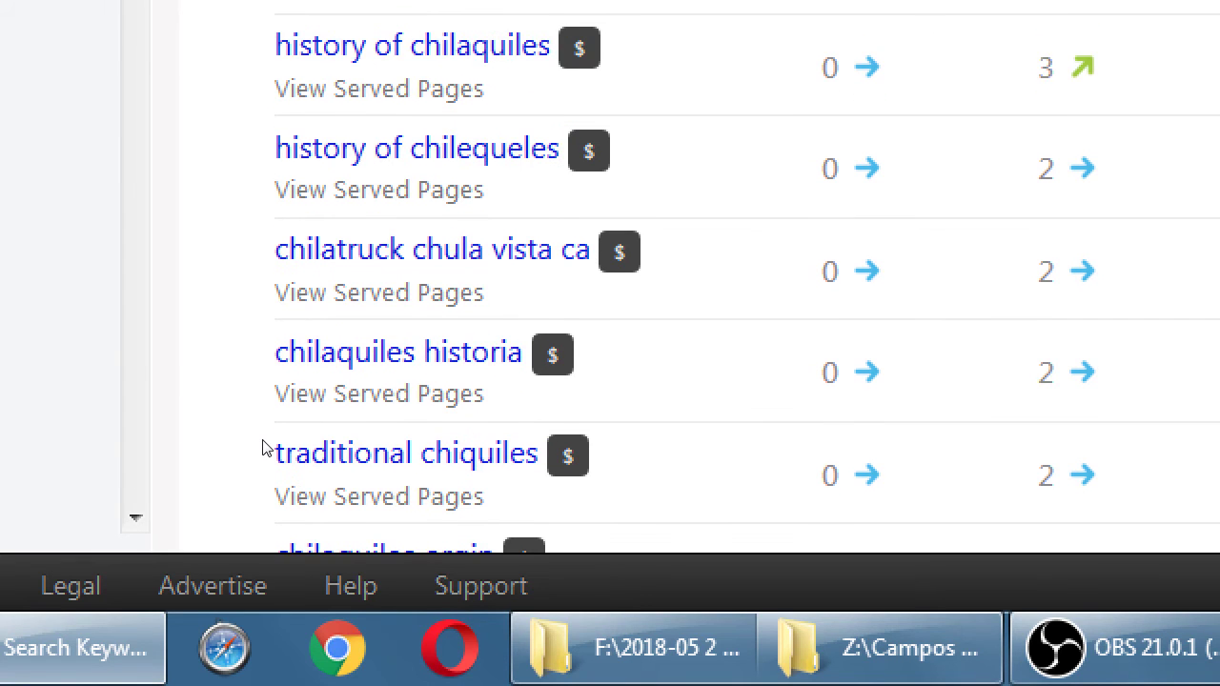
pyautogui.scroll(1, 265, 448)
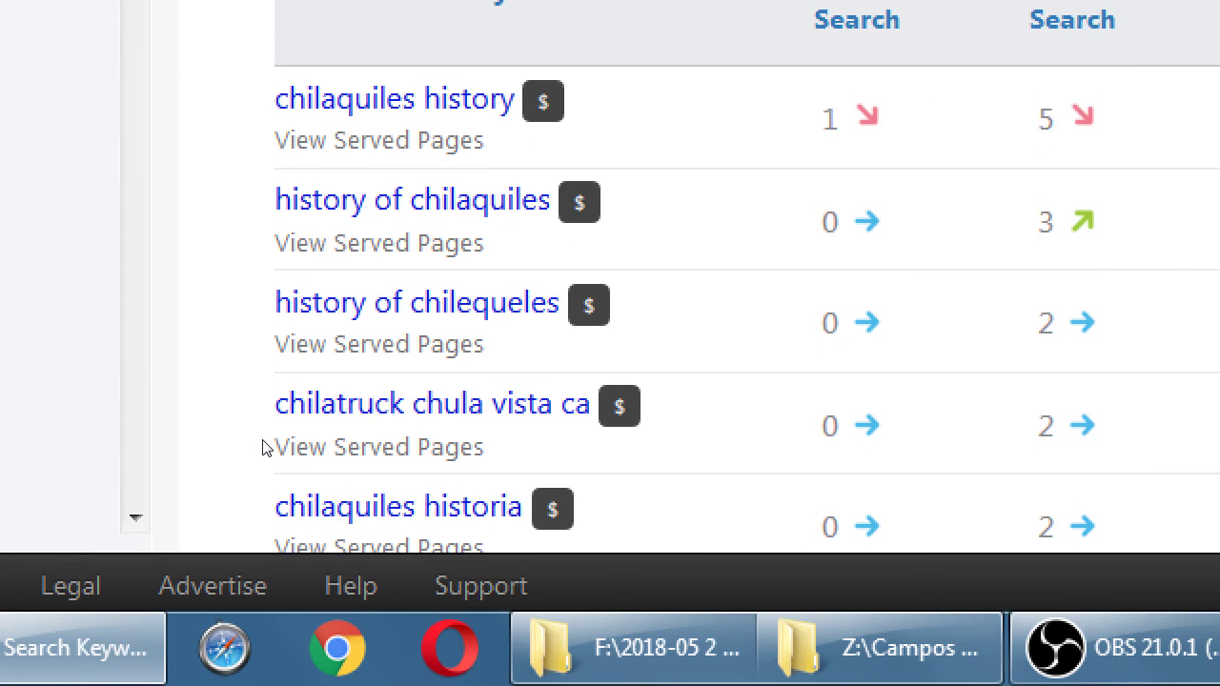
pyautogui.scroll(-5, 265, 448)
pyautogui.scroll(-3, 265, 447)
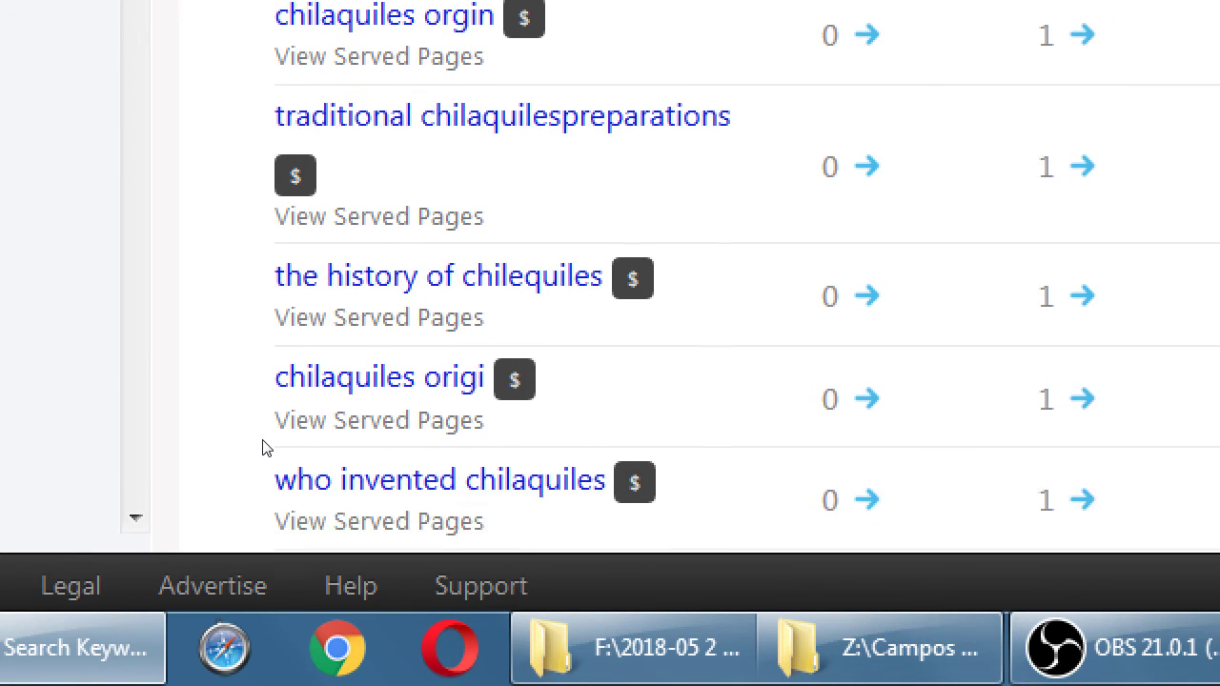
pyautogui.moveTo(274, 464); pyautogui.dragTo(455, 478)
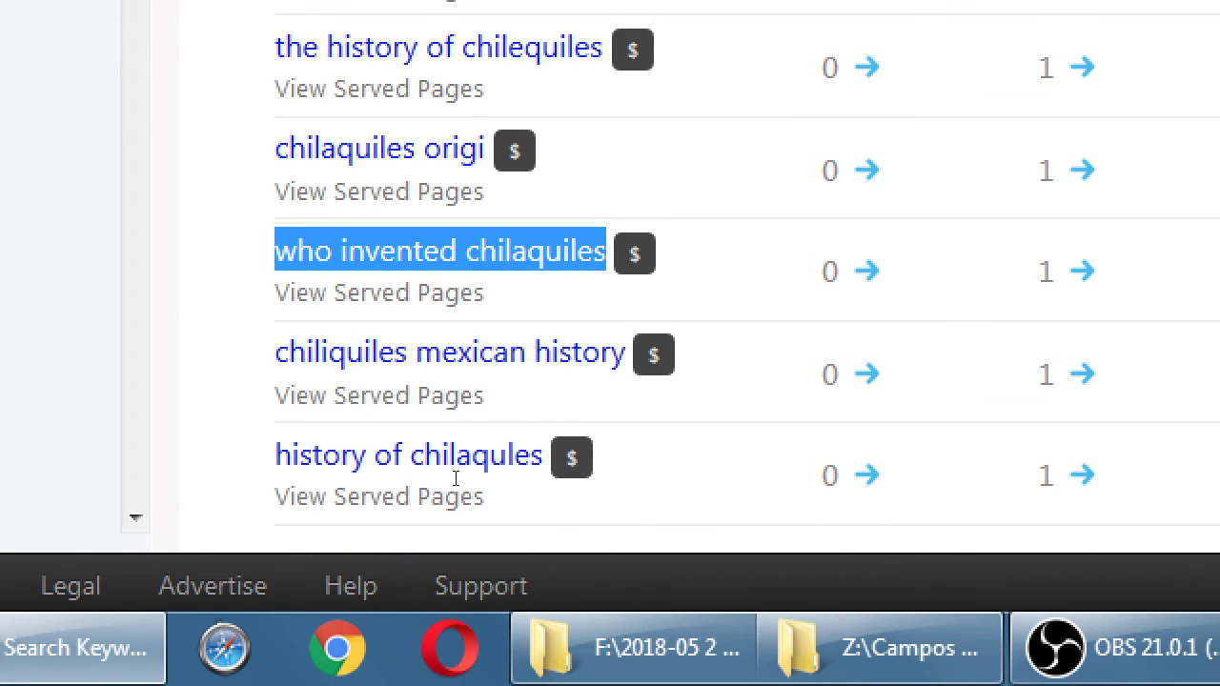
pyautogui.hotkey('alt', 'Tab')
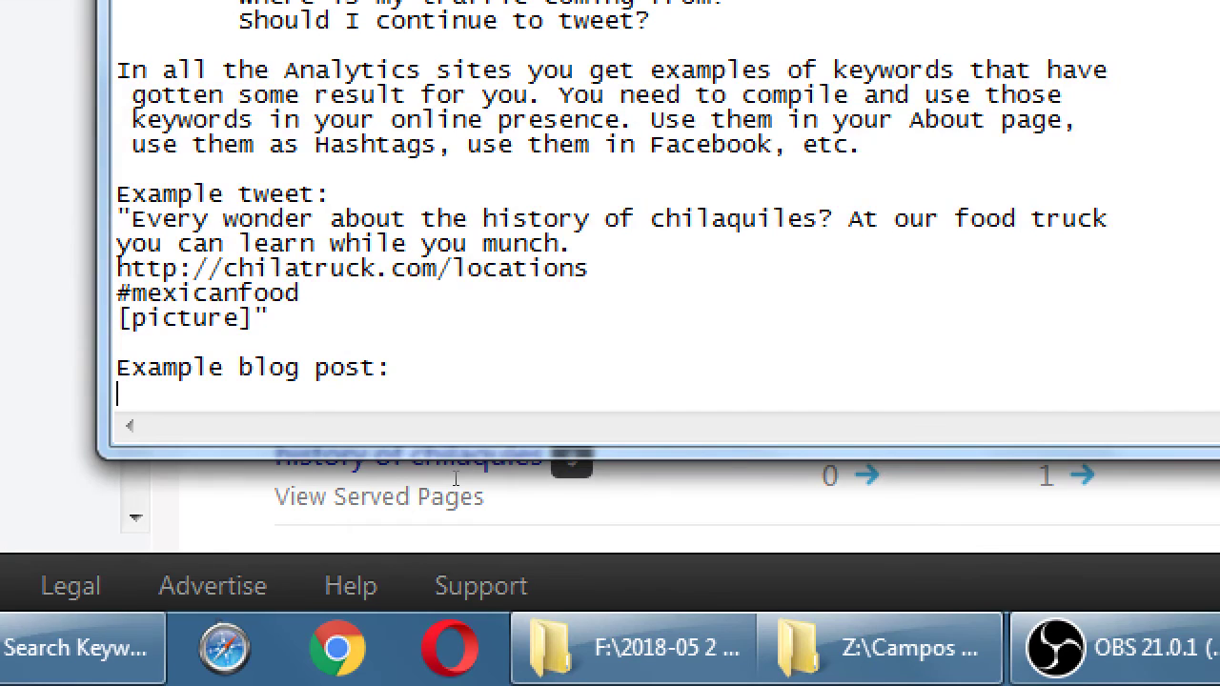
# Add the line Title: "Who Invented Chilaquiles?" below the blog post heading, with each word of the title capitalized.
pyautogui.write('Title')
pyautogui.write('"who invented chilaquiles?"')
pyautogui.hotkey('ctrl', 'Left')
pyautogui.hotkey('shift', 'Right')
pyautogui.write('C')
pyautogui.hotkey('ctrl', 'Left')
pyautogui.hotkey('ctrl', 'Left')
pyautogui.hotkey('shift', 'Right')
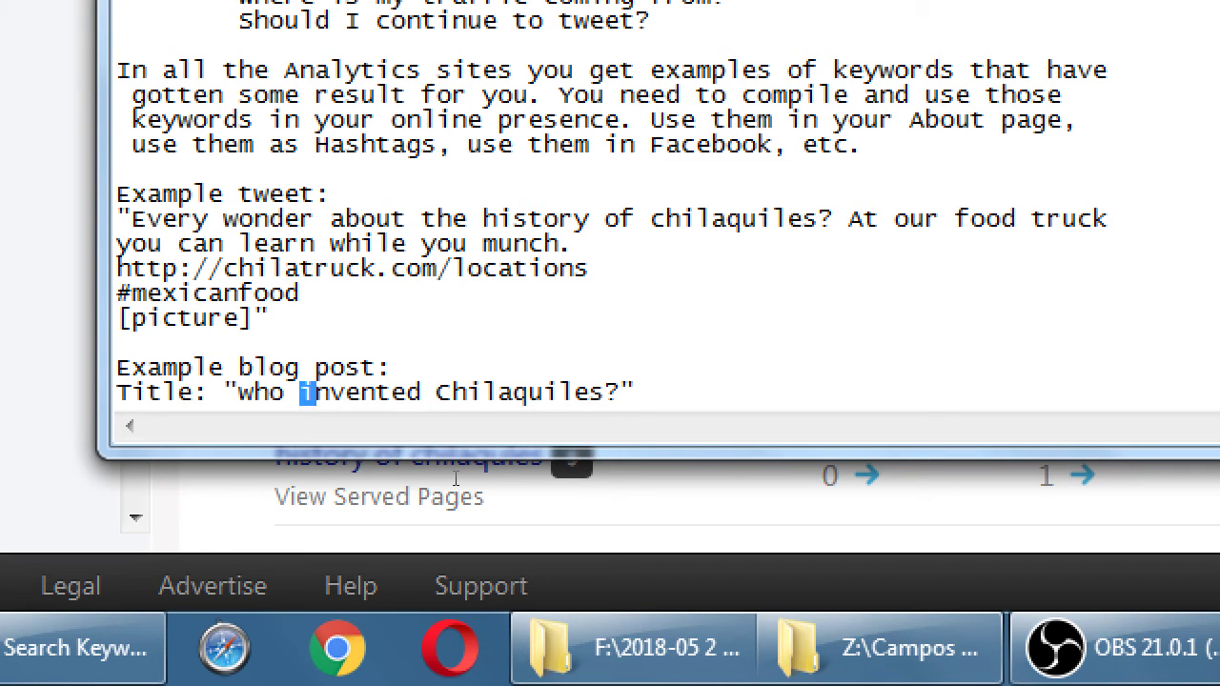
pyautogui.write('I')
pyautogui.press('Left')
pyautogui.press('Left')
pyautogui.press('Left')
pyautogui.press('Left')
pyautogui.press('Left')
pyautogui.hotkey('shift', 'Right')
pyautogui.write('W')
pyautogui.press('End')
# On a new line below the title, write "Subject: 300 words with pictures on the history of chilaquiles, written".
pyautogui.press('Return')
pyautogui.write('Sub')
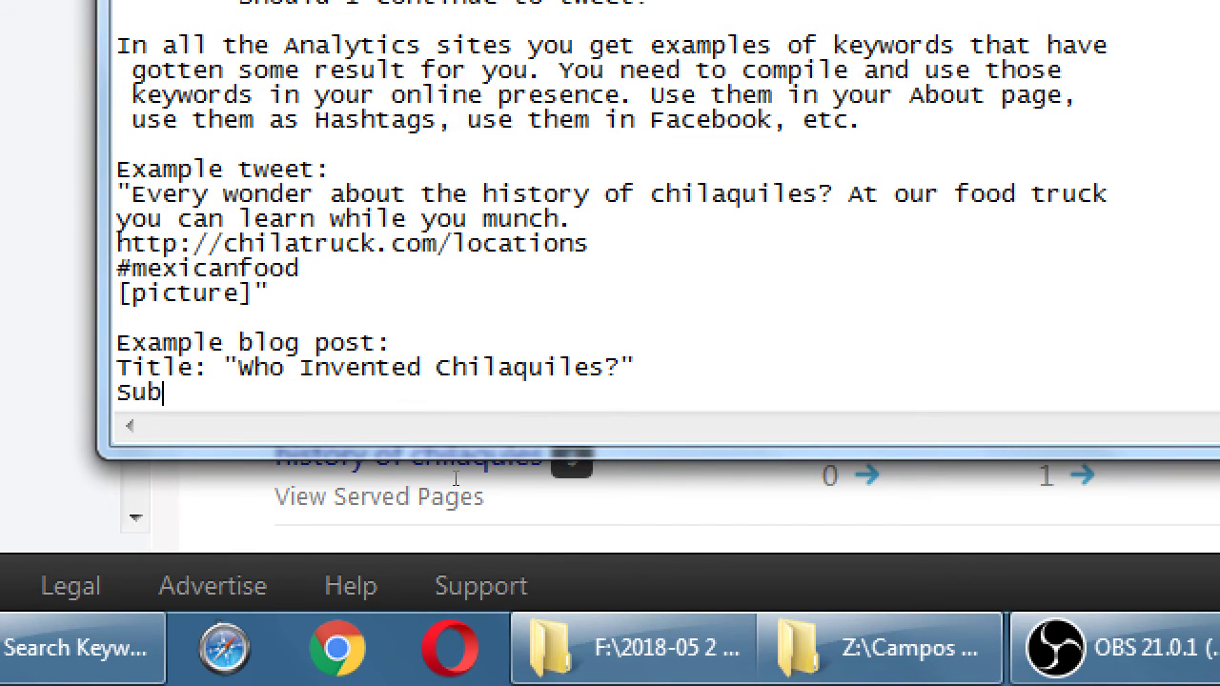
pyautogui.write('ject: 300 words wit')
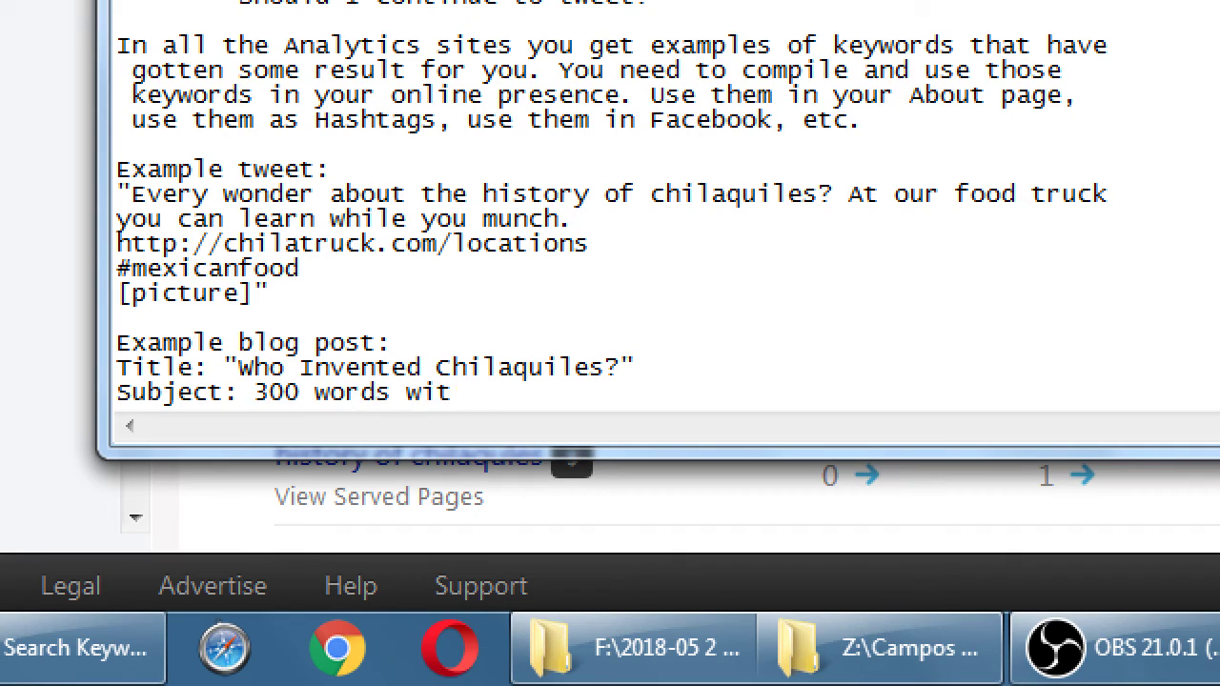
pyautogui.write('h pictures on the')
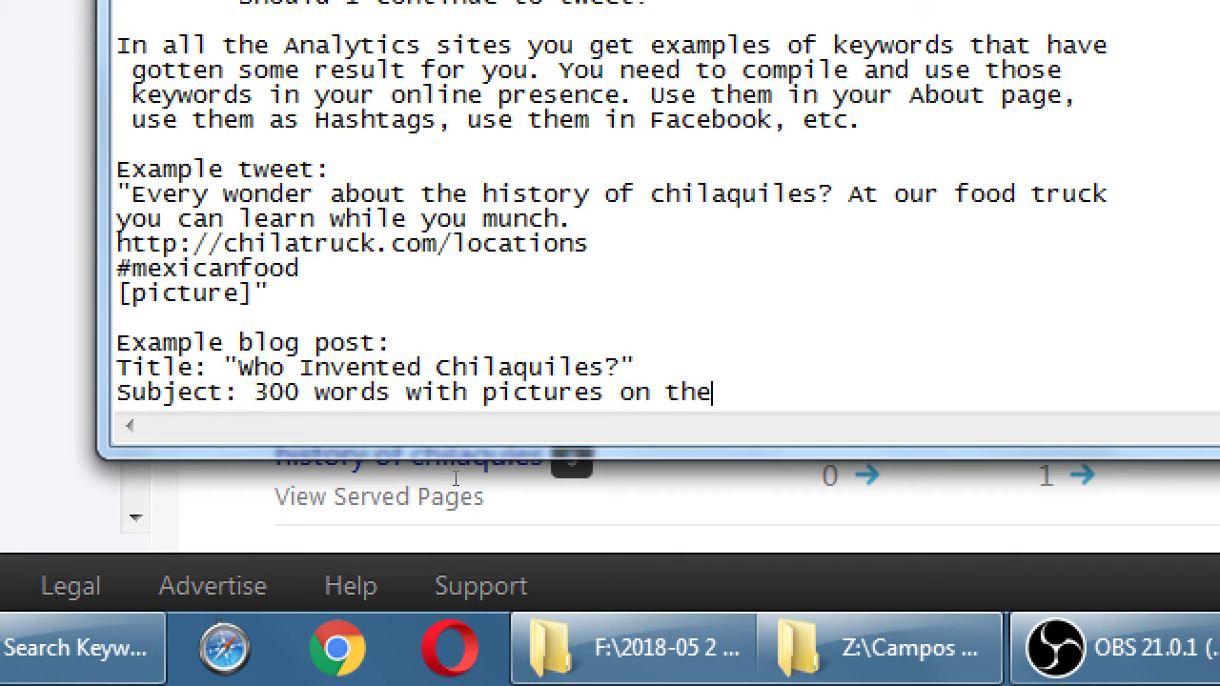
pyautogui.write(' history of cil')
pyautogui.press('BackSpace')
pyautogui.press('BackSpace')
pyautogui.write('hilaquiles,')
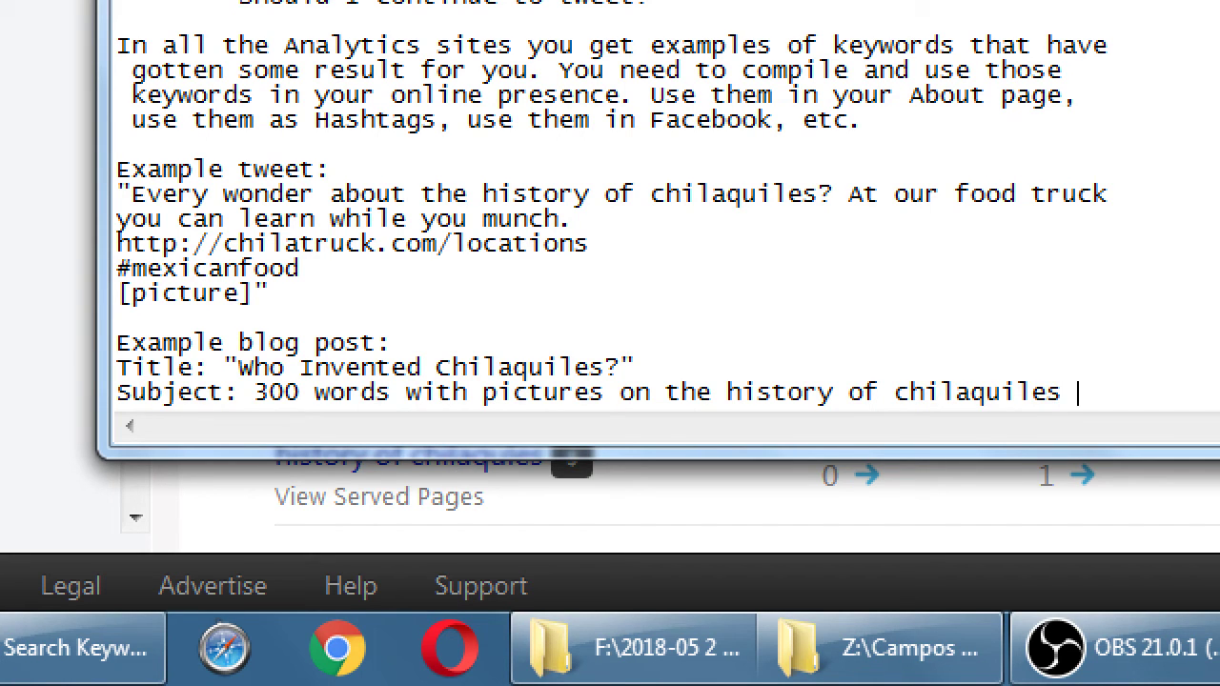
pyautogui.press('BackSpace')
pyautogui.write(', written')
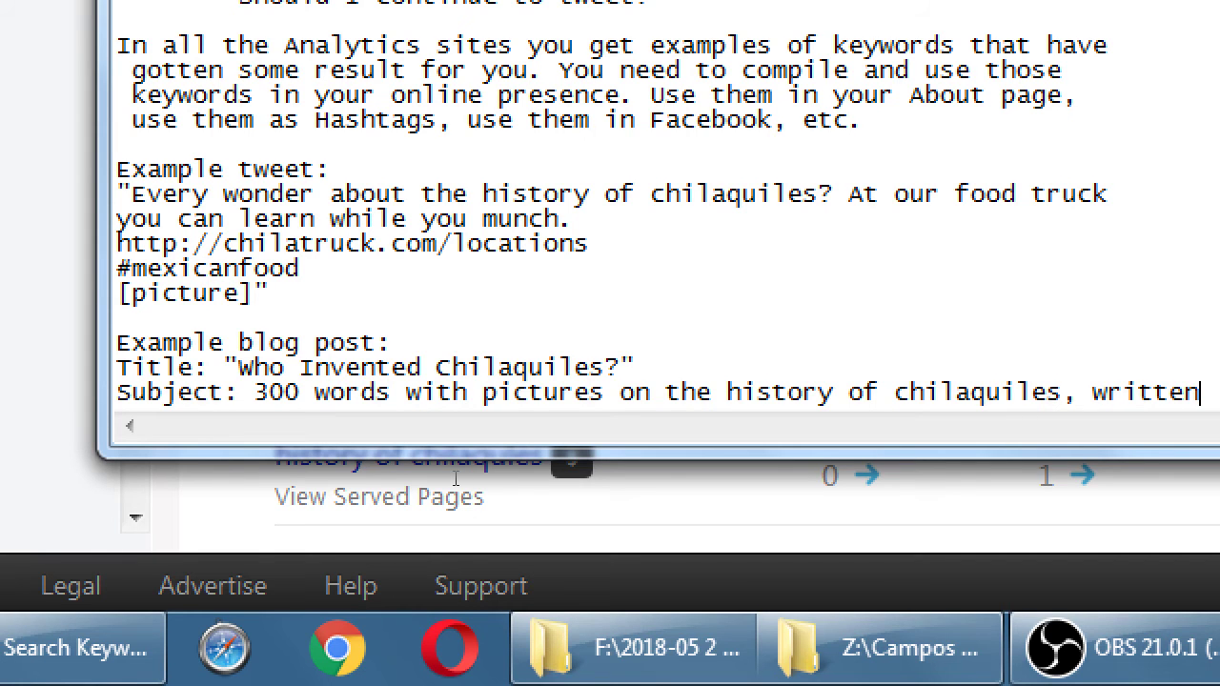
# Continue the subject on an indented second line with "on your website (in the blog section).".
pyautogui.press('Return')
pyautogui.press('Tab')
pyautogui.write('on your')
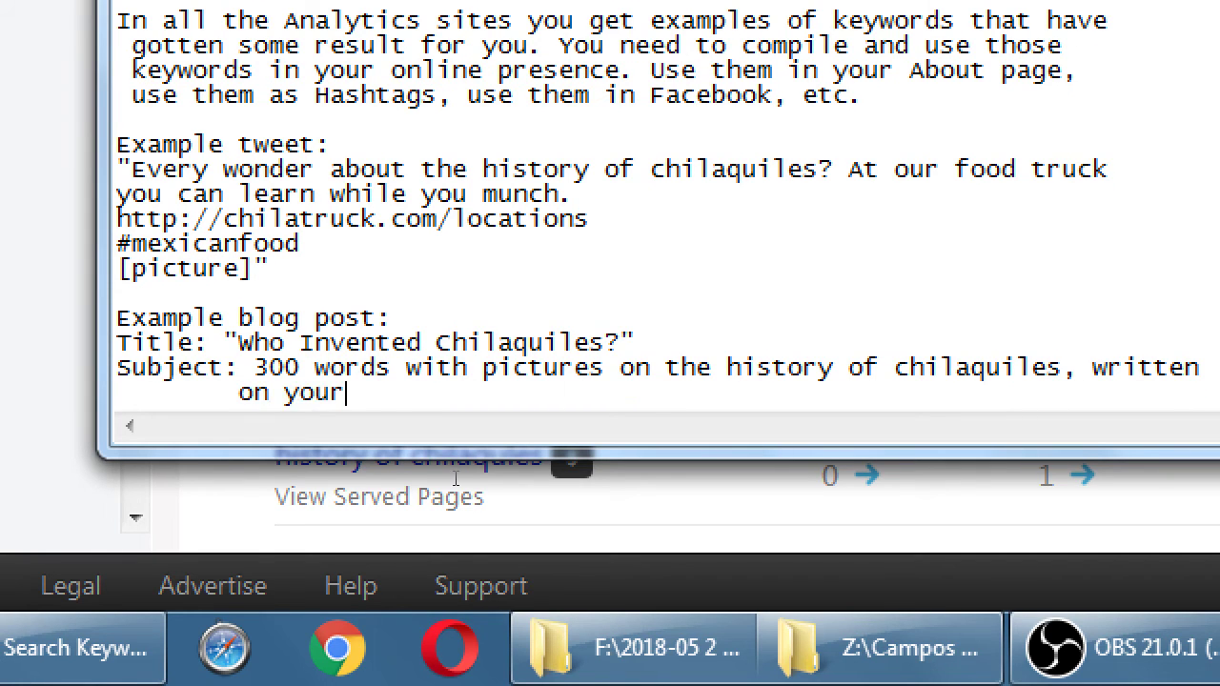
pyautogui.write(' website (')
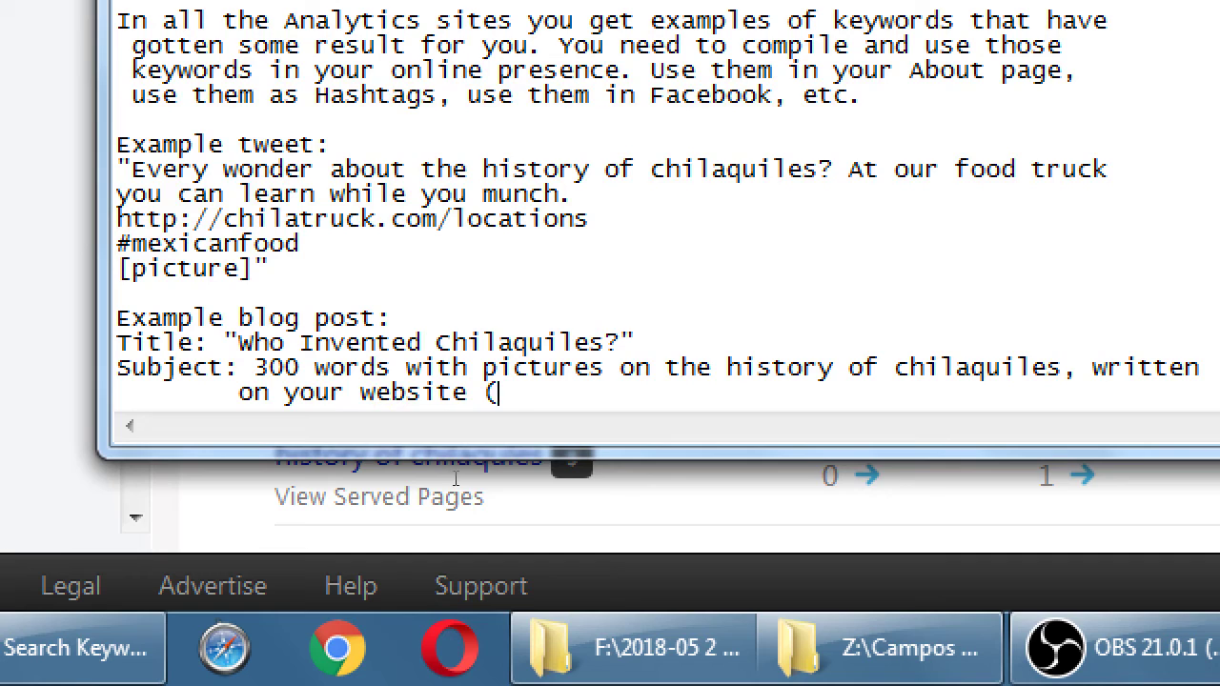
pyautogui.write('in the blog ')
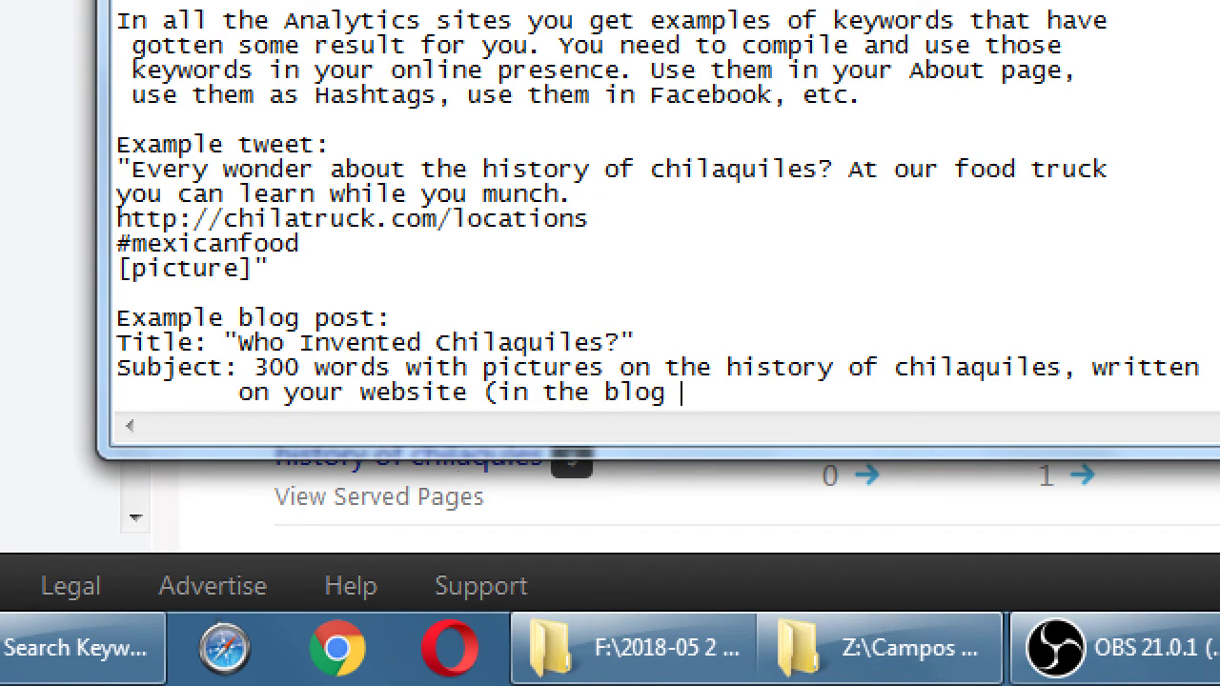
pyautogui.write('section).')
# Add the line "Then promoted on social media" below the blog post subject.
pyautogui.press('Return')
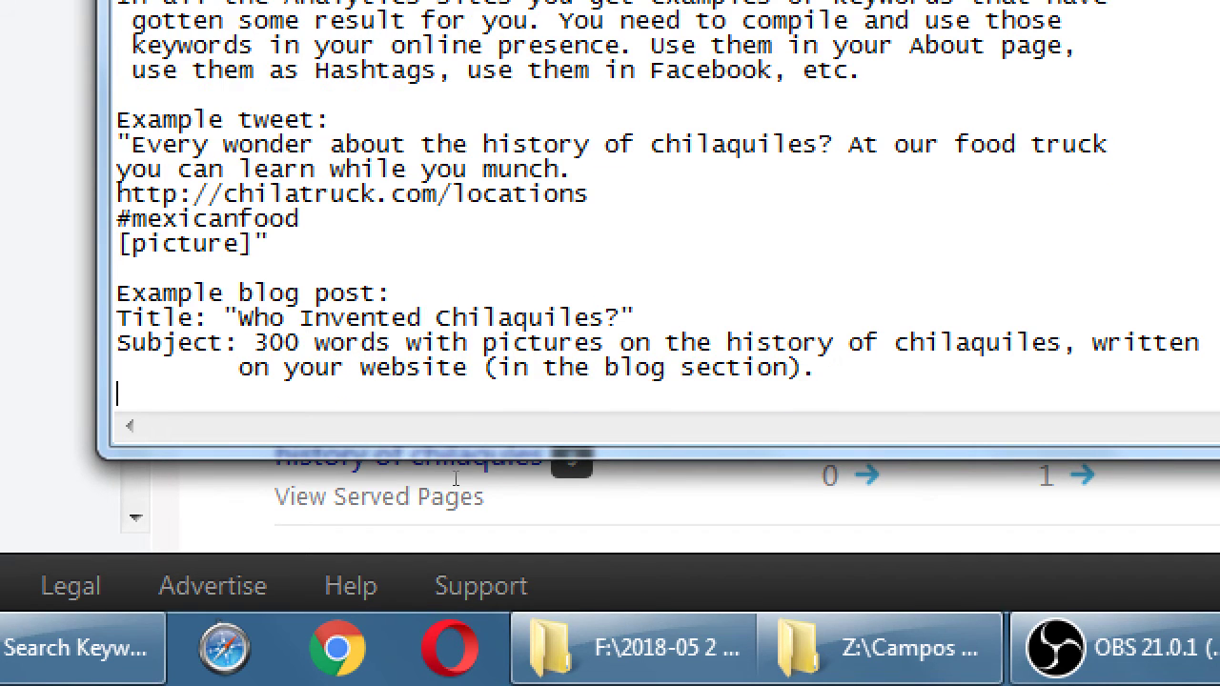
pyautogui.write('Then promoted on ')
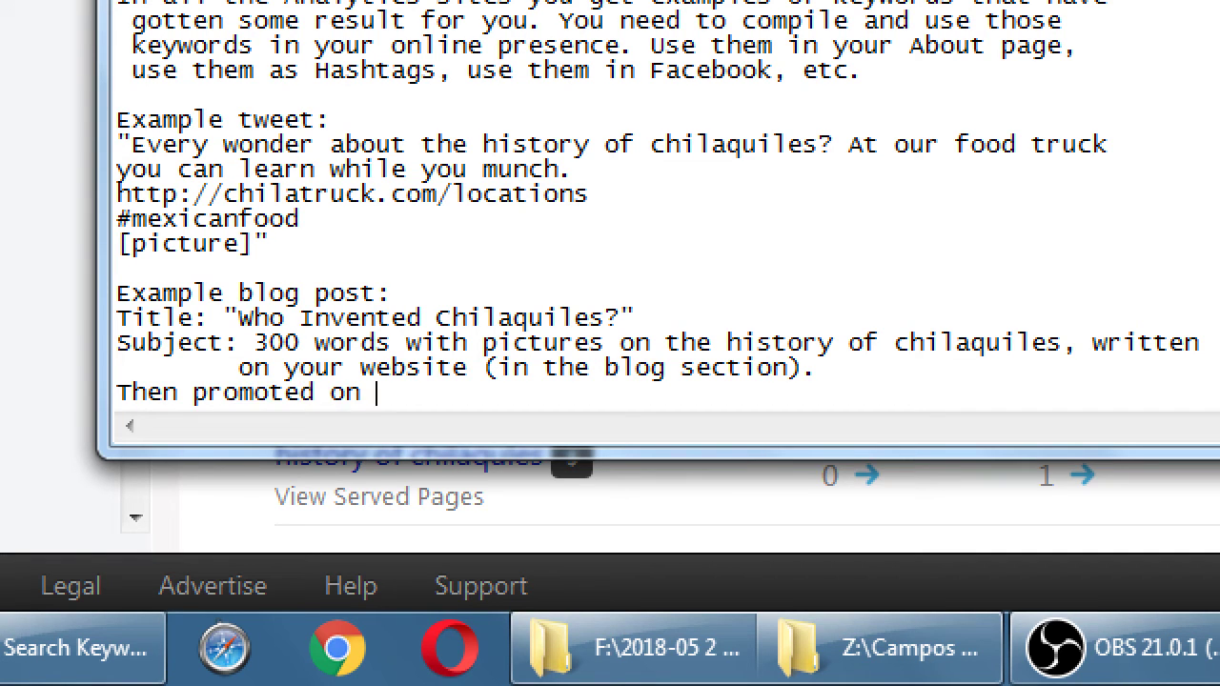
pyautogui.write('social med')
pyautogui.press('BackSpace')
pyautogui.press('BackSpace')
pyautogui.write('media')
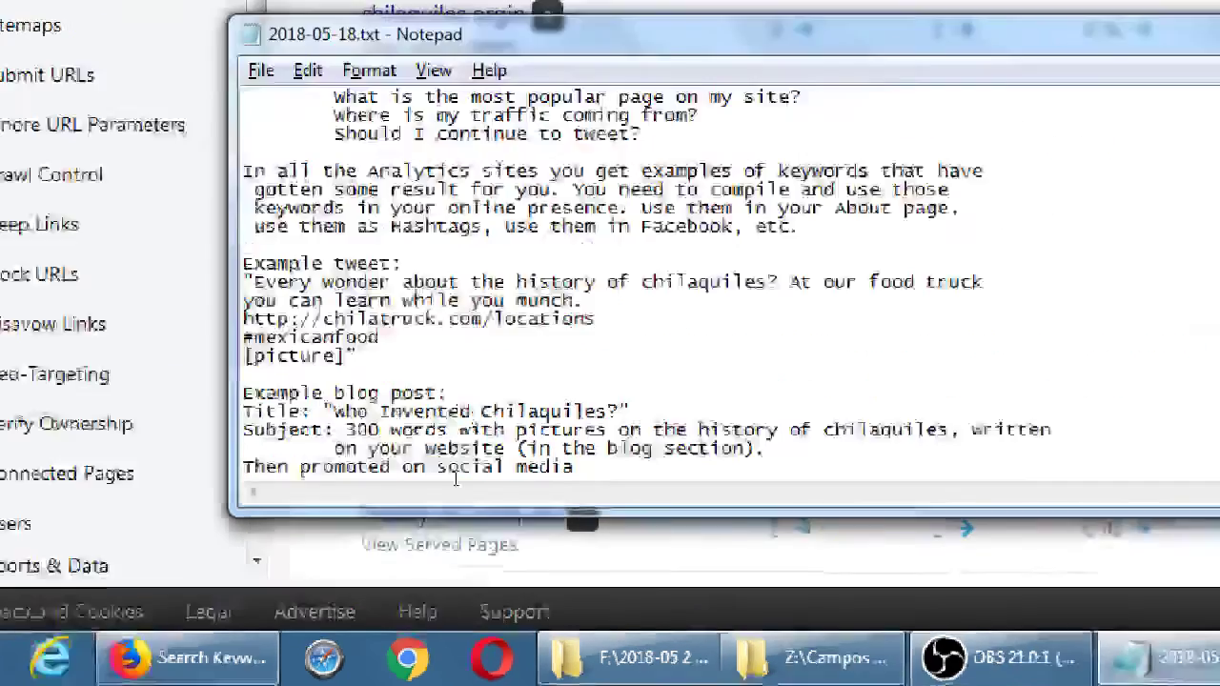
# Switch to the Bing keyword report, read the blog page served for "chilaquiles historia", and close the keyword's traffic details.
pyautogui.hotkey('alt', 'Tab')
pyautogui.scroll(2, 693, 326)
pyautogui.scroll(3, 694, 326)
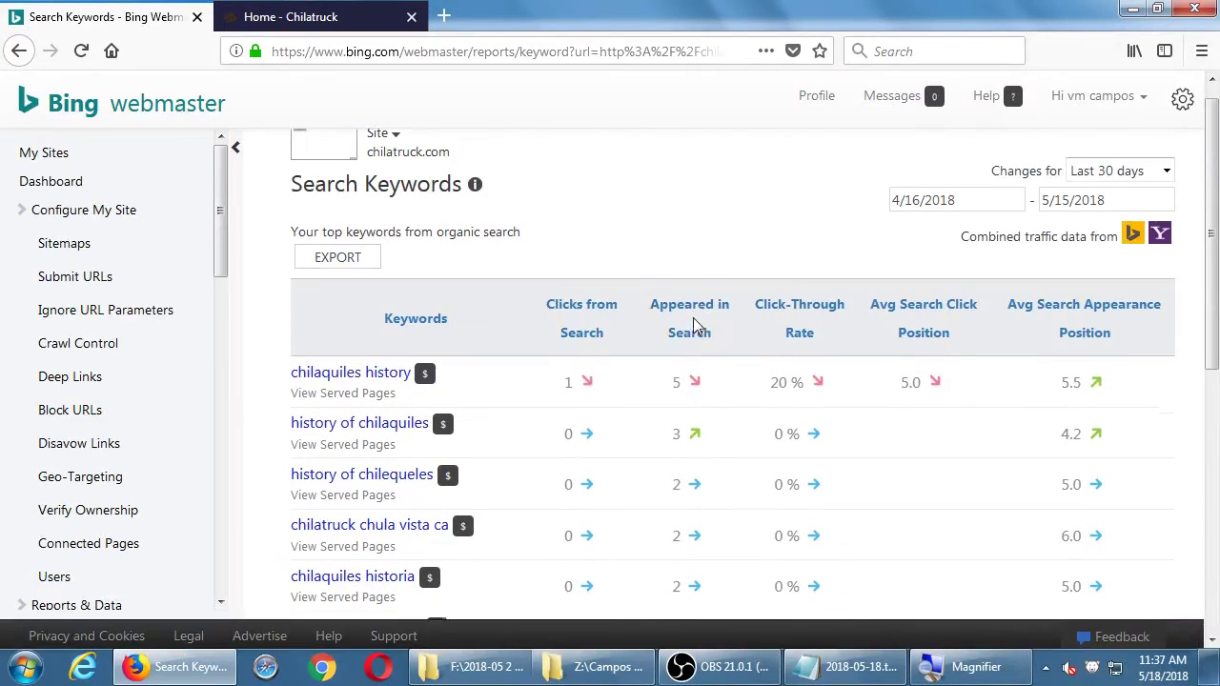
pyautogui.scroll(-3, 544, 423)
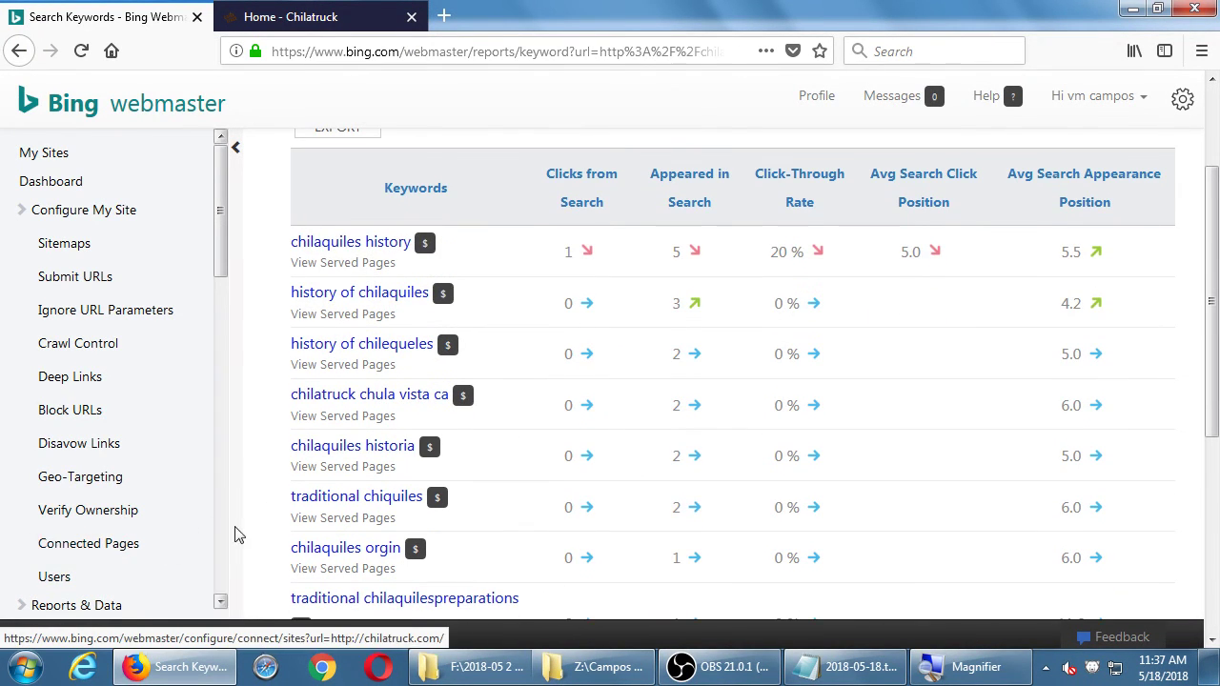
pyautogui.click(356, 466)
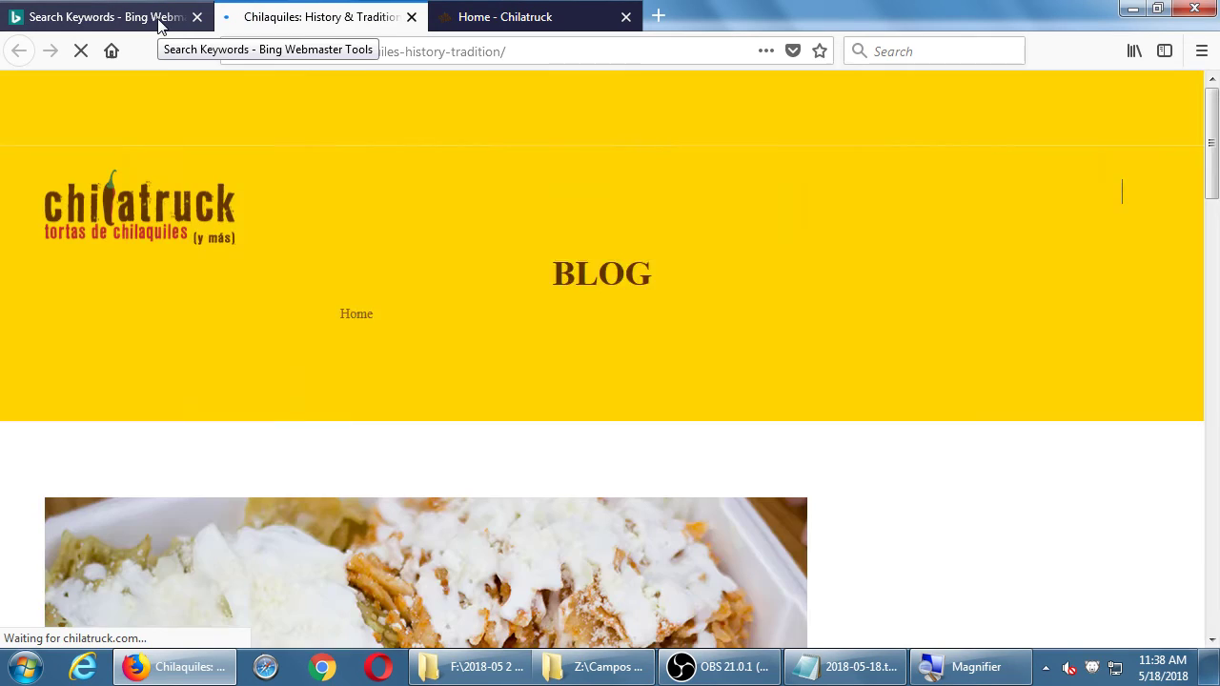
pyautogui.scroll(-6, 778, 405)
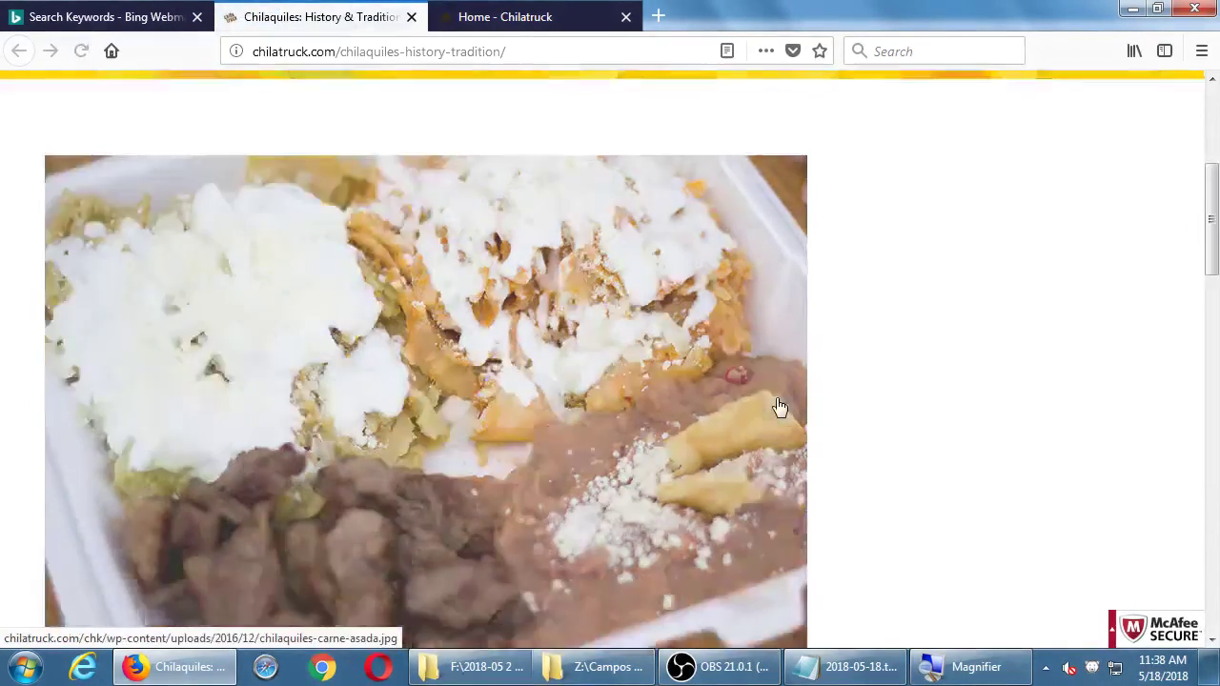
pyautogui.scroll(-8, 777, 405)
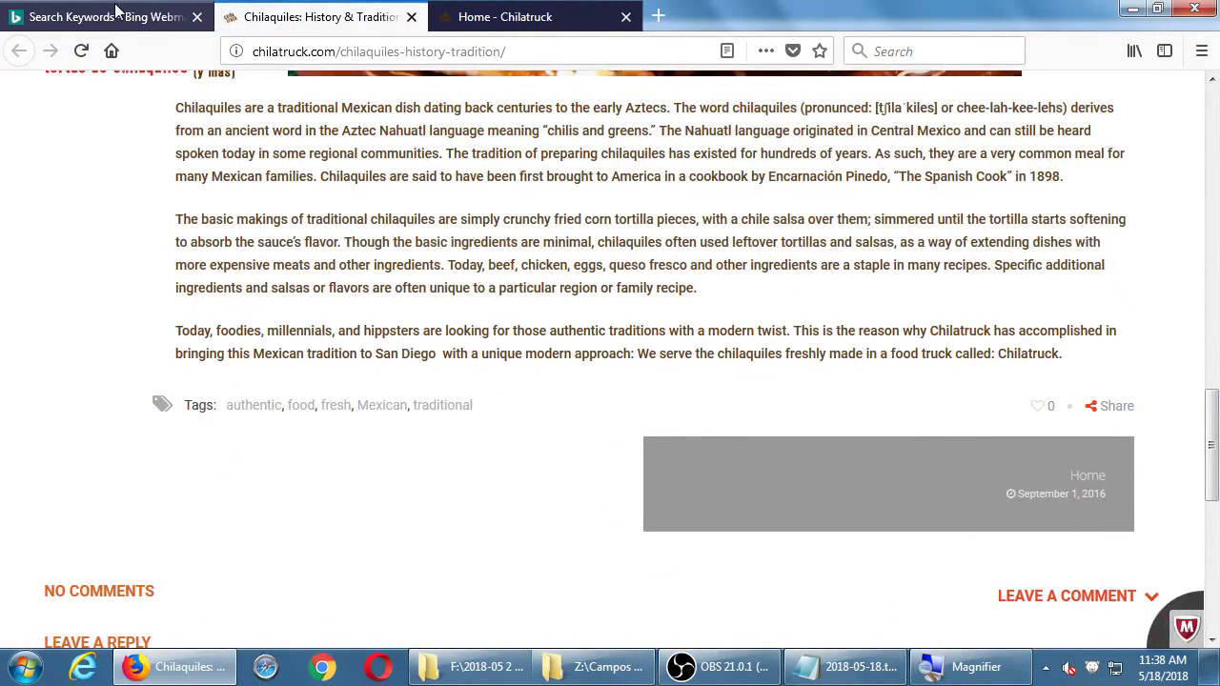
pyautogui.click(117, 11)
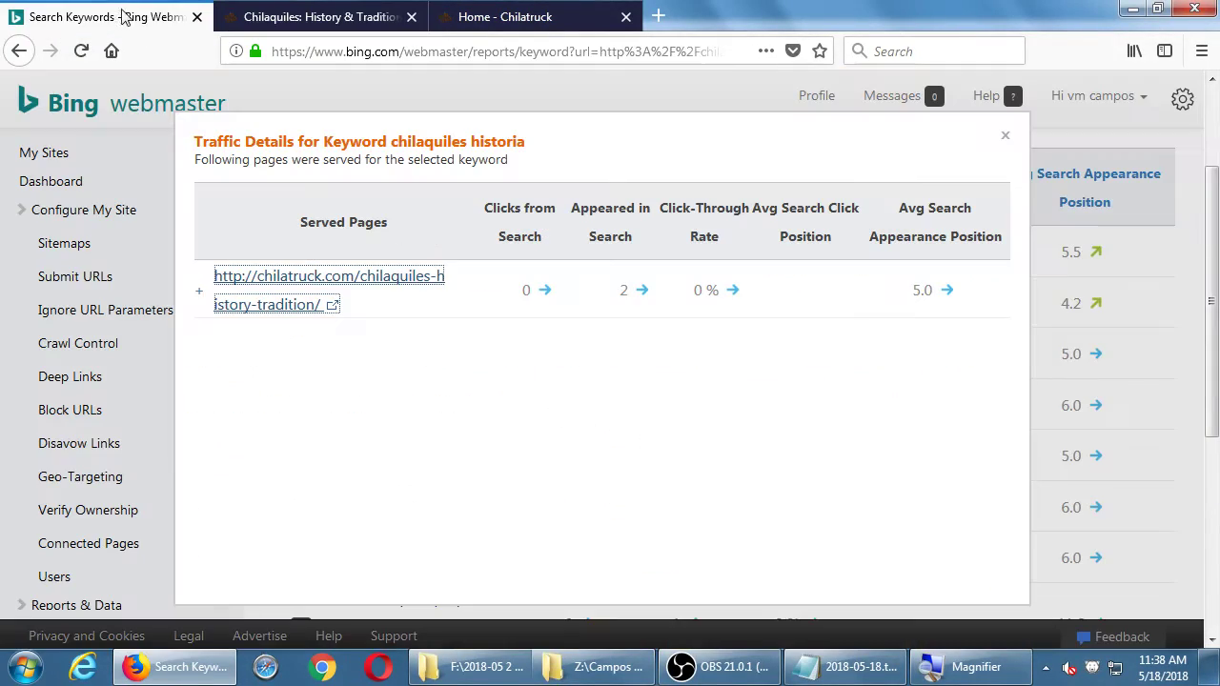
pyautogui.click(1006, 141)
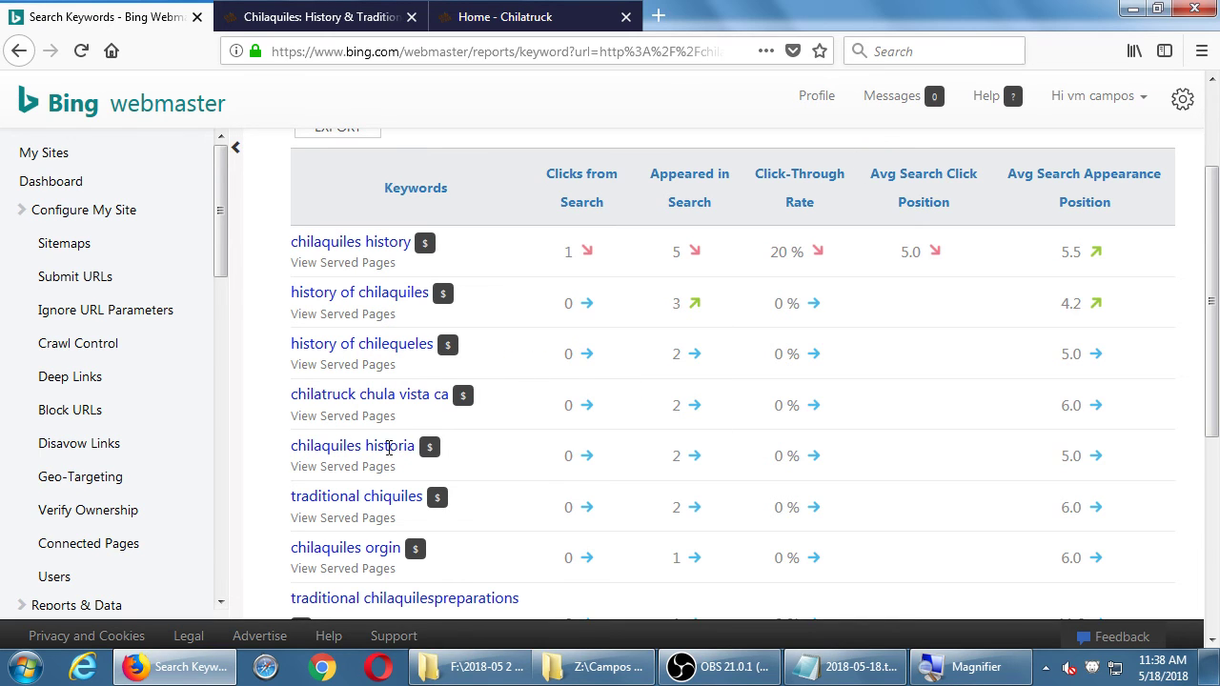
# Reopen the page served for "chilaquiles historia", review its title and body text, and return to the keyword list.
pyautogui.click(361, 475)
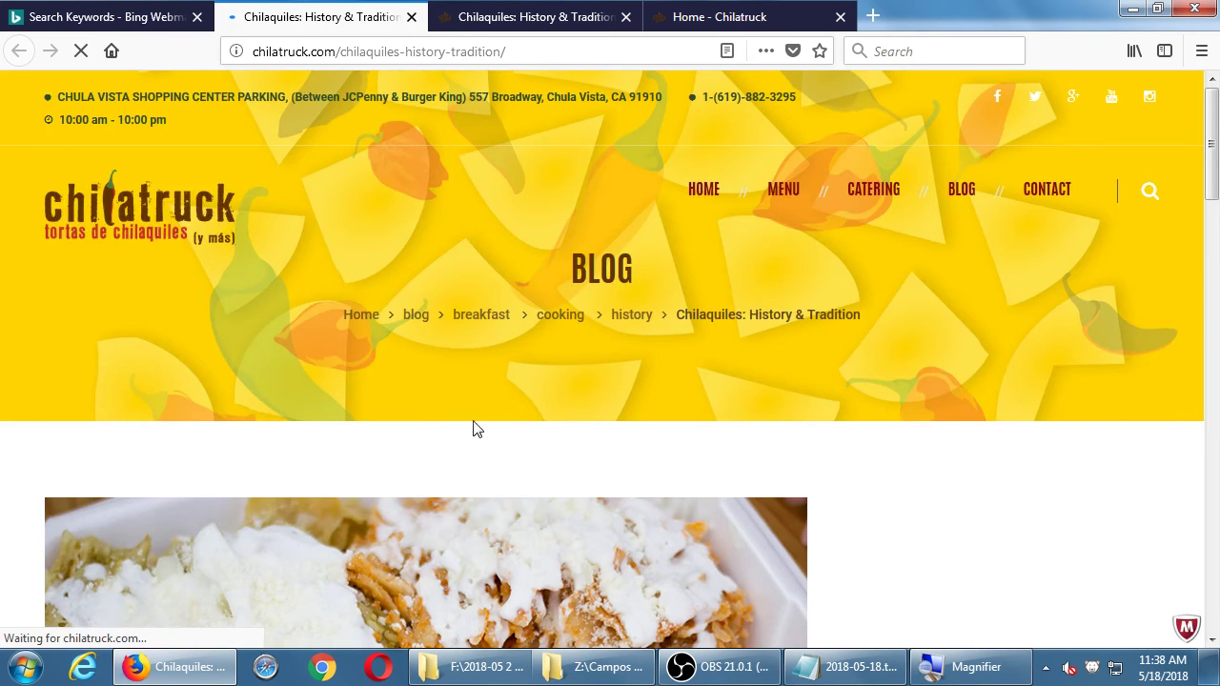
pyautogui.scroll(-1, 471, 428)
pyautogui.scroll(-7, 477, 431)
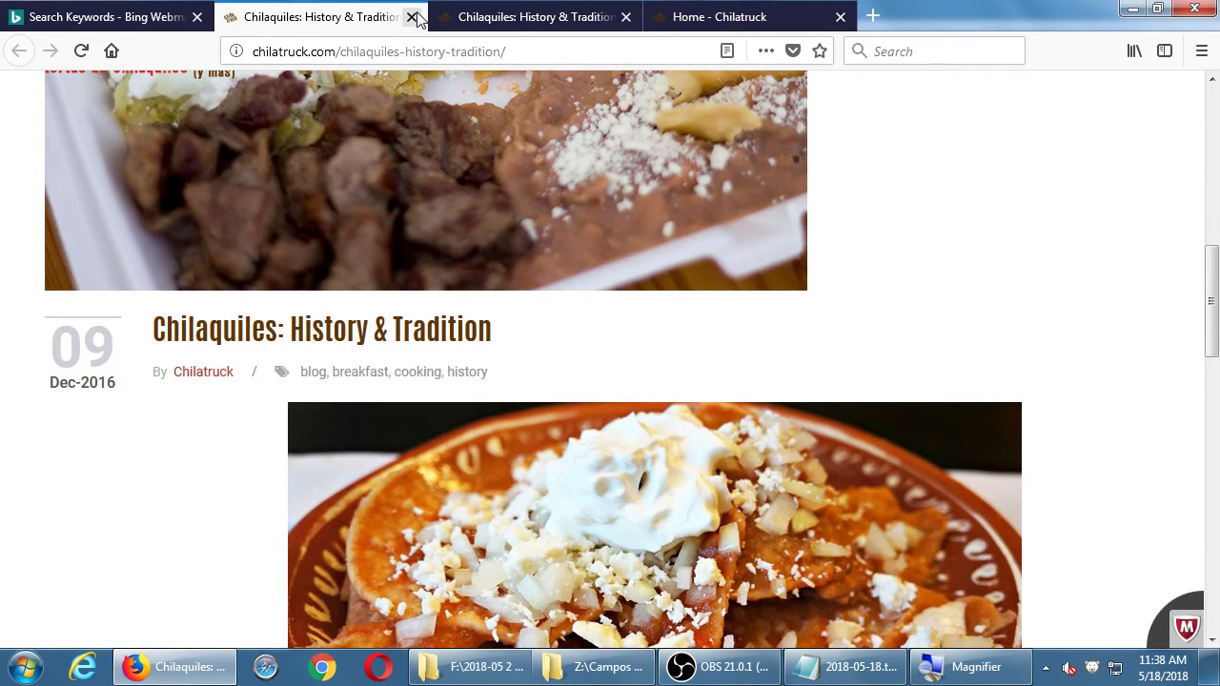
pyautogui.scroll(-10, 305, 283)
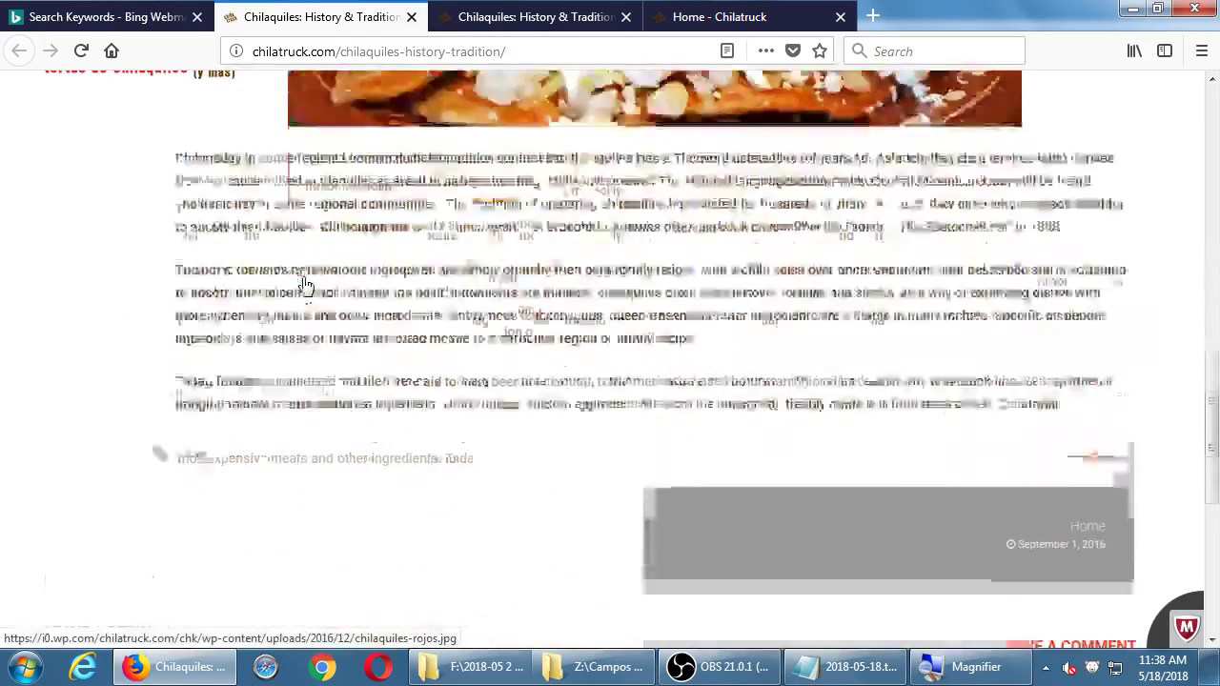
pyautogui.scroll(5, 305, 276)
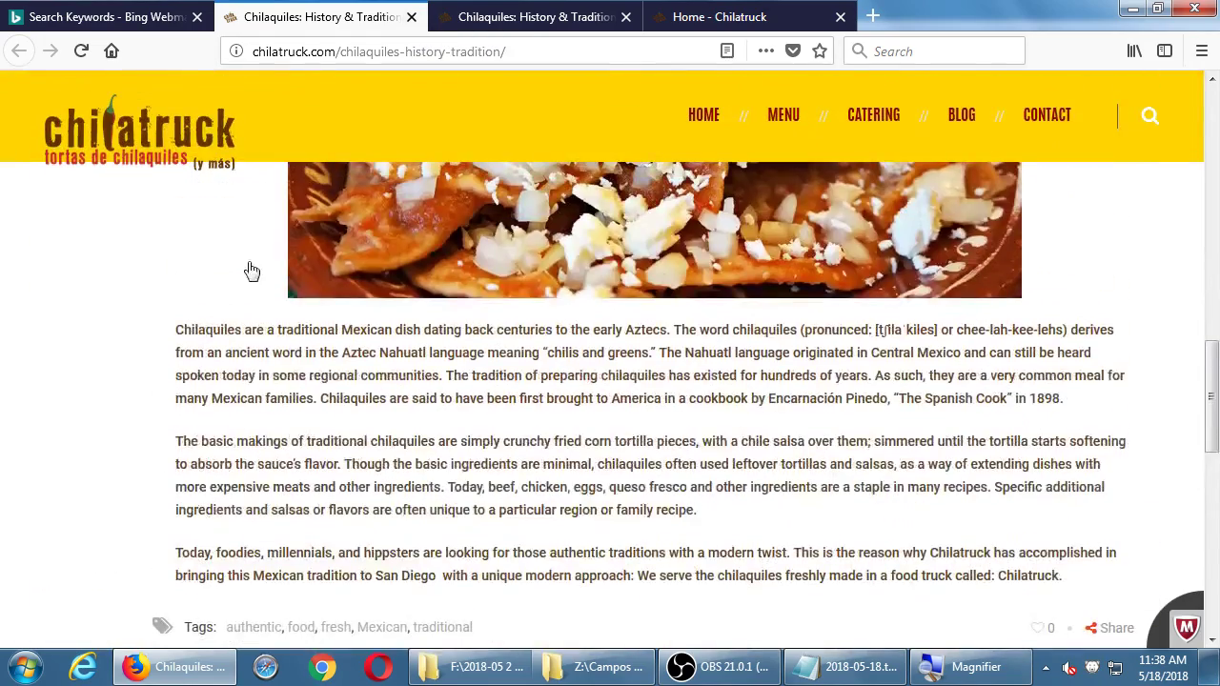
pyautogui.click(99, 15)
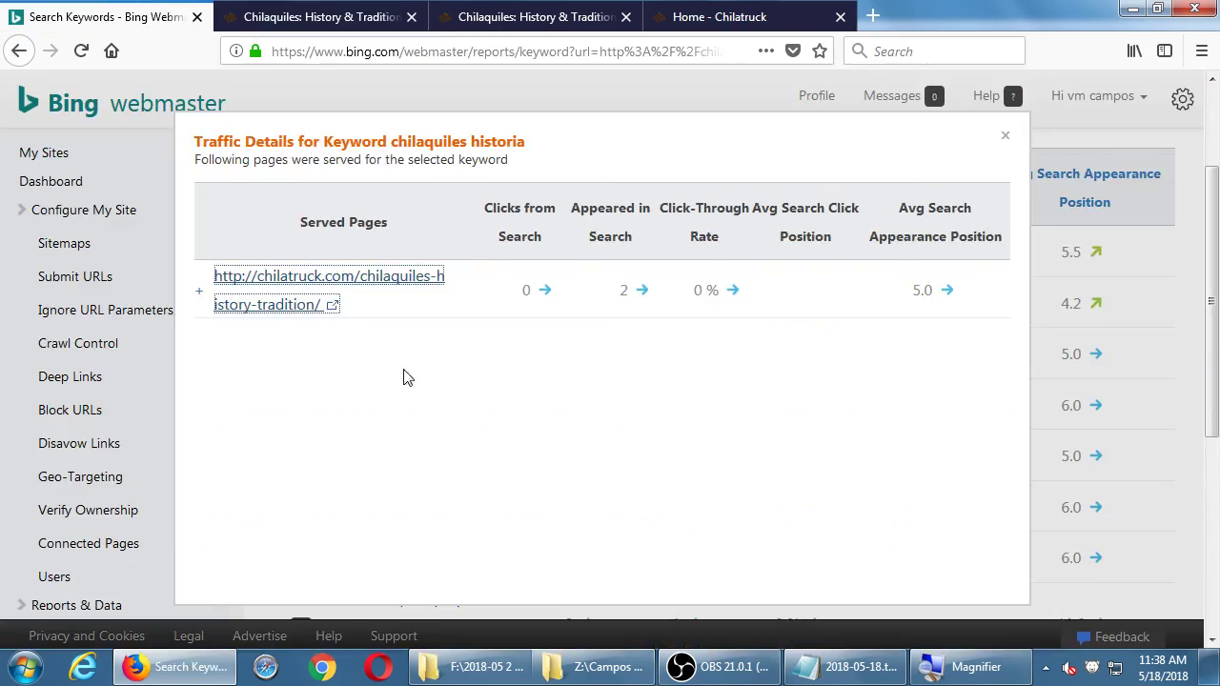
pyautogui.click(1006, 138)
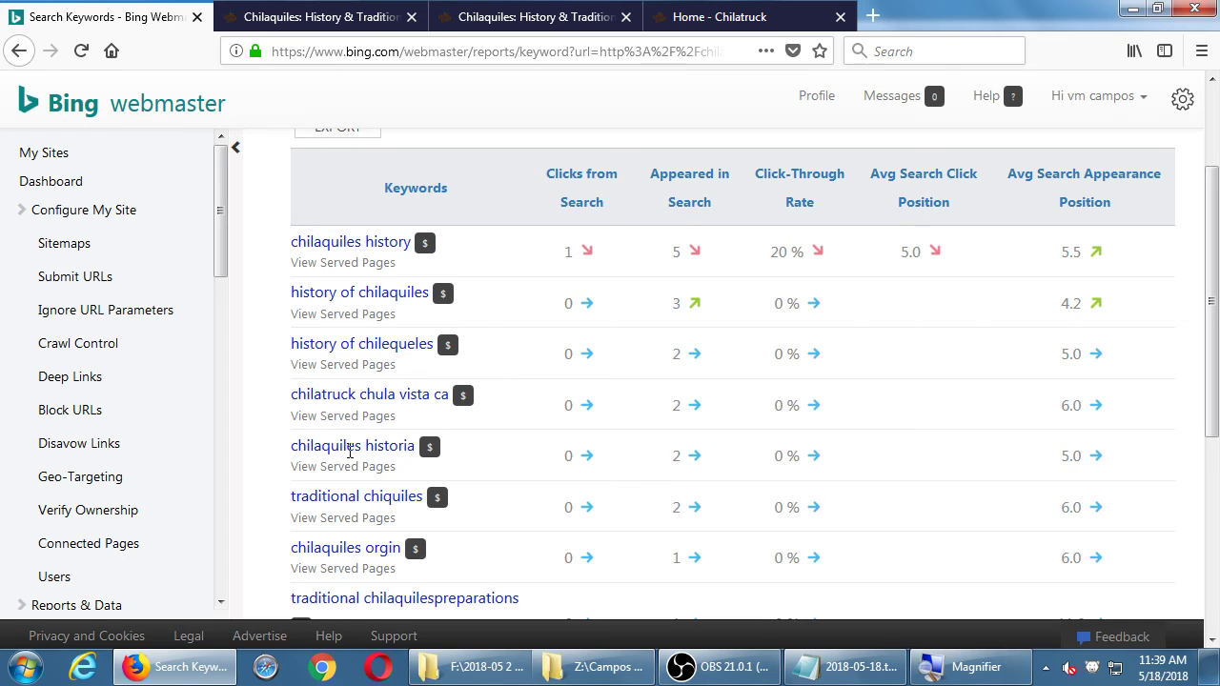
# Search the Chilaquiles: History & Tradition blog post for the word "history" and step through the matches.
pyautogui.click(354, 21)
pyautogui.hotkey('ctrl', 'f')
pyautogui.write('history')
pyautogui.press('Return')
pyautogui.press('Return')
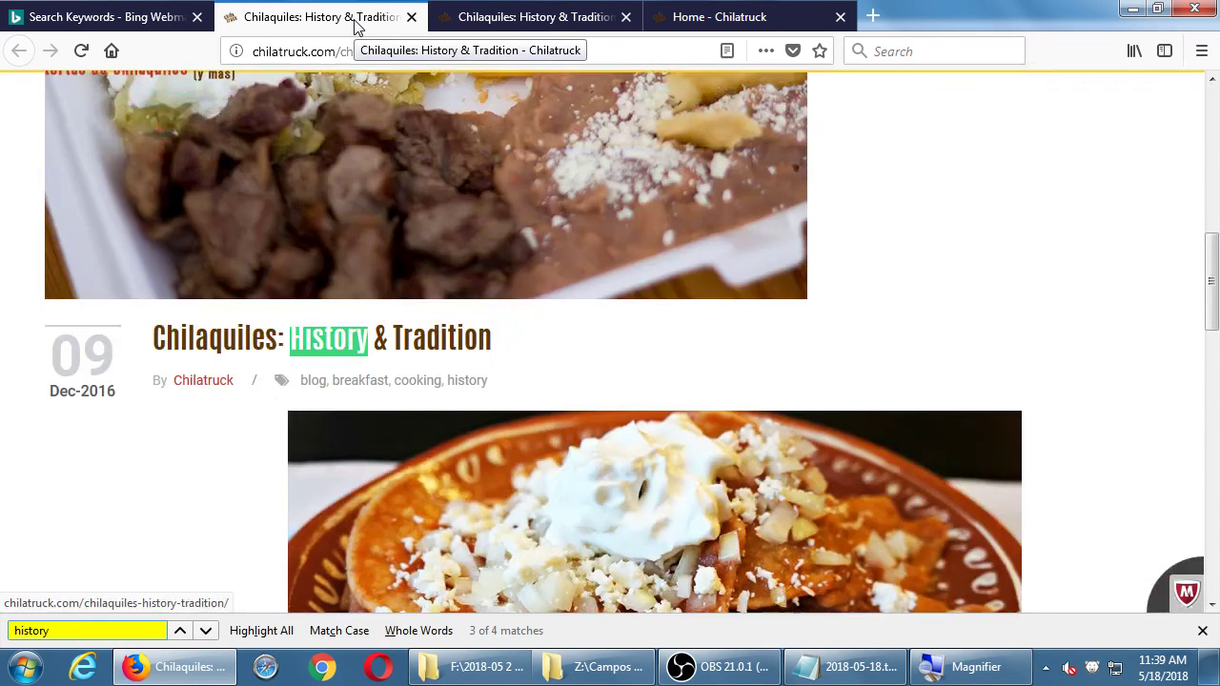
pyautogui.press('Return')
pyautogui.press('Return')
pyautogui.press('Return')
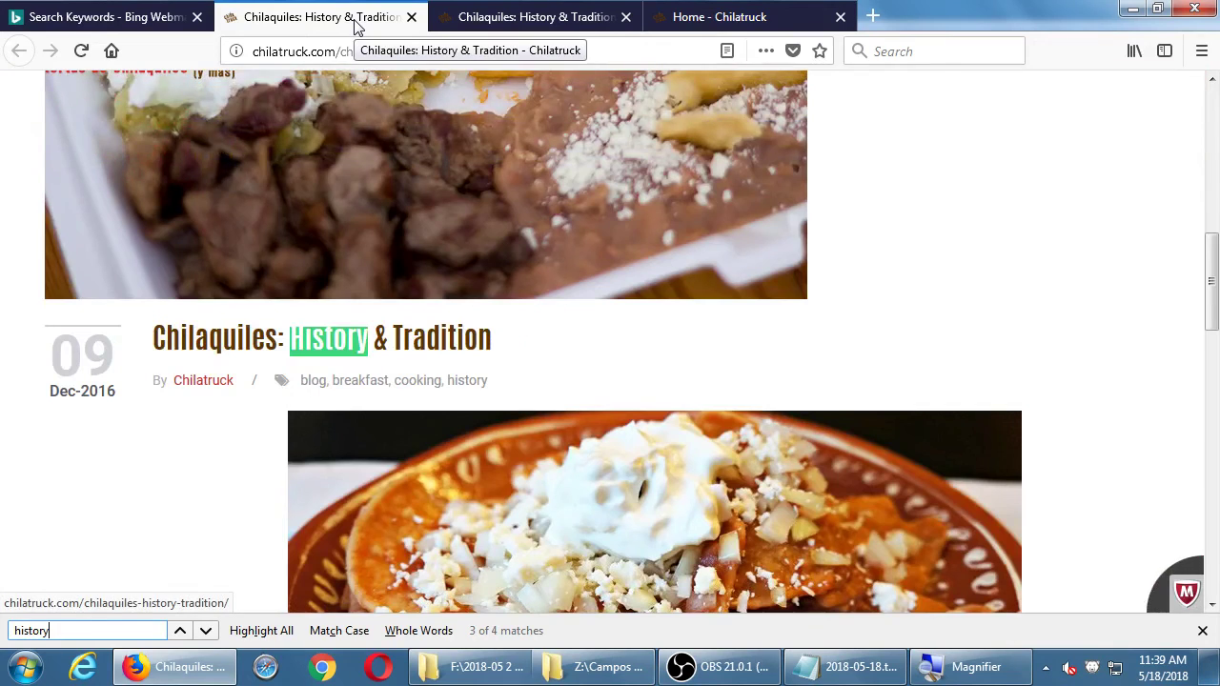
# Examine the blog post's paragraph on the dish's origin, highlighting "1898" and "brought" in its last sentence.
pyautogui.scroll(-10, 349, 196)
pyautogui.scroll(3, 414, 318)
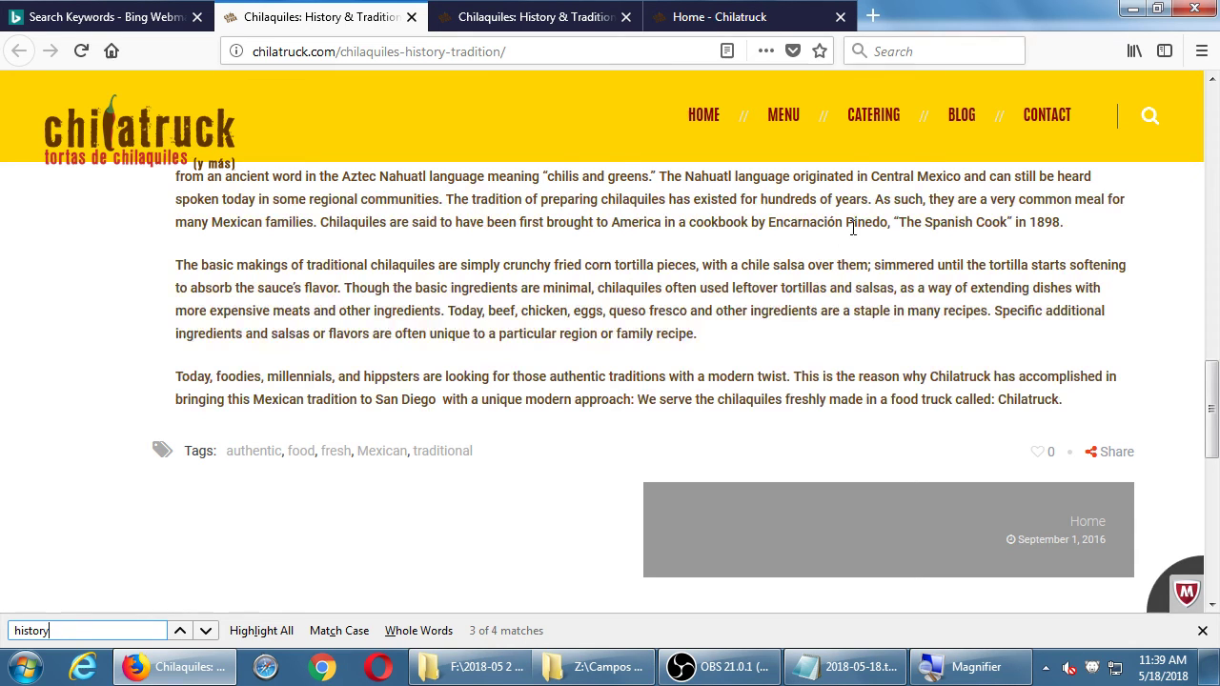
pyautogui.doubleClick(1045, 222)
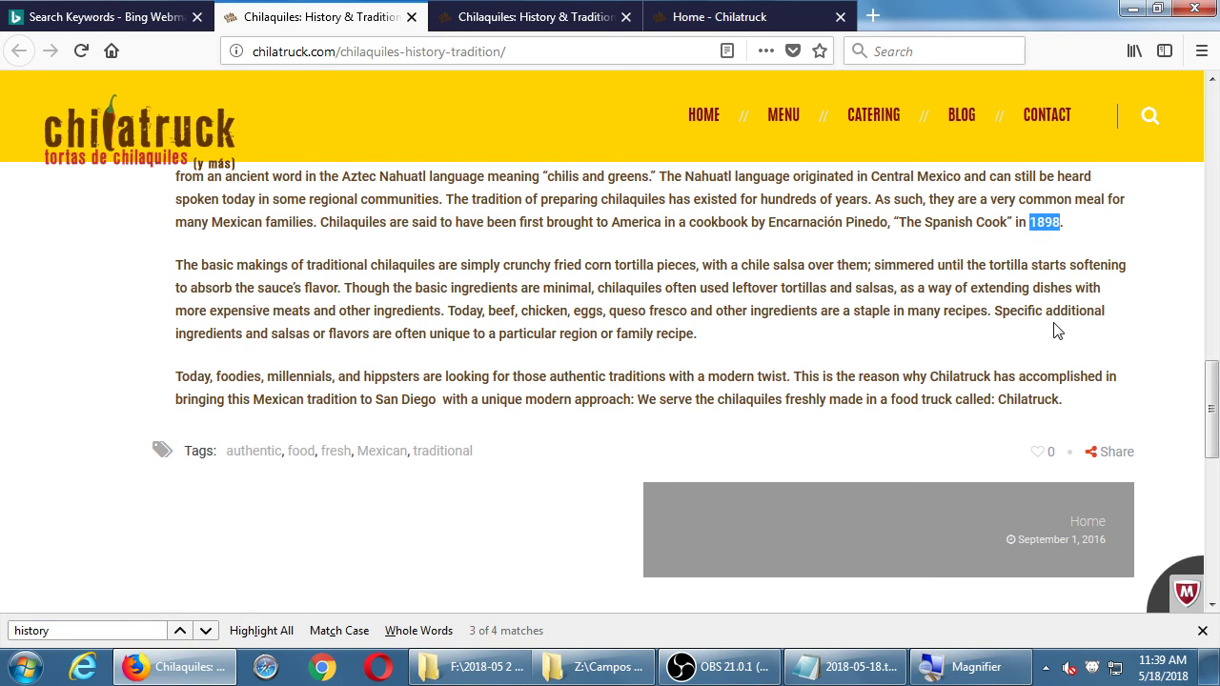
pyautogui.doubleClick(575, 235)
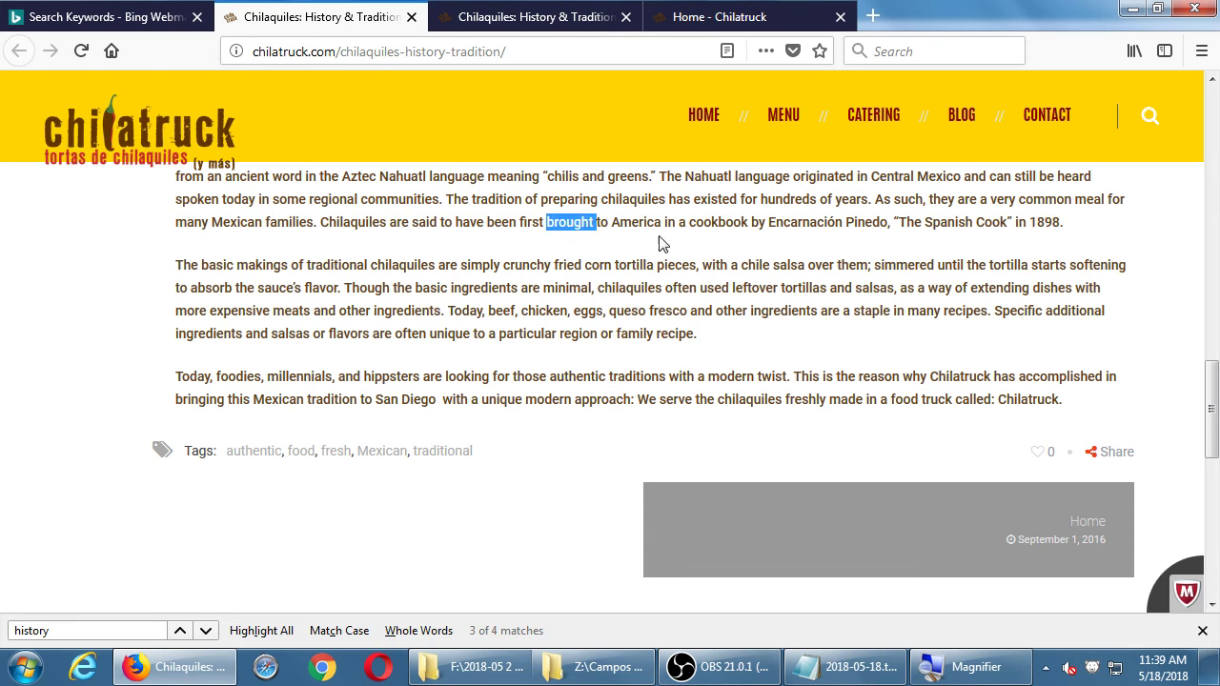
pyautogui.click(867, 247)
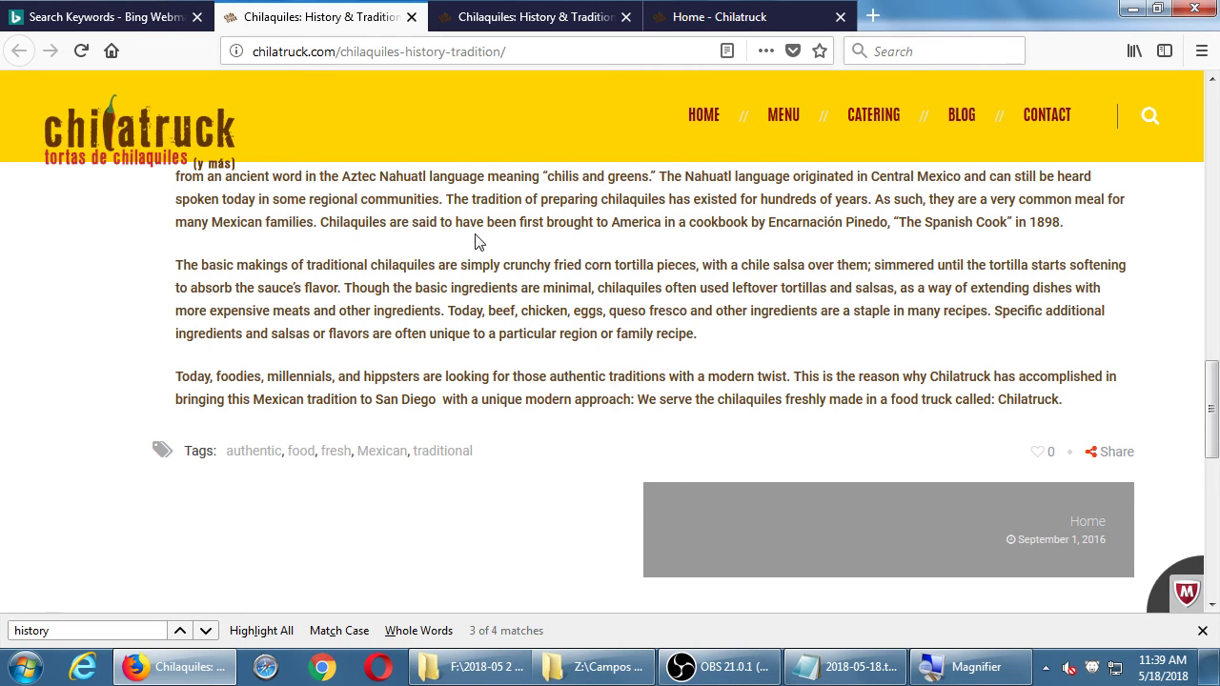
# Return to the Bing Search Keywords report for chilatruck.com and change its reporting period to Last 6 months.
pyautogui.click(100, 19)
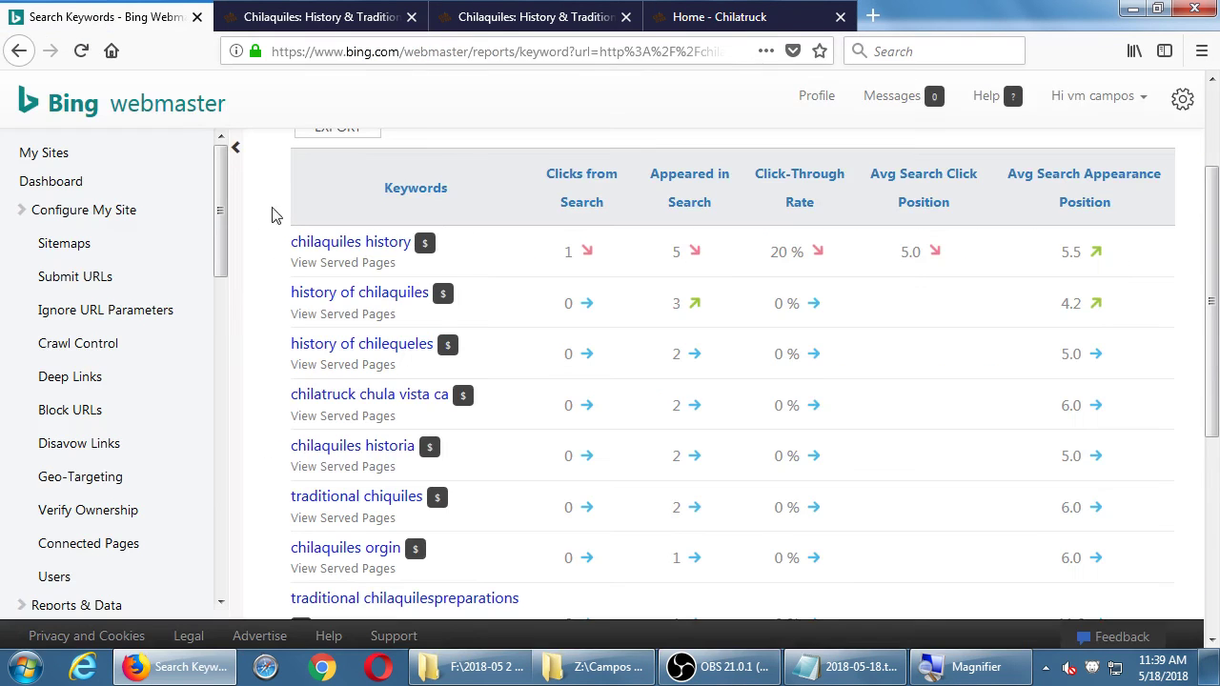
pyautogui.scroll(-5, 398, 390)
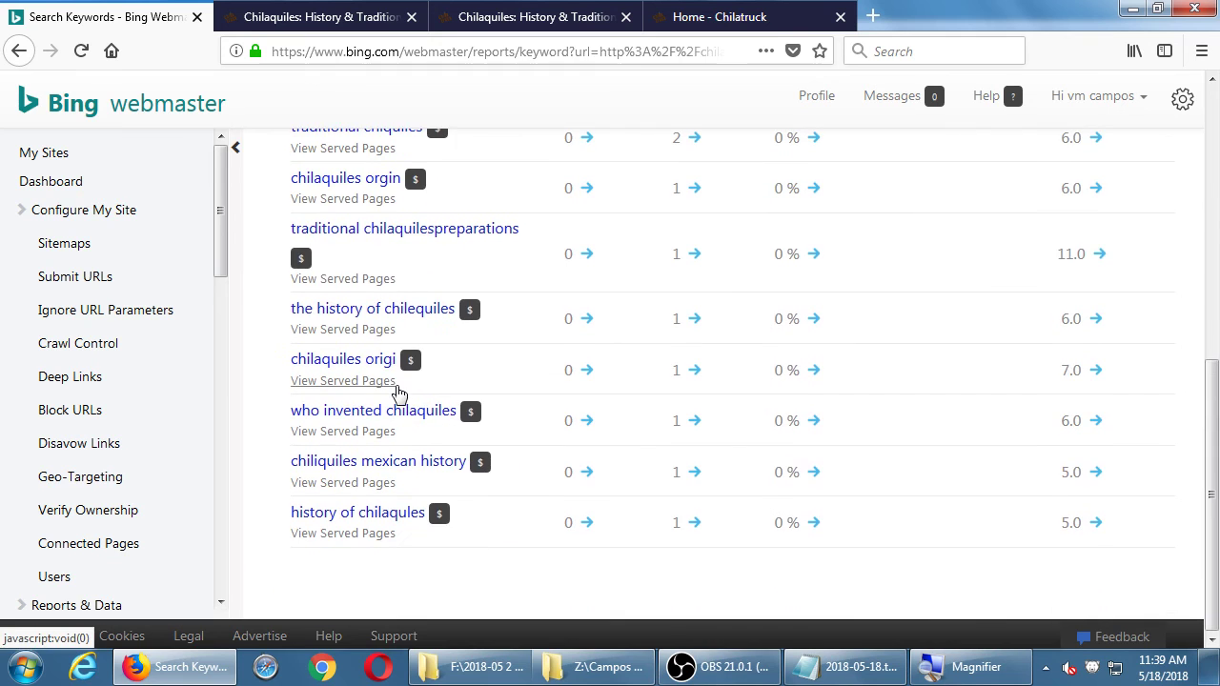
pyautogui.scroll(5, 399, 391)
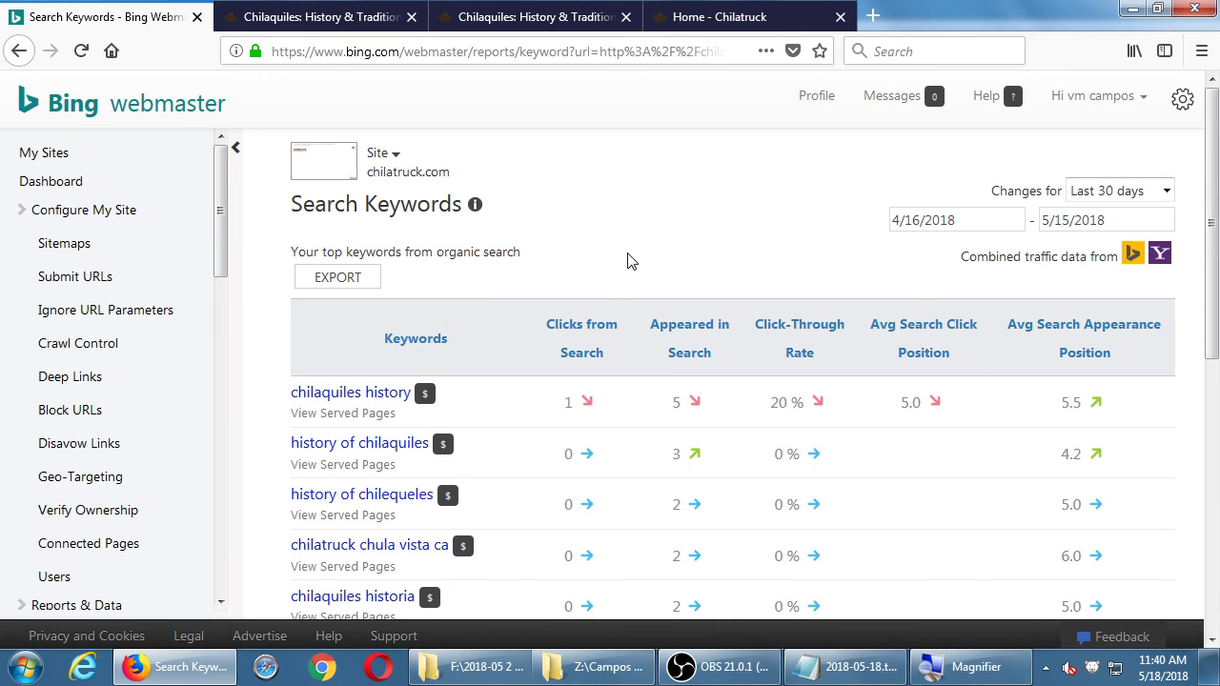
pyautogui.scroll(-5, 627, 260)
pyautogui.scroll(5, 627, 260)
pyautogui.click(1094, 194)
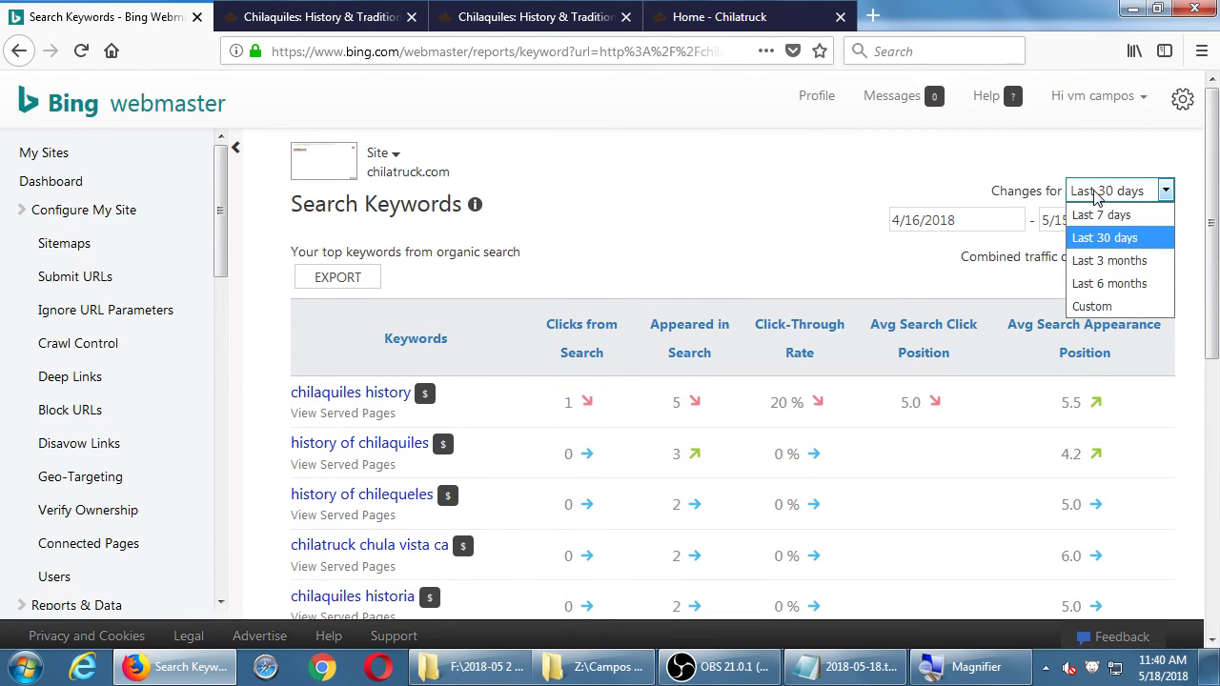
pyautogui.click(1105, 284)
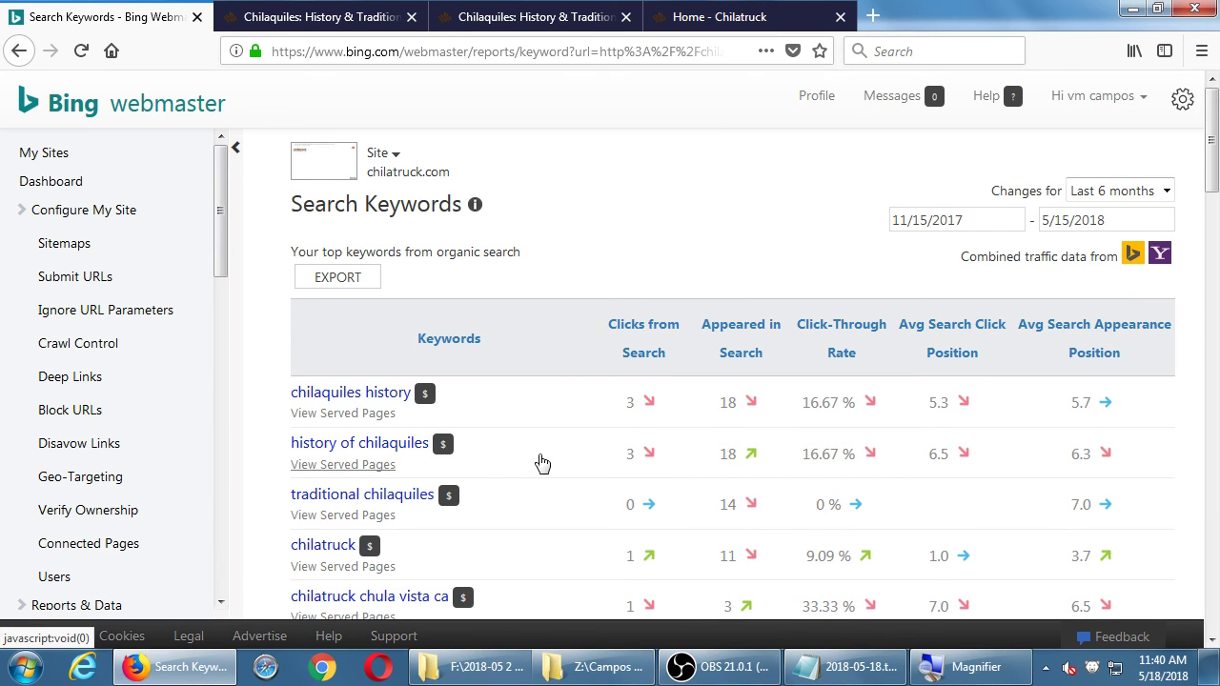
# Examine the full six-month keyword list, comparing the search phrases with their clicks, appearances and average positions.
pyautogui.scroll(-2, 540, 462)
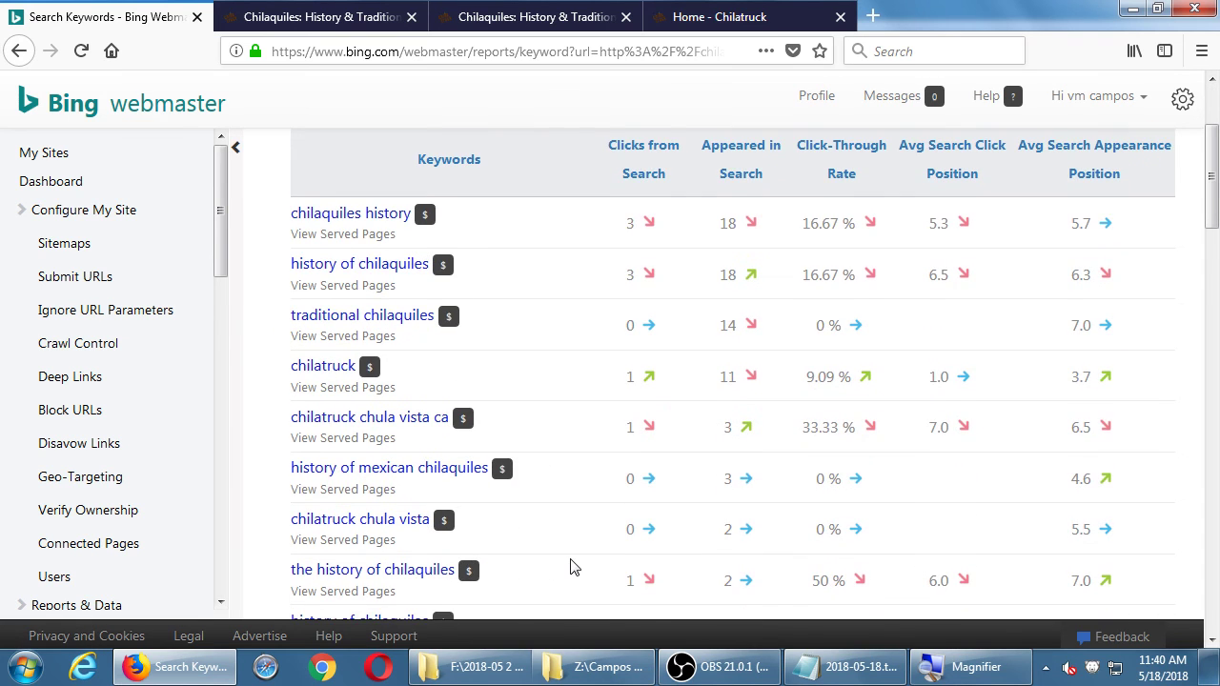
pyautogui.scroll(-4, 571, 566)
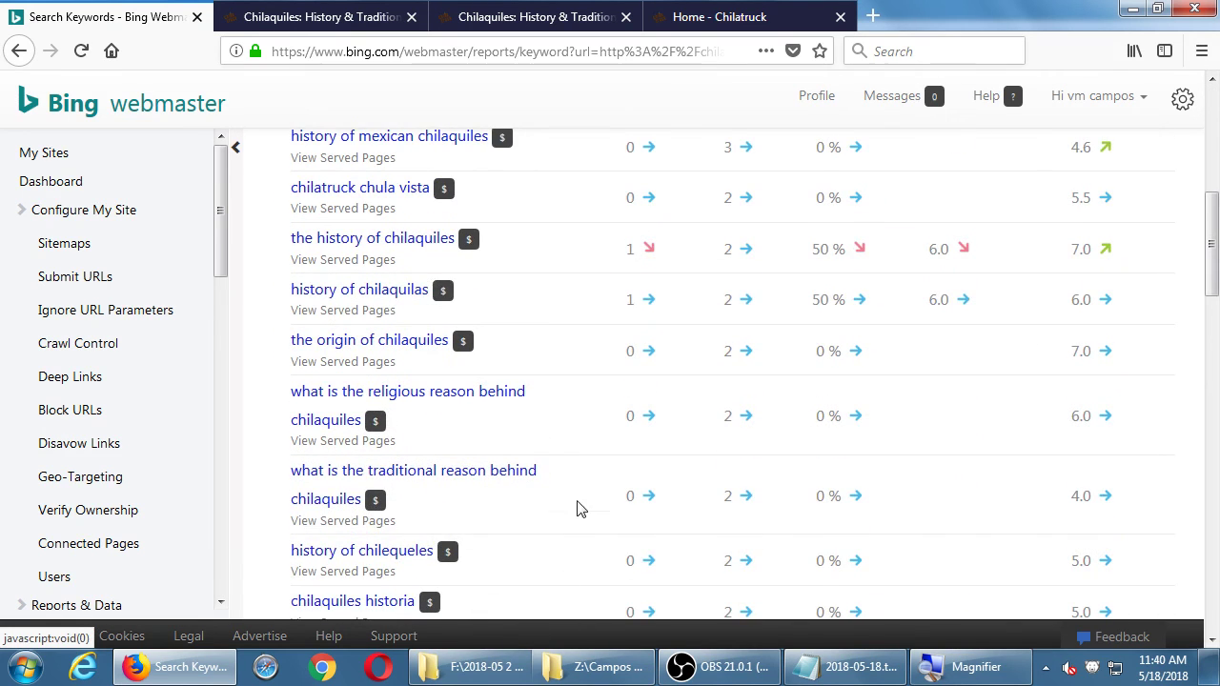
pyautogui.scroll(-1, 574, 507)
pyautogui.scroll(-9, 575, 502)
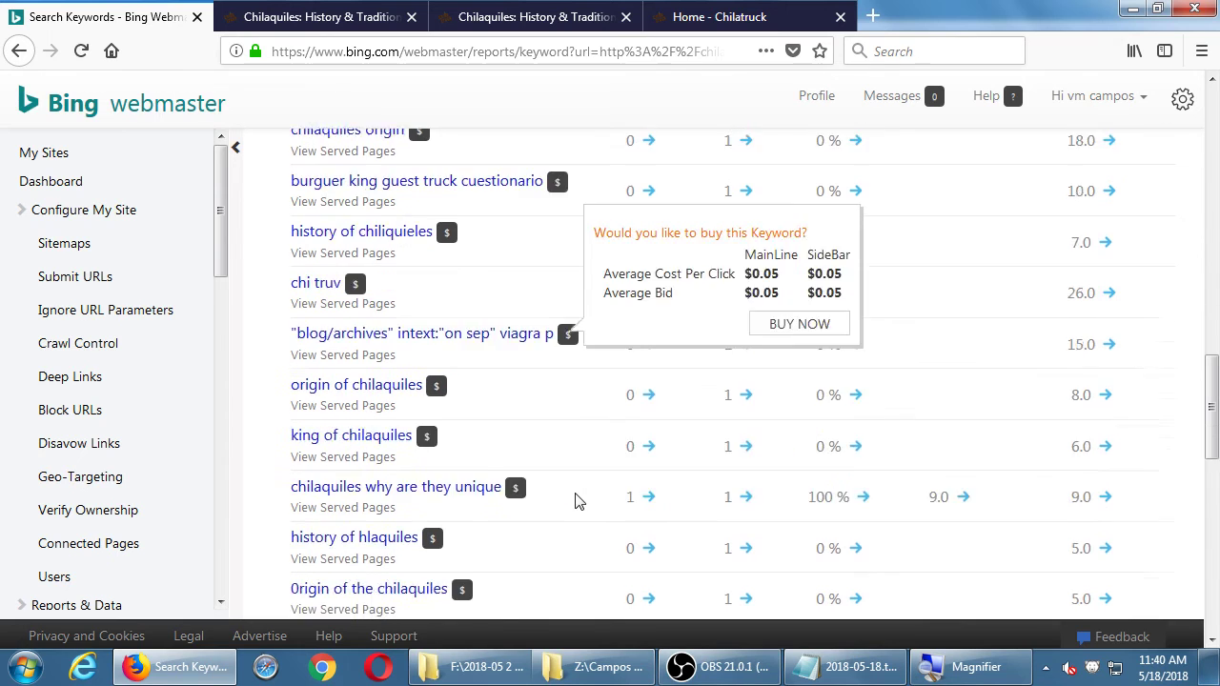
pyautogui.scroll(-1, 575, 501)
pyautogui.scroll(-1, 579, 503)
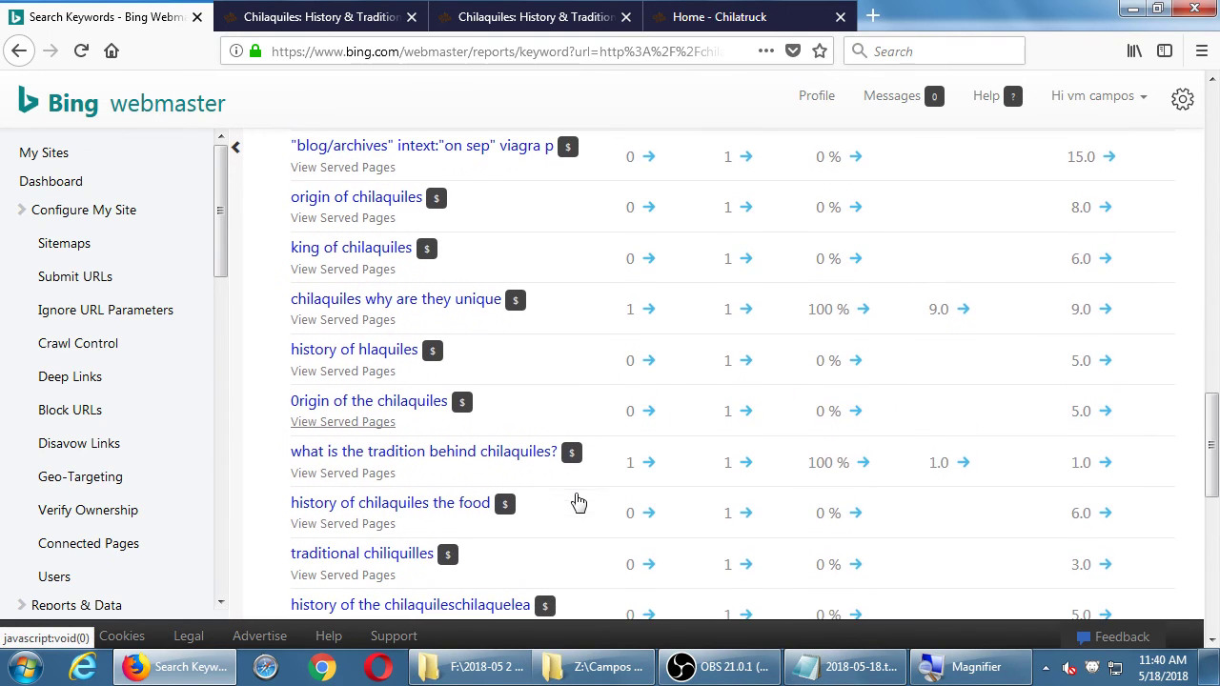
pyautogui.scroll(-1, 579, 503)
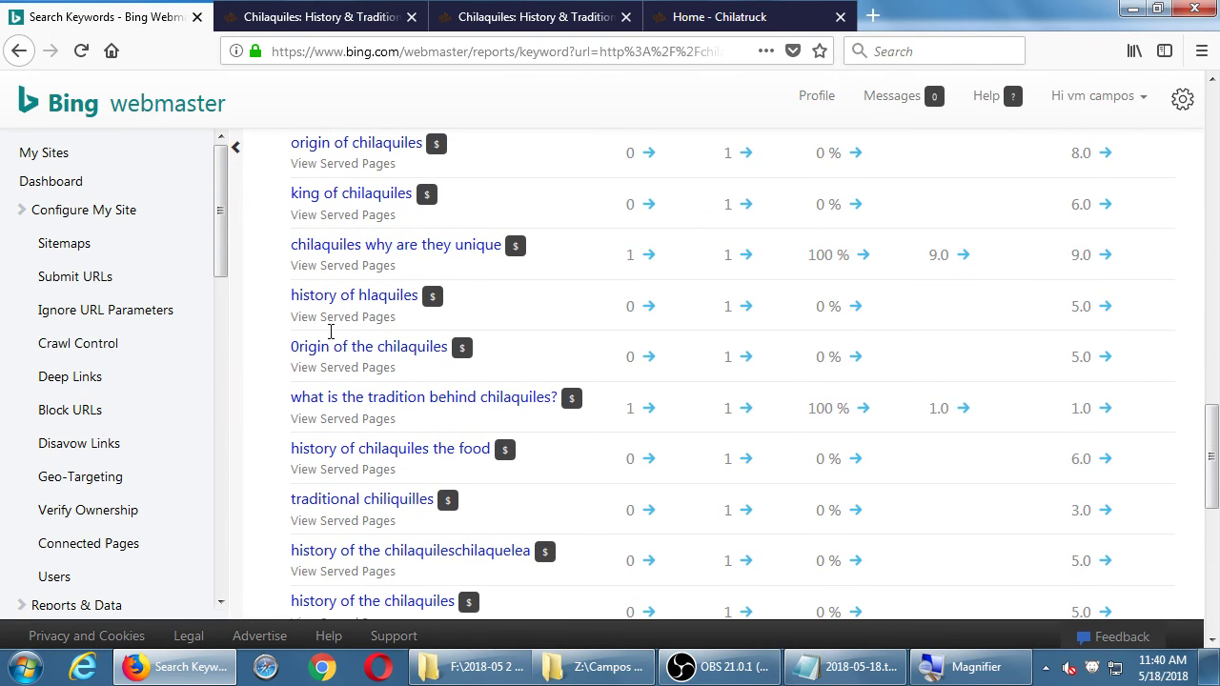
pyautogui.scroll(-3, 648, 473)
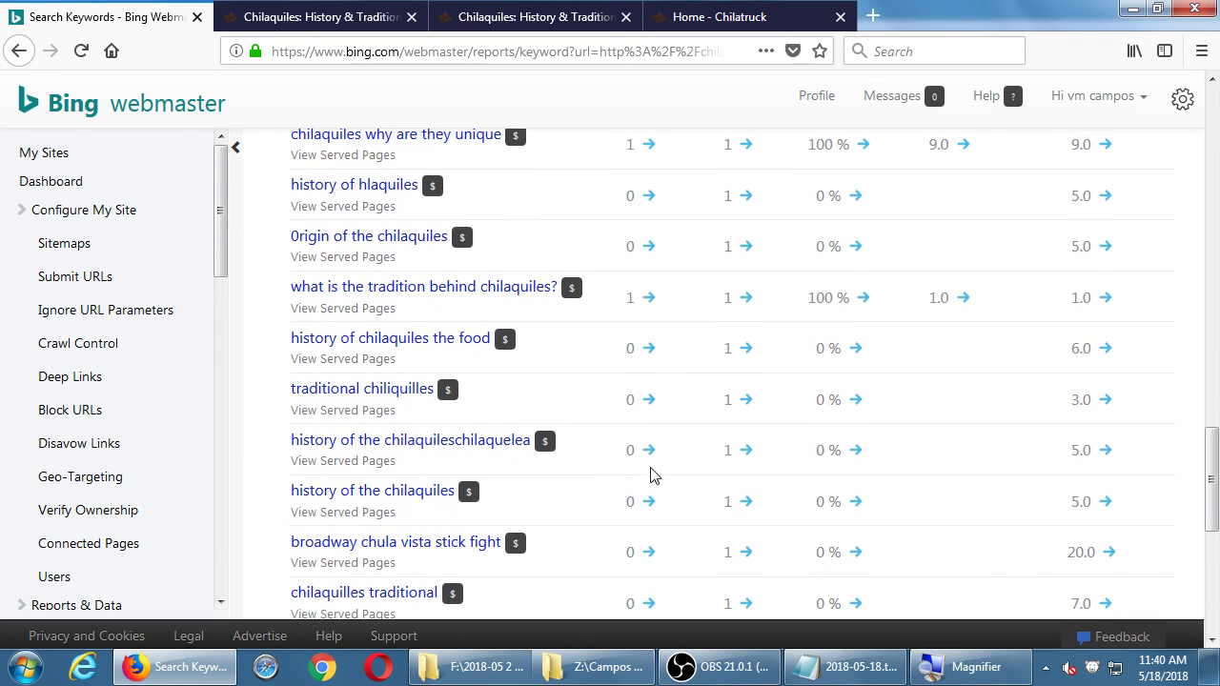
pyautogui.scroll(-2, 650, 490)
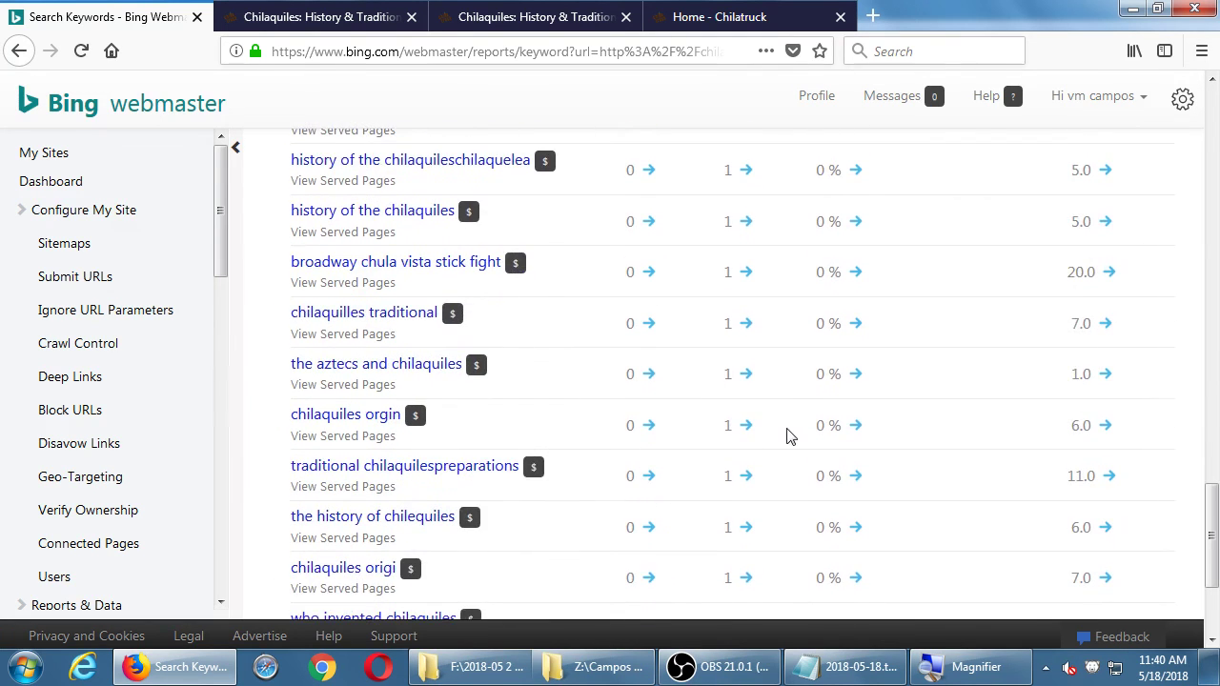
pyautogui.scroll(-4, 975, 430)
pyautogui.scroll(12, 953, 266)
pyautogui.scroll(-1, 743, 240)
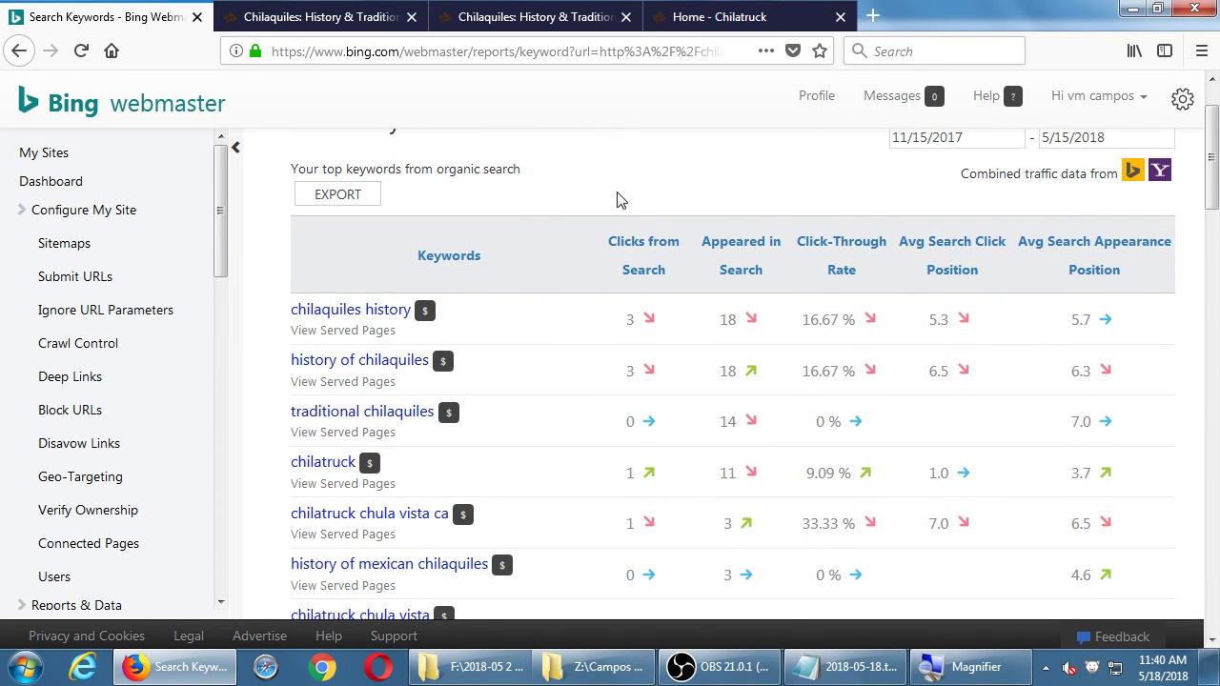
pyautogui.scroll(1, 617, 200)
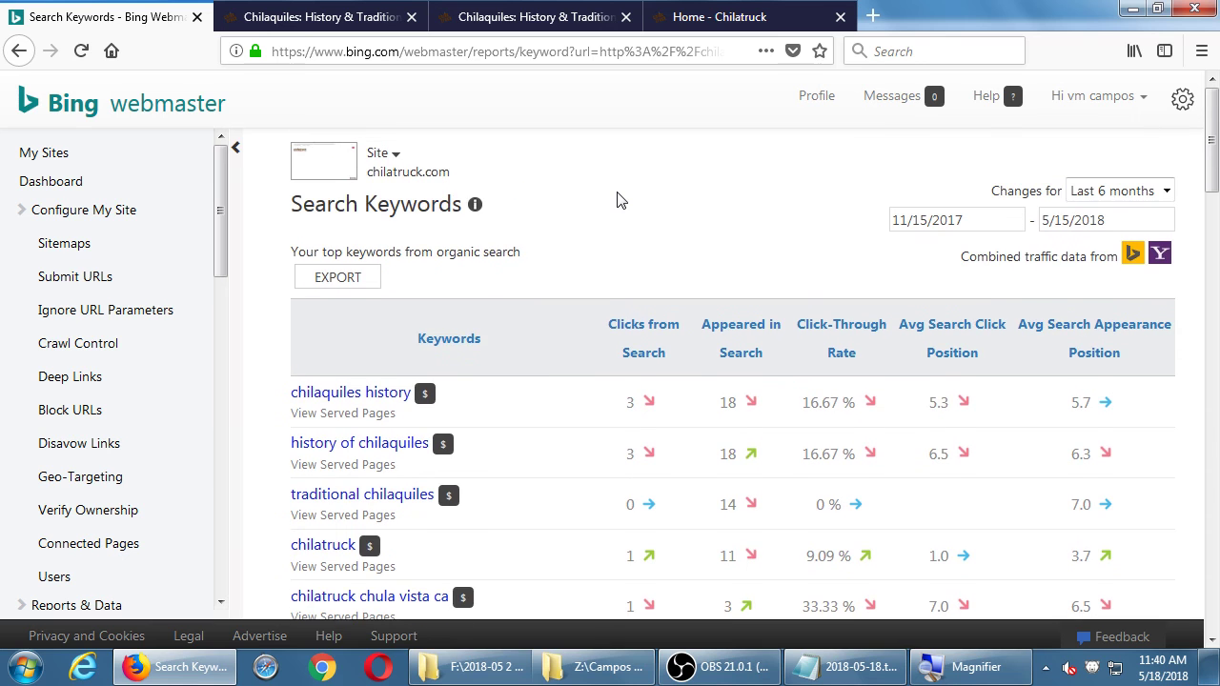
# View the Deep Links page, and open the Inbound Links report to check its chart and target page table.
pyautogui.click(75, 383)
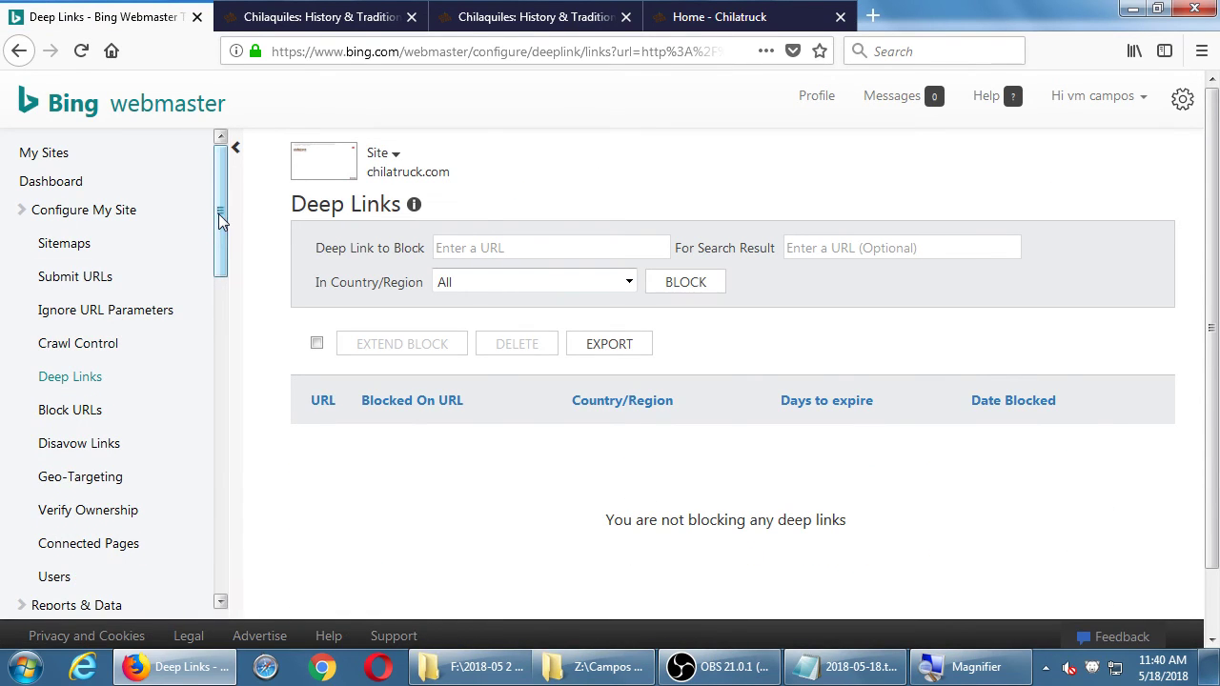
pyautogui.moveTo(217, 217); pyautogui.dragTo(204, 357)
pyautogui.click(83, 373)
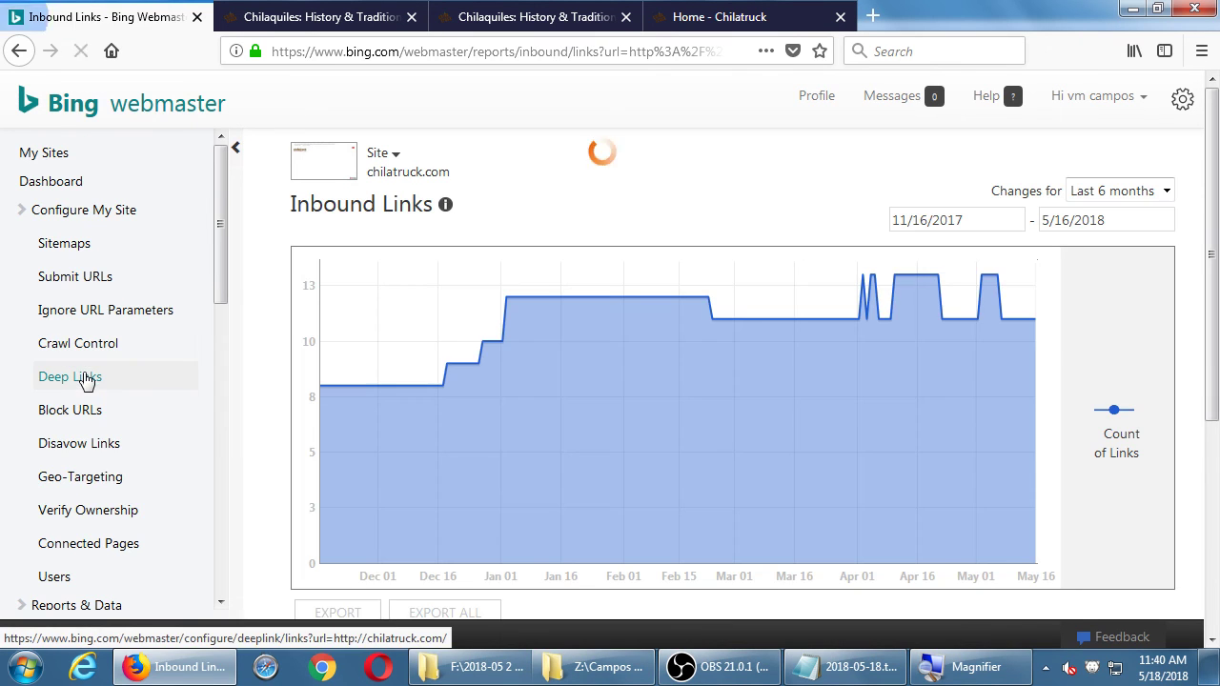
pyautogui.scroll(-3, 307, 411)
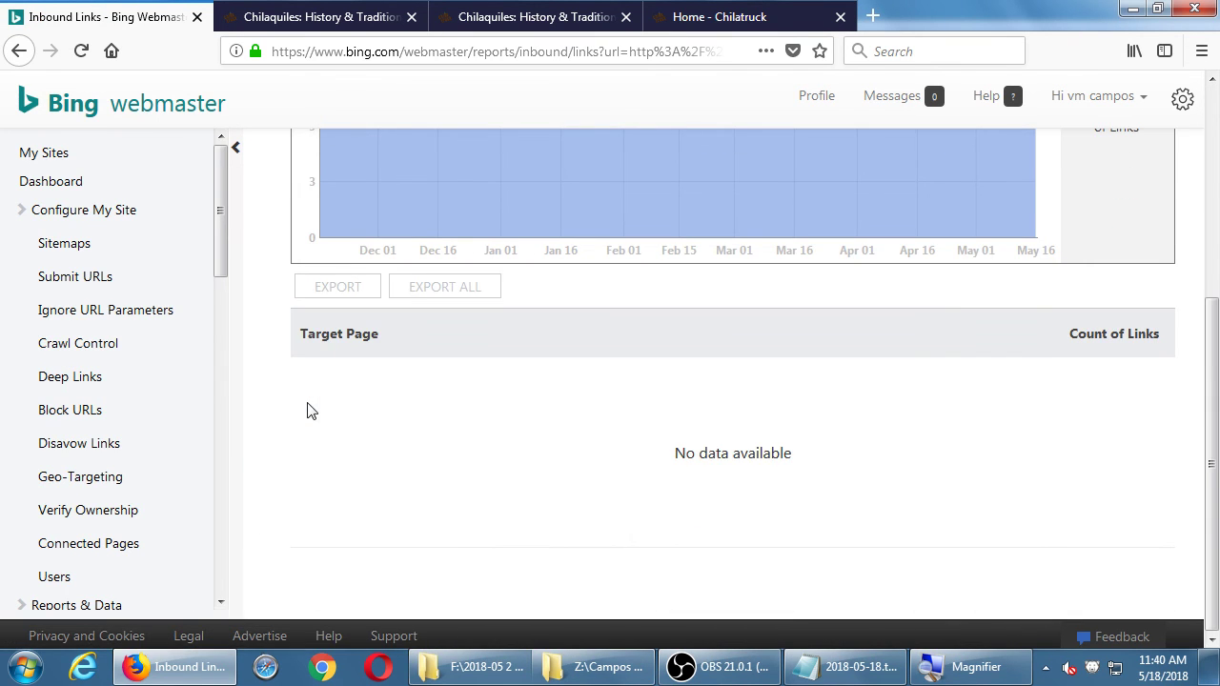
# Look through the available webmaster reports and diagnostic tools and open the SEO Analyzer.
pyautogui.scroll(-5, 116, 445)
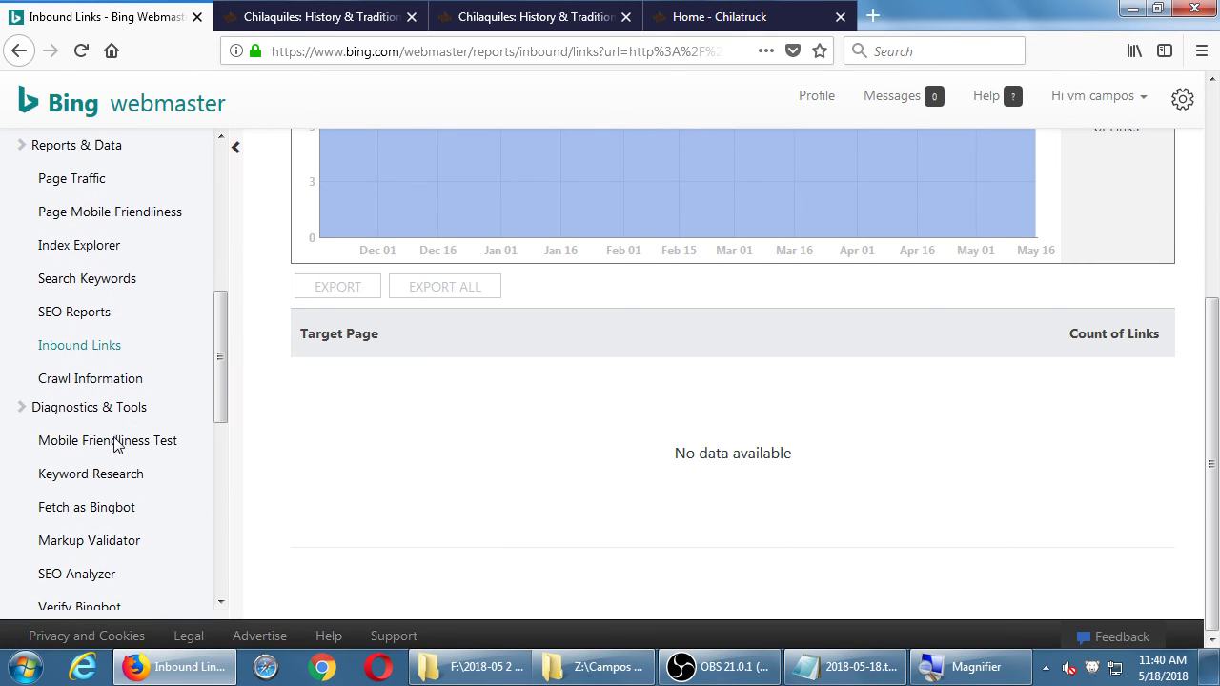
pyautogui.scroll(2, 211, 407)
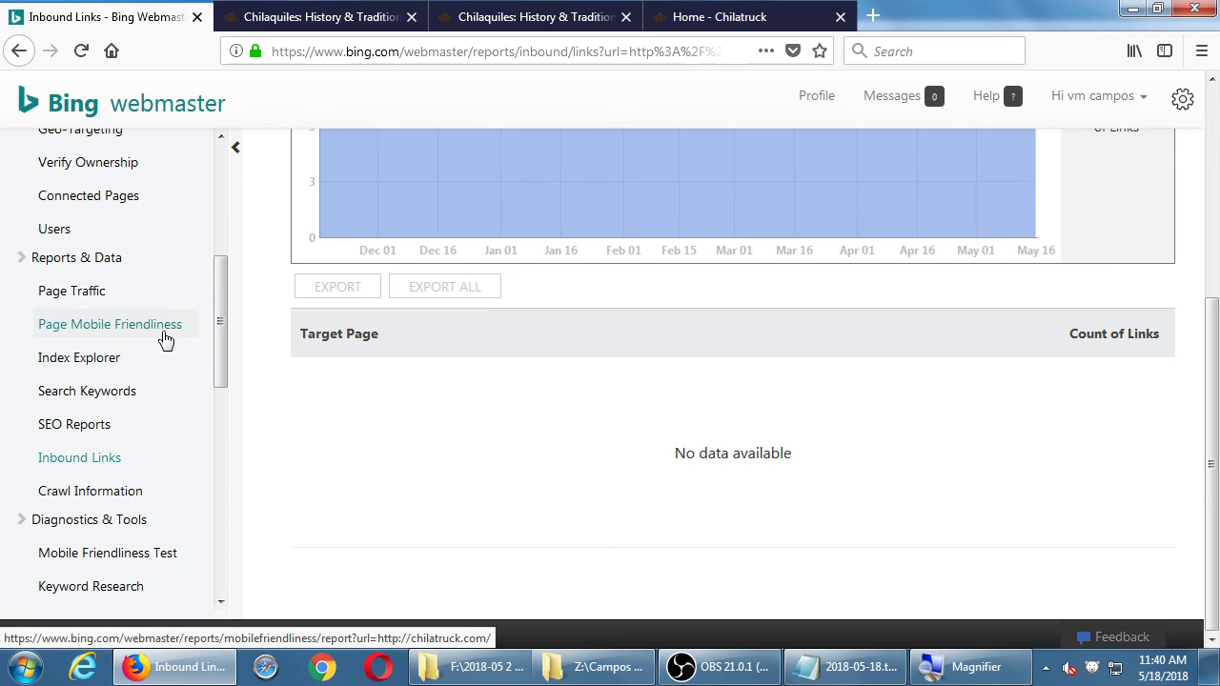
pyautogui.scroll(2, 163, 341)
pyautogui.scroll(-5, 163, 340)
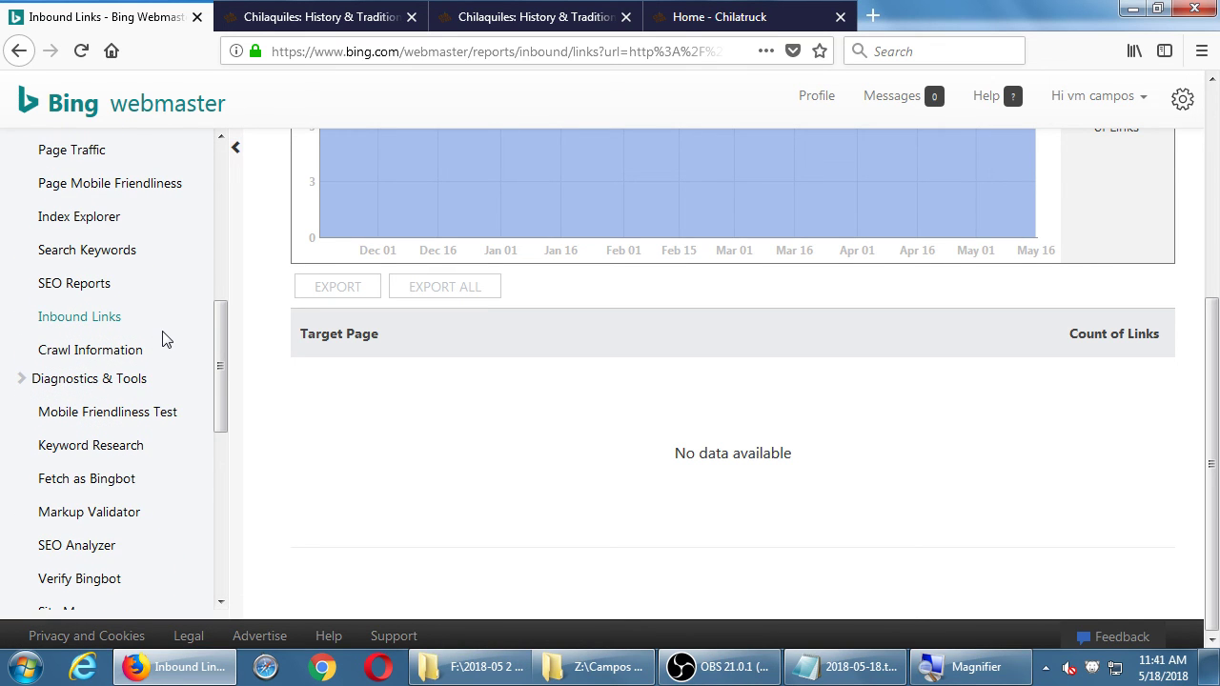
pyautogui.scroll(-3, 163, 338)
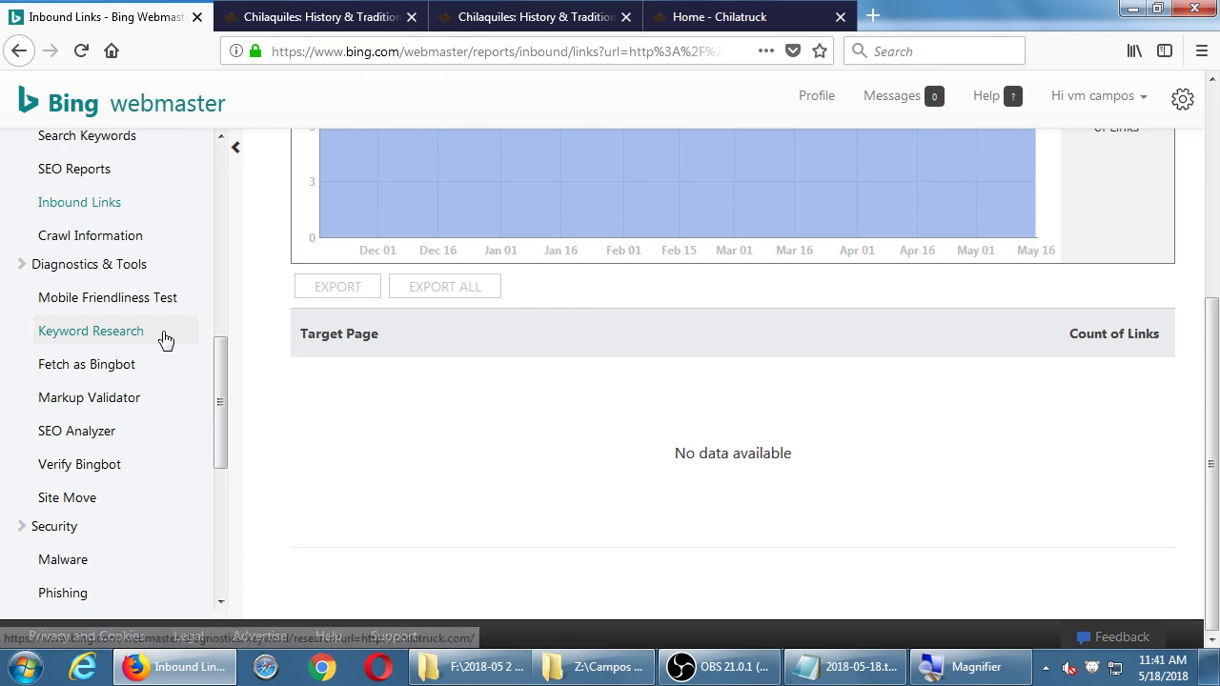
pyautogui.click(107, 440)
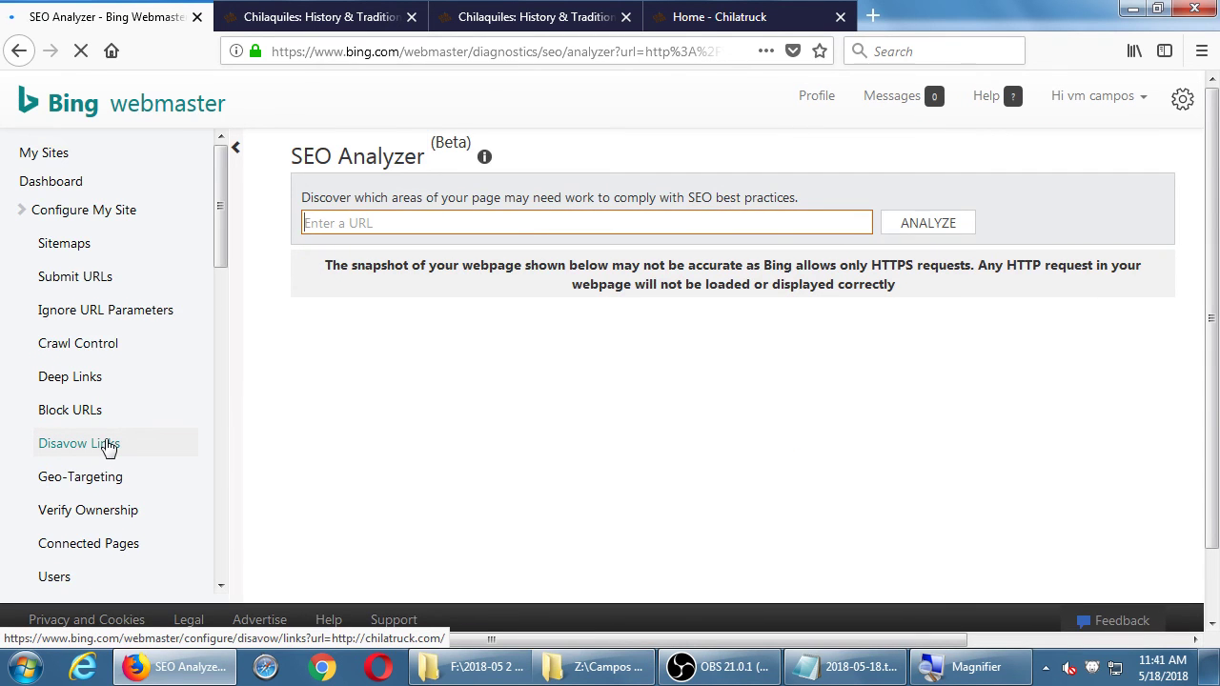
pyautogui.scroll(-15, 108, 448)
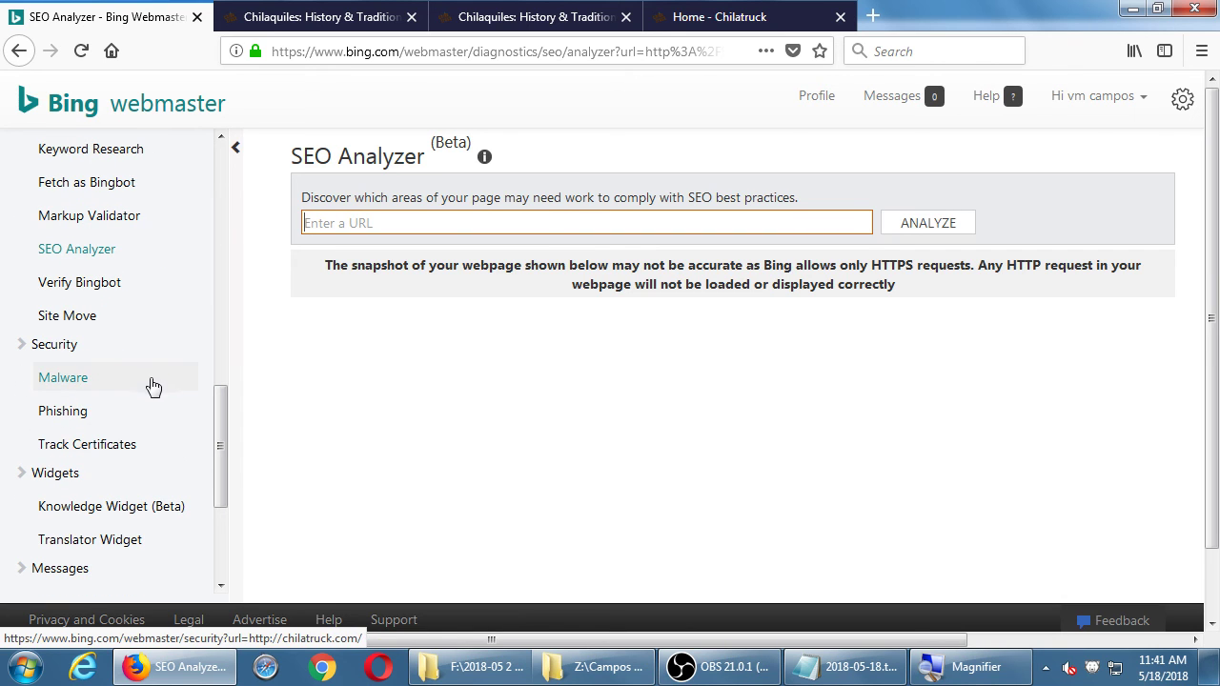
pyautogui.scroll(4, 129, 372)
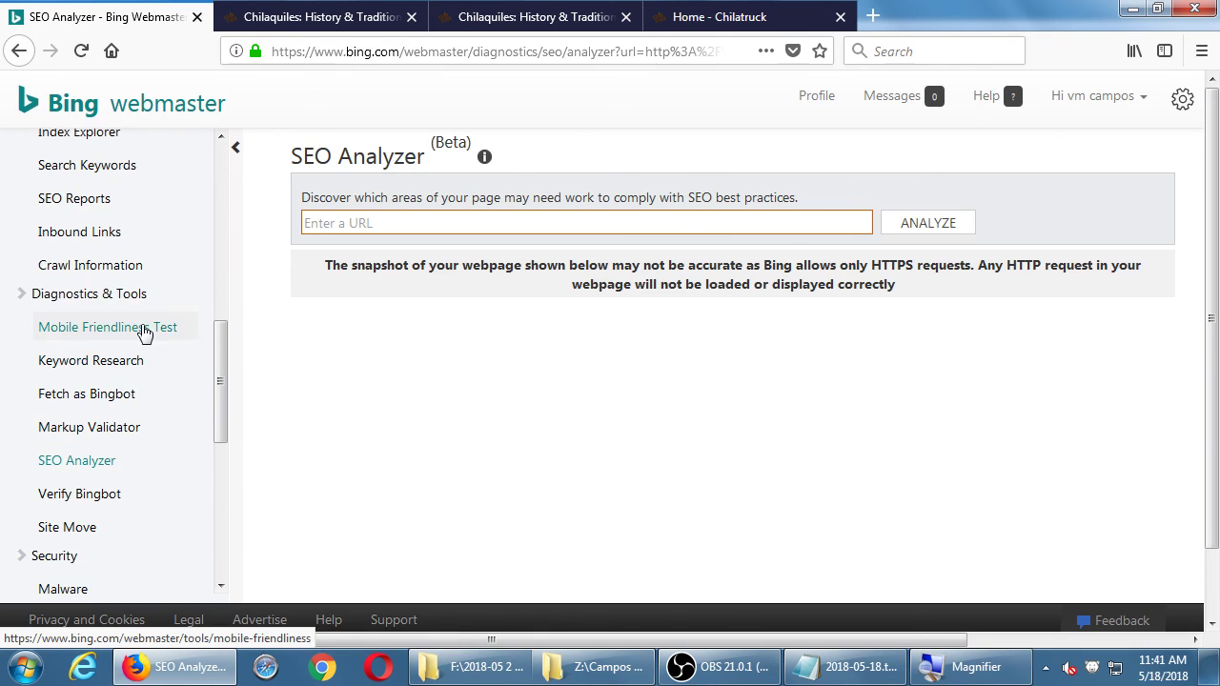
pyautogui.click(143, 327)
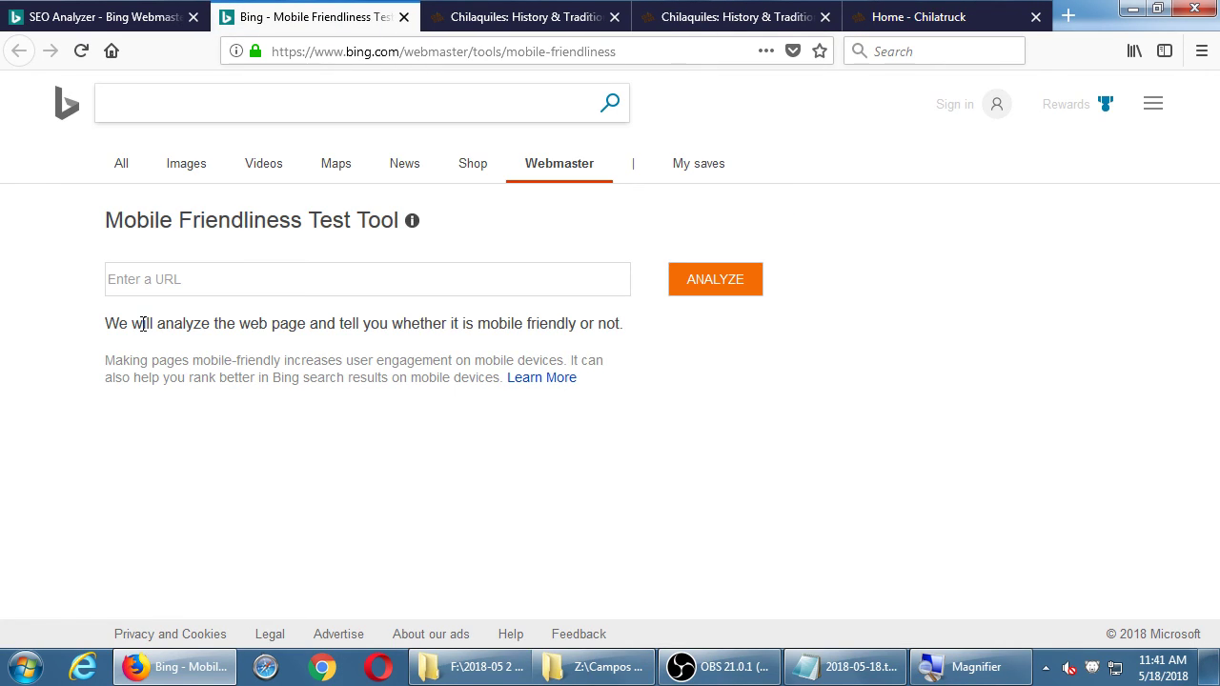
pyautogui.click(124, 17)
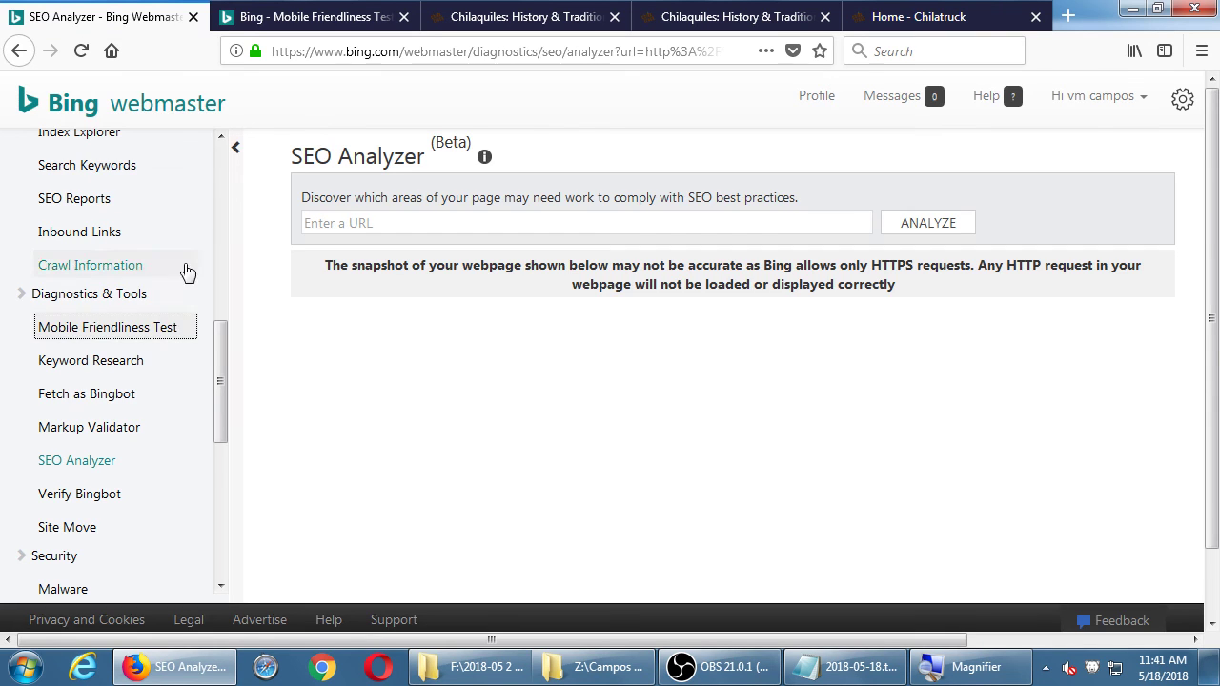
pyautogui.click(317, 17)
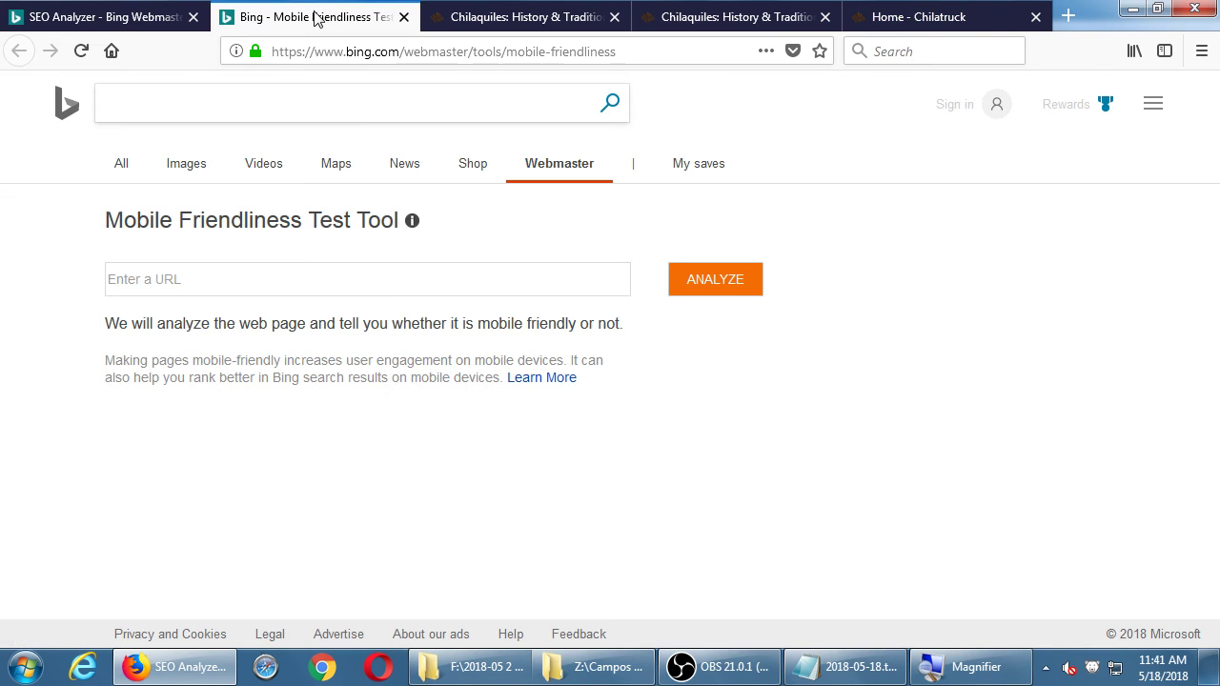
pyautogui.click(390, 280)
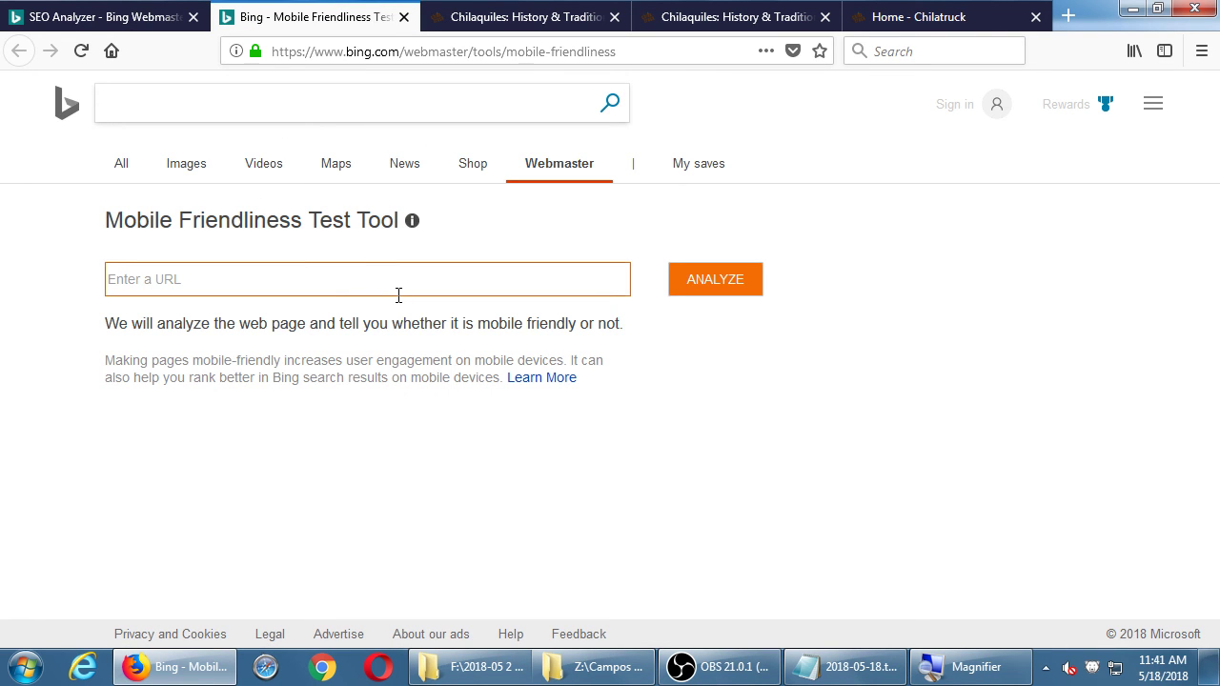
pyautogui.write('http://')
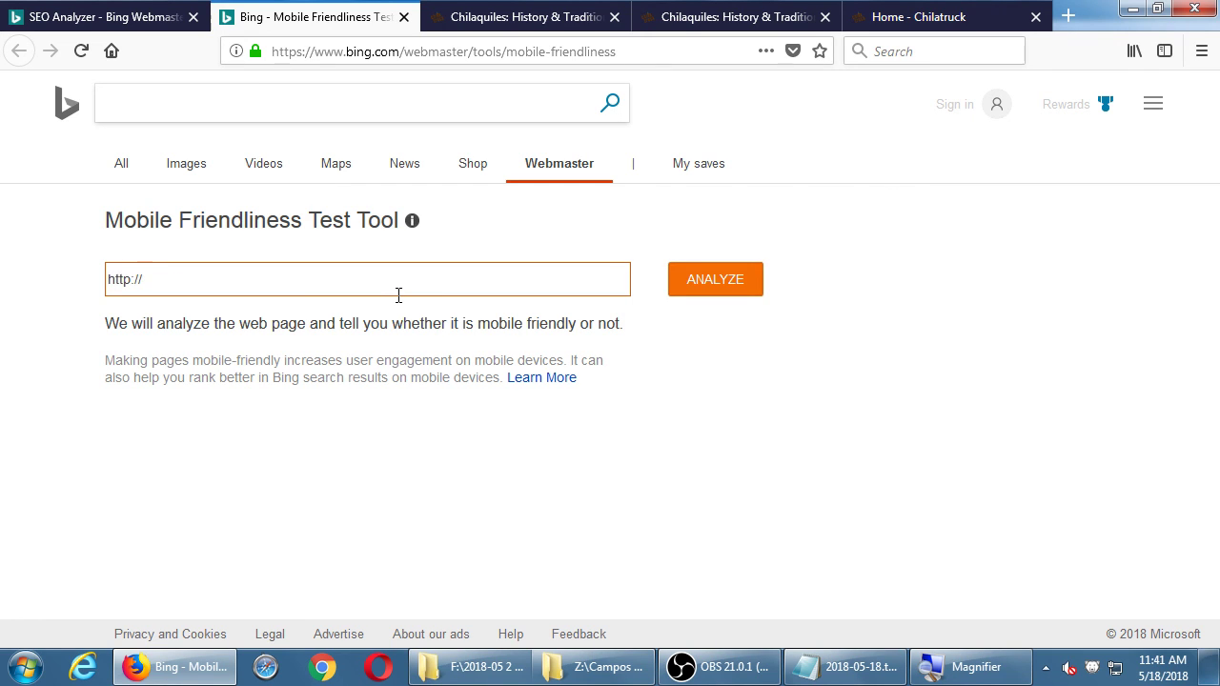
pyautogui.write('chilatruck.com')
pyautogui.press('Return')
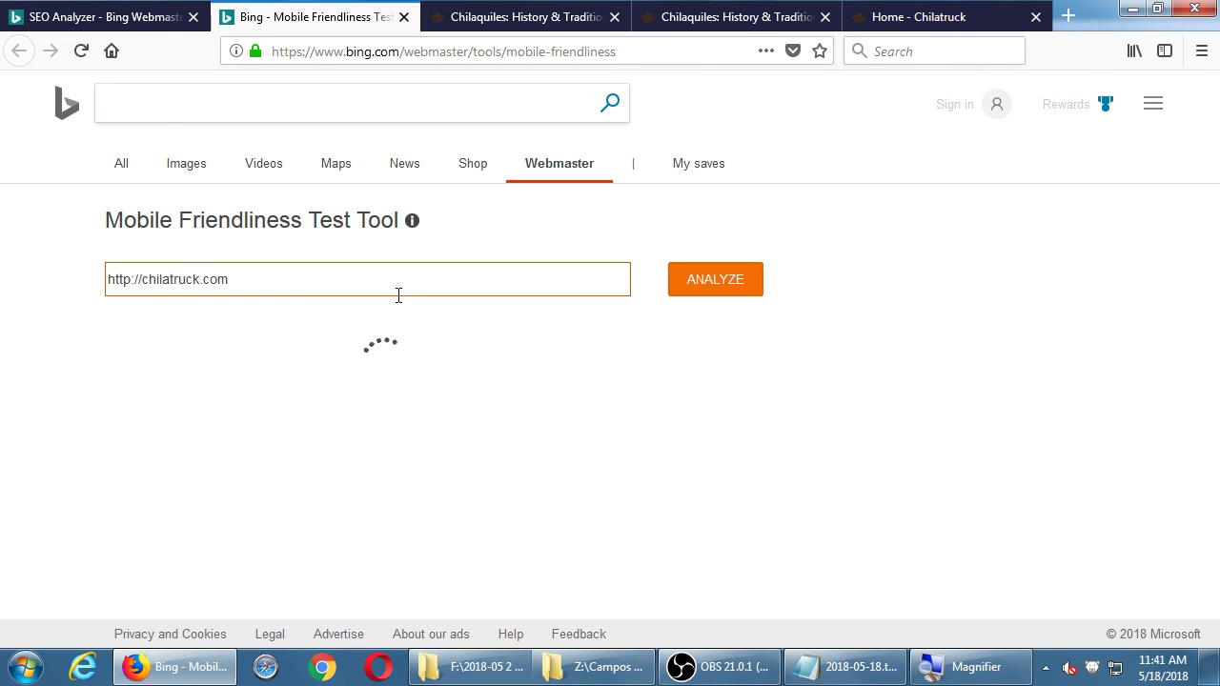
# Return to Bing Webmaster and browse the Crawl Information, Crawl Control and Sitemaps pages for chilatruck.com.
pyautogui.click(117, 29)
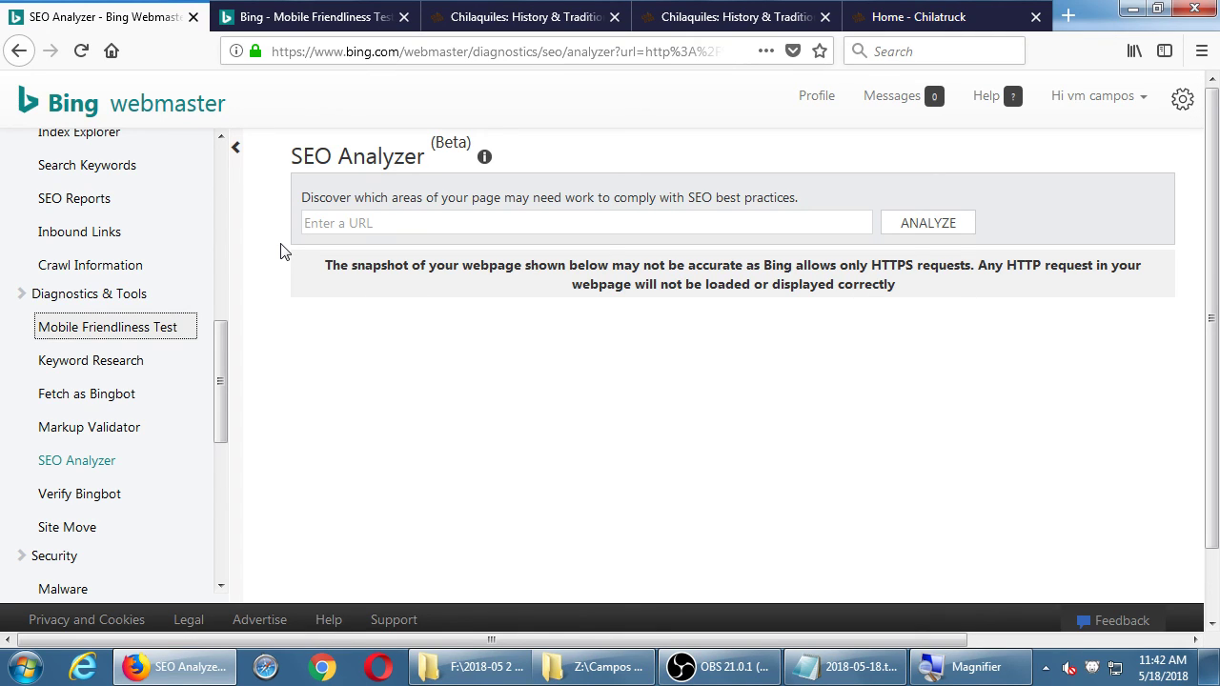
pyautogui.scroll(1, 115, 228)
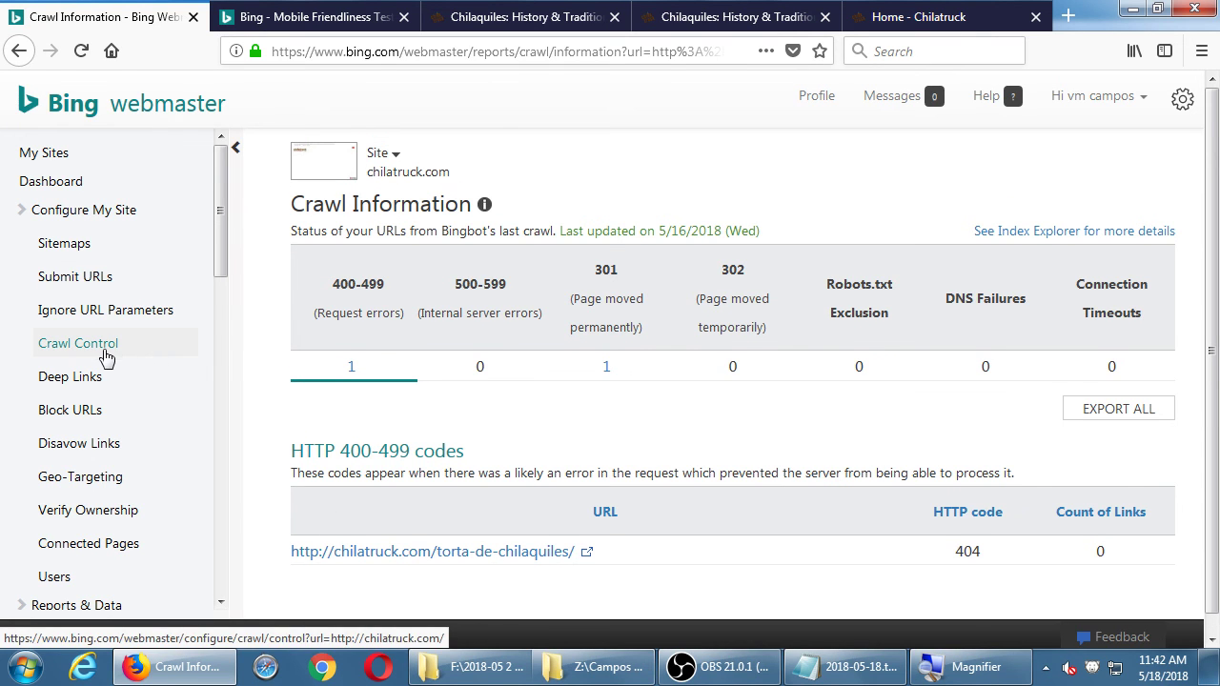
pyautogui.click(105, 351)
pyautogui.scroll(-2, 351, 400)
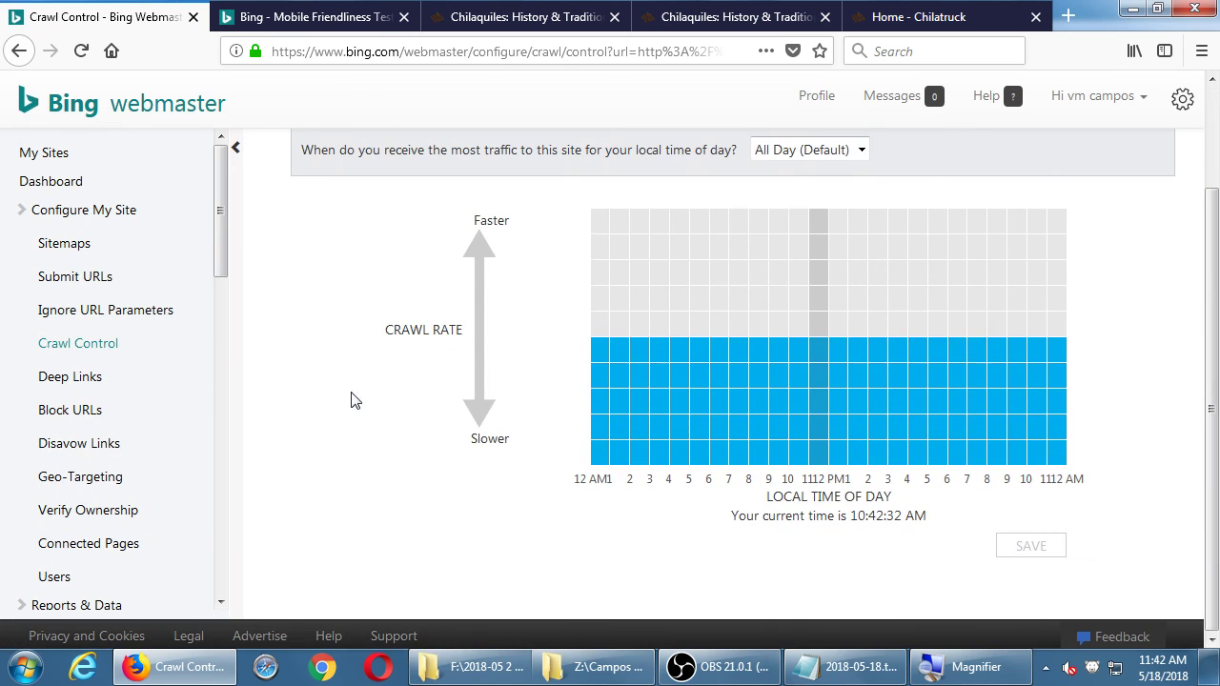
pyautogui.click(61, 245)
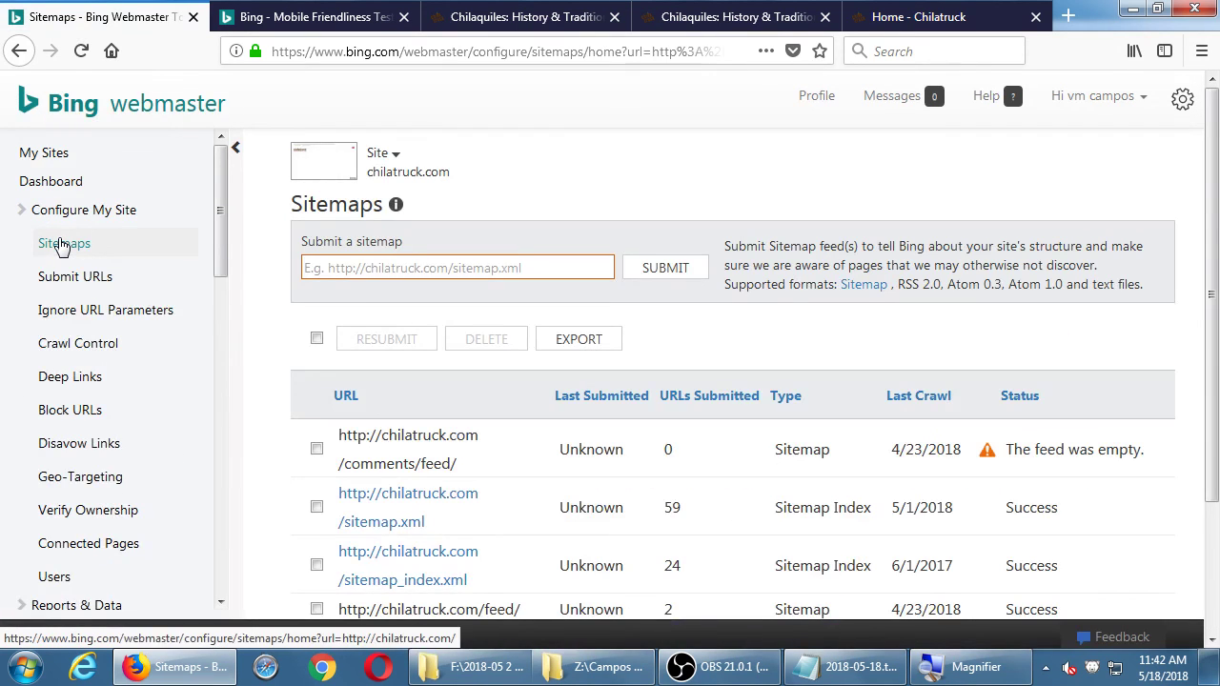